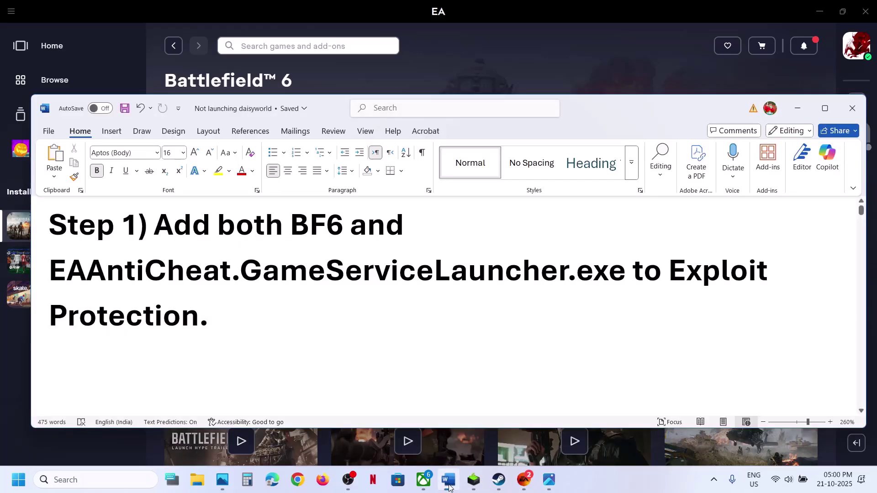
Select the words 'Exploit Protection' in the Step 1 line of the Word notes.
click(428, 73)
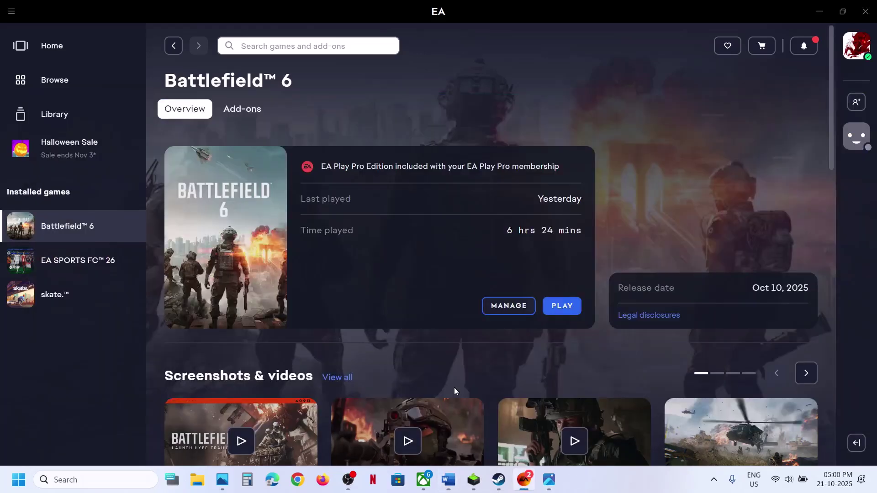
click(449, 479)
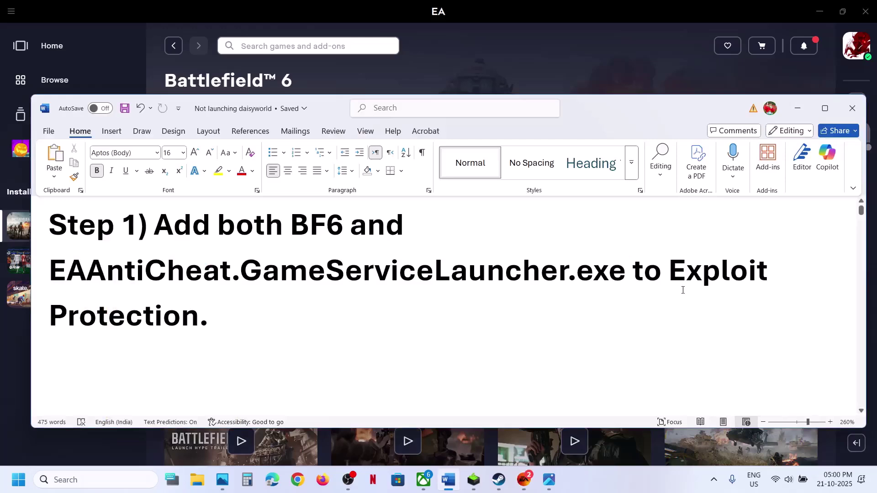
drag(670, 274, 200, 319)
Search Windows for Exploit Protection and begin adding a program by exact file path.
key(ctrl+c)
click(105, 479)
key(ctrl+v)
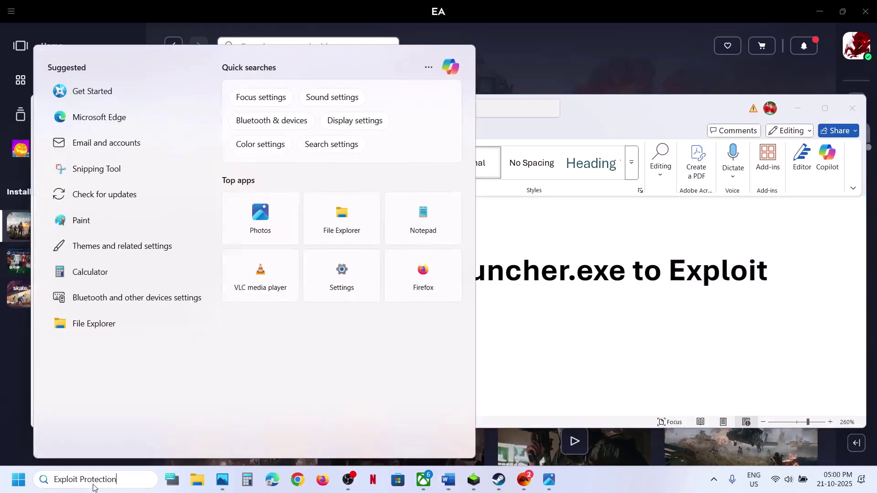
click(118, 122)
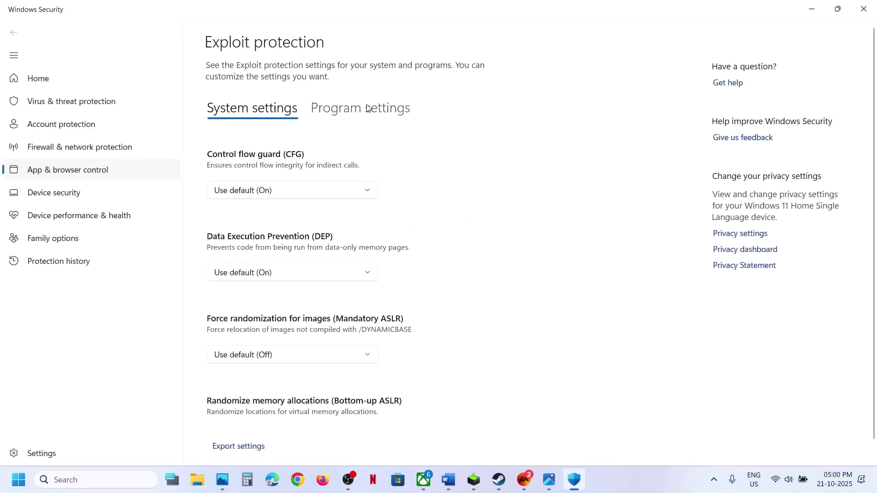
click(352, 115)
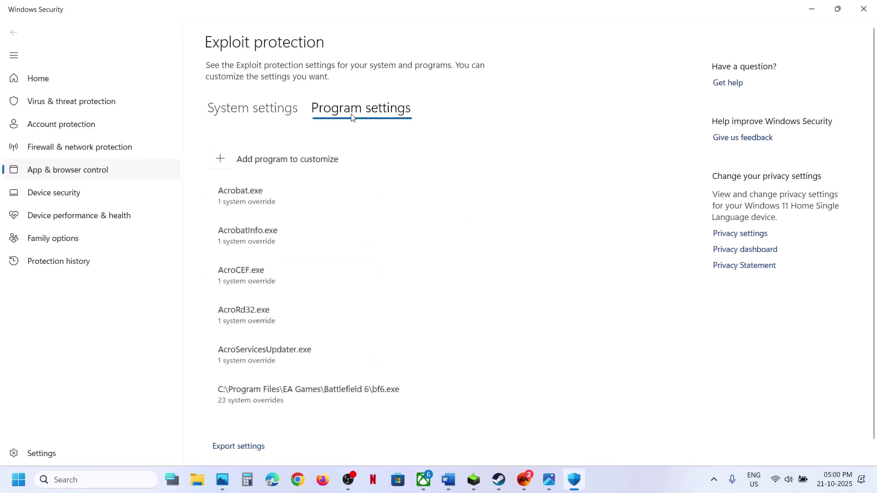
click(221, 161)
click(243, 202)
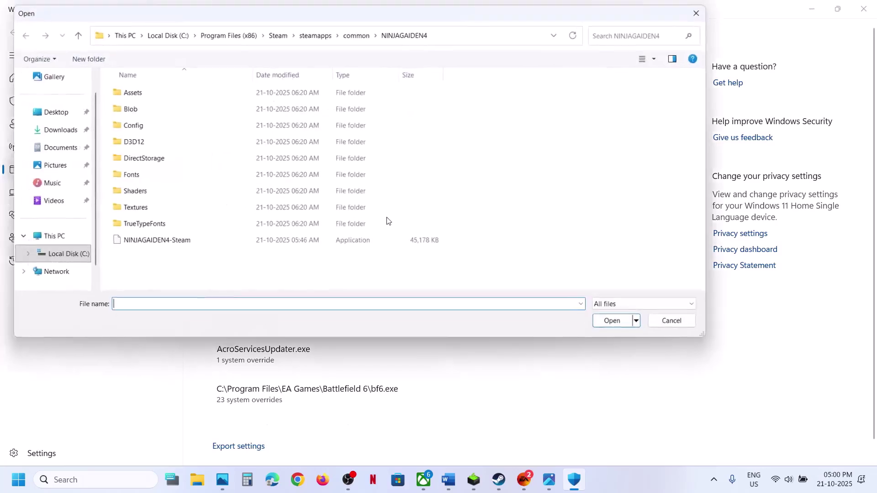
Choose bf6 from C:\Program Files\EA Games\Battlefield 6 as the program to customize.
click(357, 32)
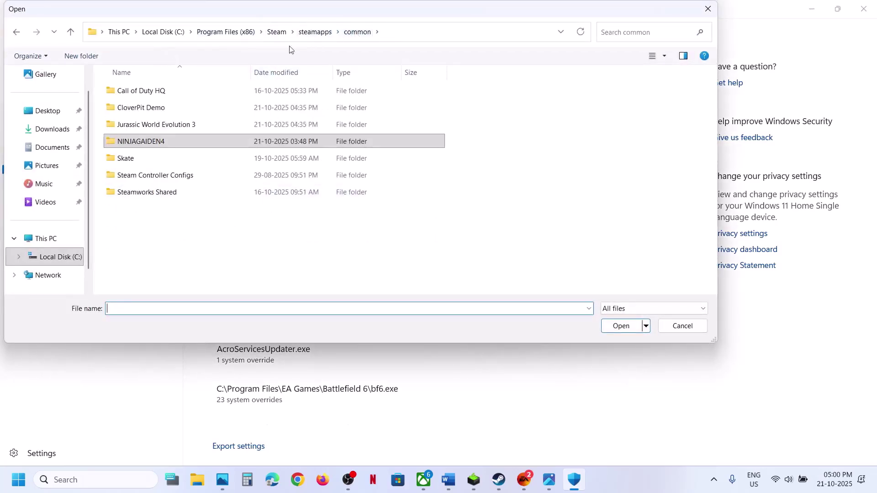
click(60, 257)
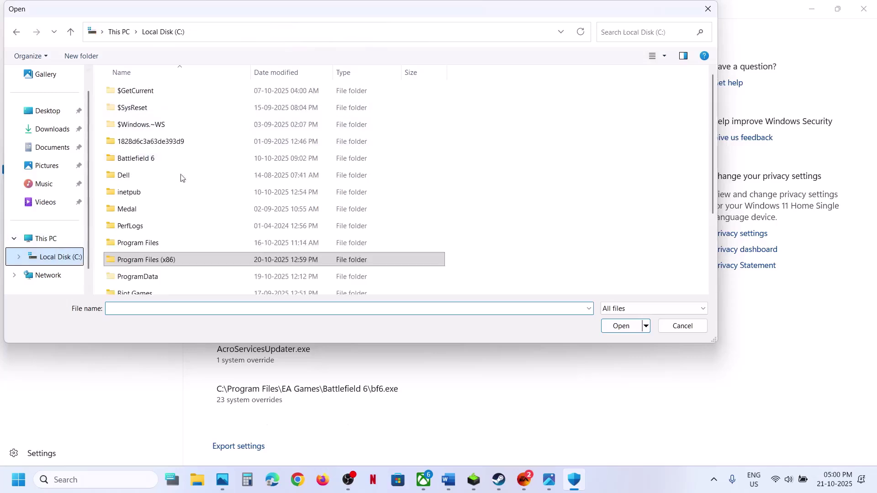
double_click(146, 242)
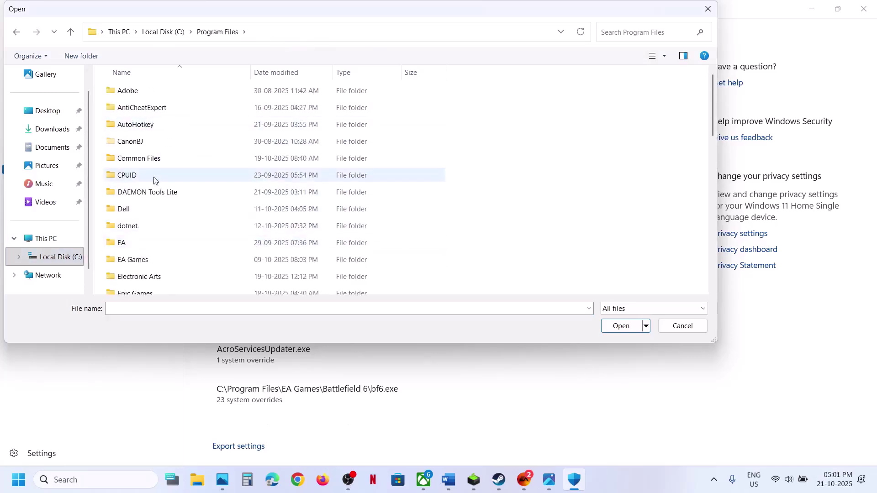
double_click(140, 259)
double_click(169, 98)
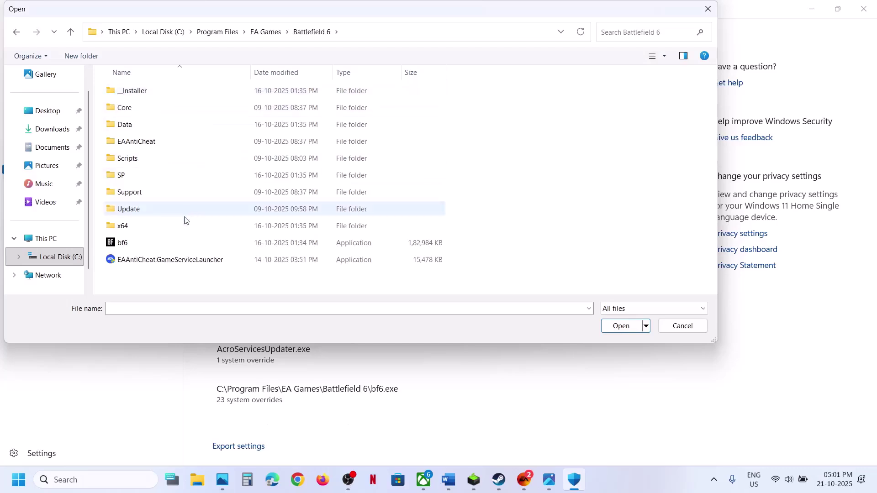
click(139, 247)
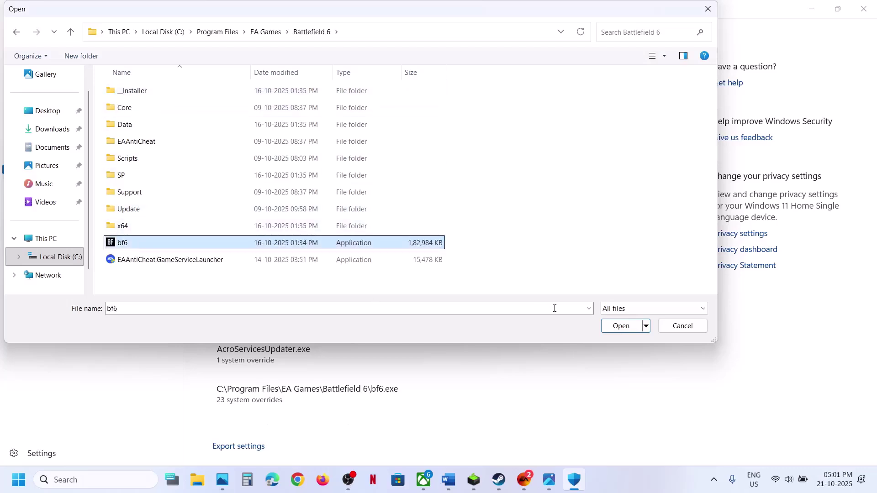
click(615, 327)
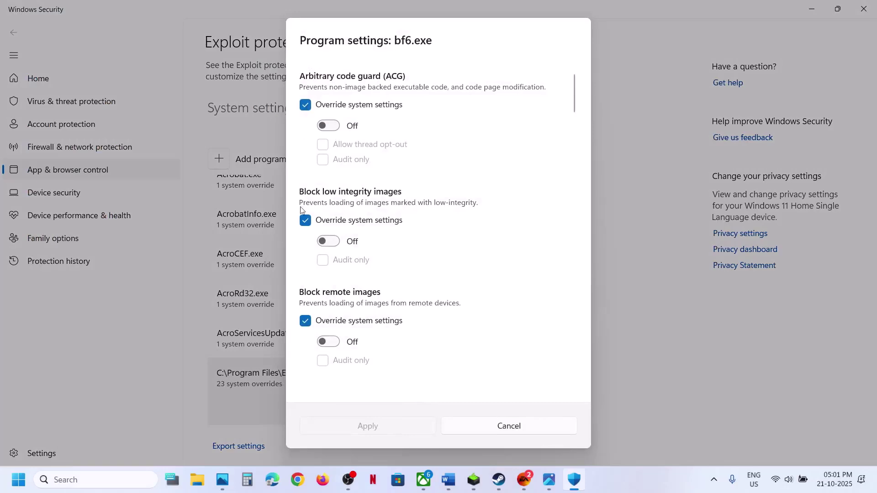
Toggle control flow guard and DEP on and back off for bf6.exe.
scroll(318, 352, down, 10)
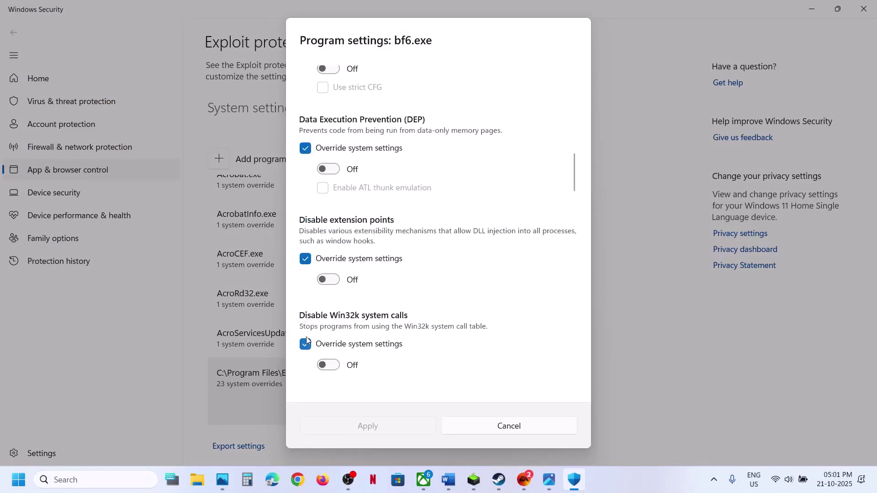
scroll(306, 339, down, 5)
scroll(306, 340, up, 12)
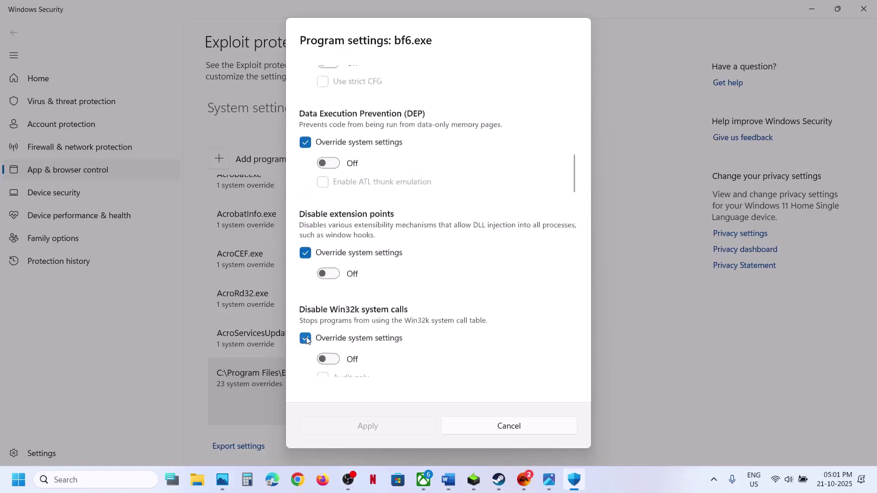
scroll(306, 340, down, 3)
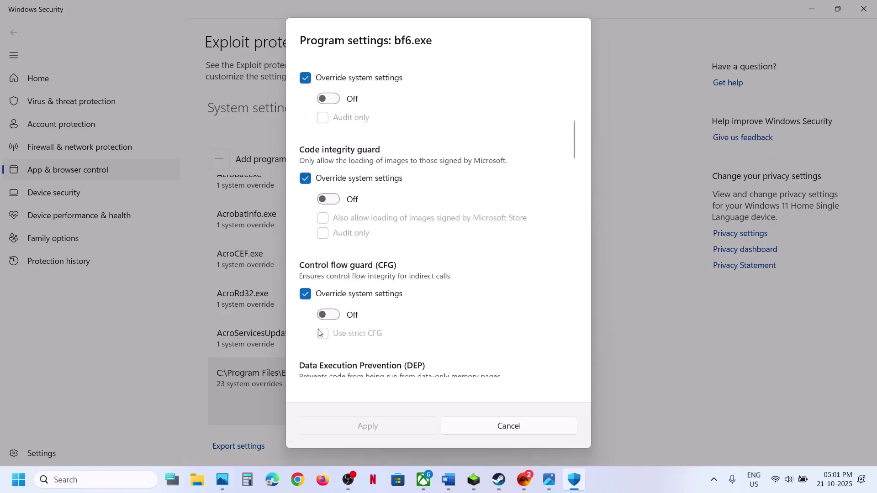
click(336, 320)
click(326, 318)
scroll(325, 319, down, 2)
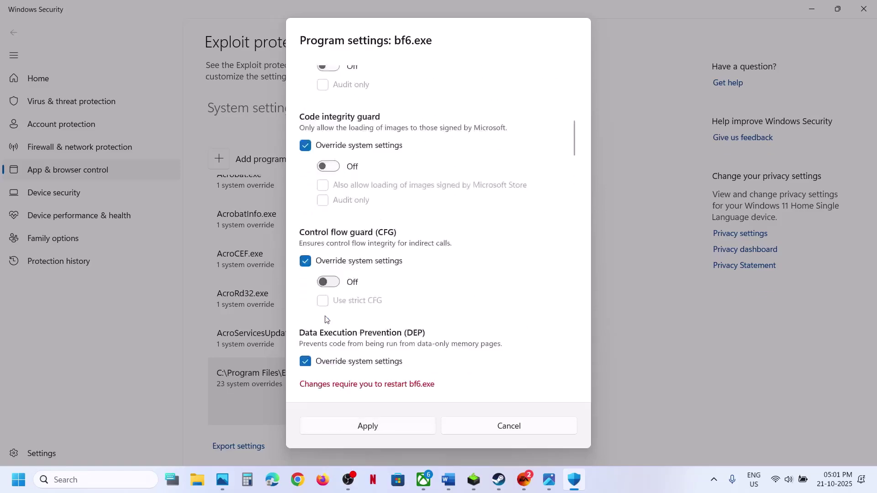
click(326, 347)
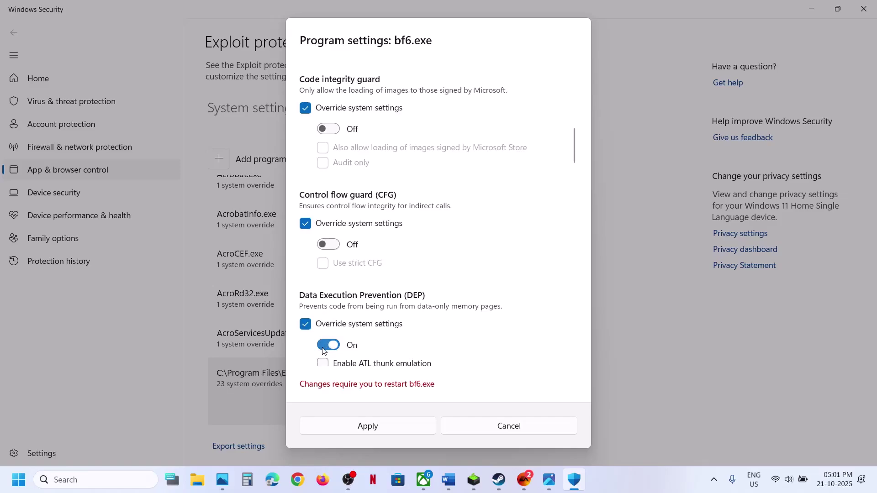
click(323, 347)
Apply bf6.exe's program settings and approve the administrator prompt.
scroll(314, 289, down, 1)
scroll(318, 309, down, 20)
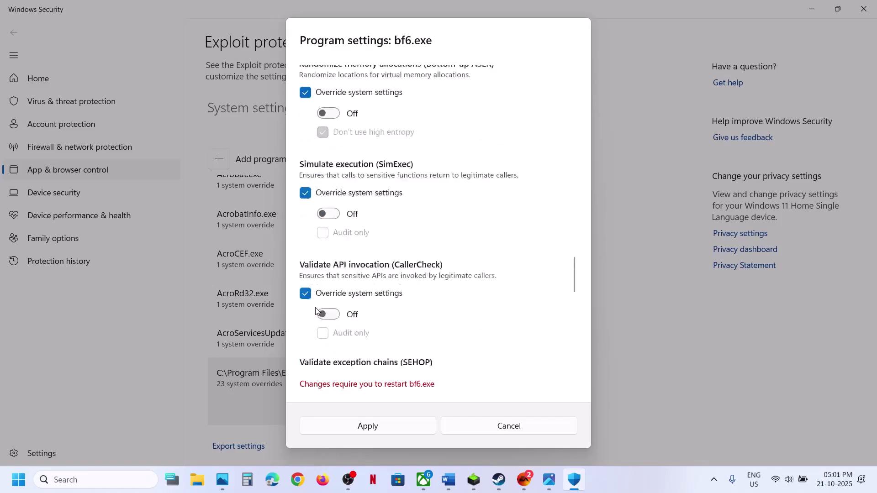
click(365, 427)
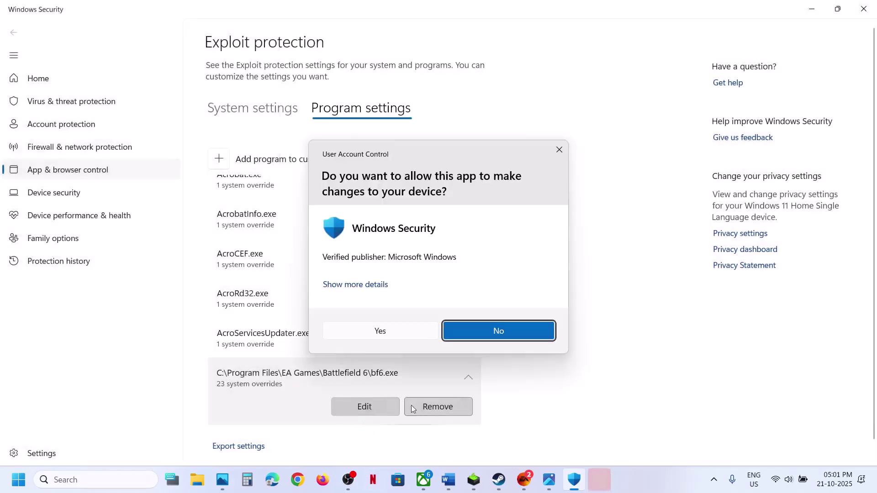
click(387, 337)
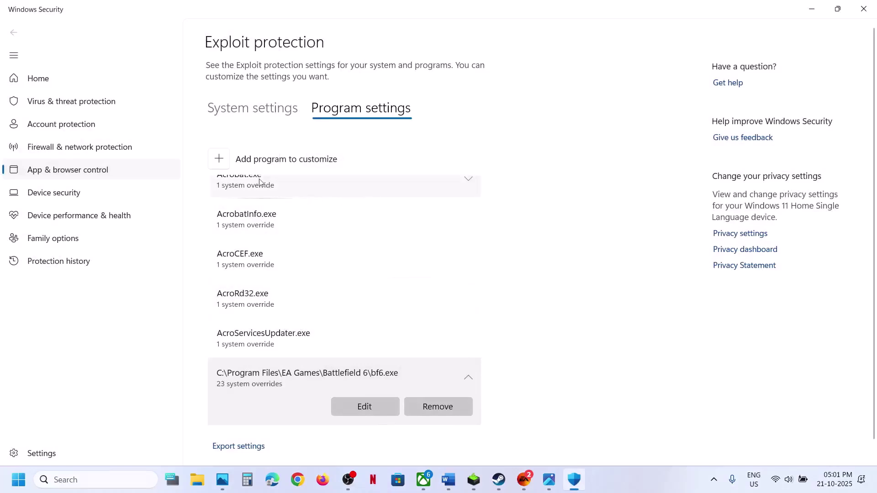
Add EAAntiCheat.GameServiceLauncher.exe as a customized program and close its settings.
click(220, 159)
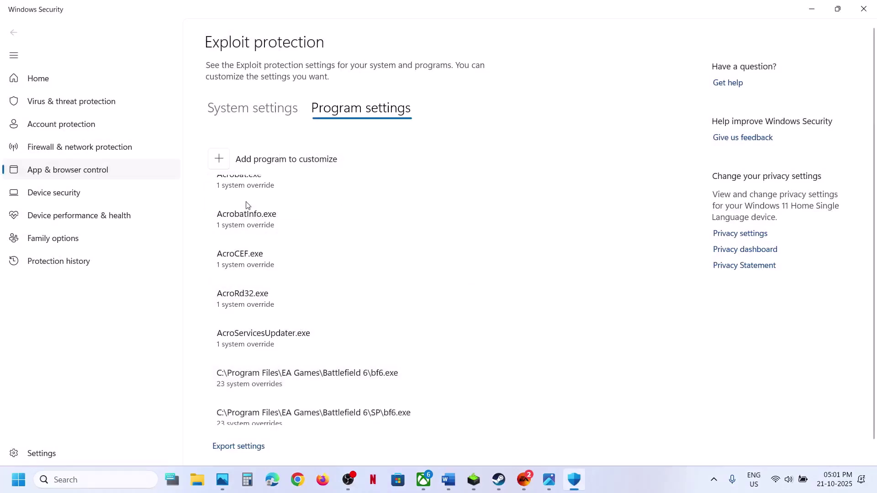
click(137, 260)
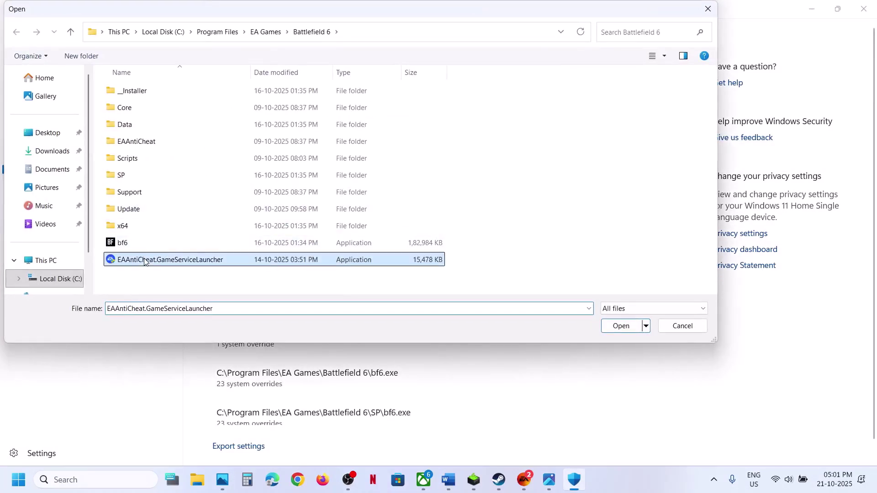
click(620, 326)
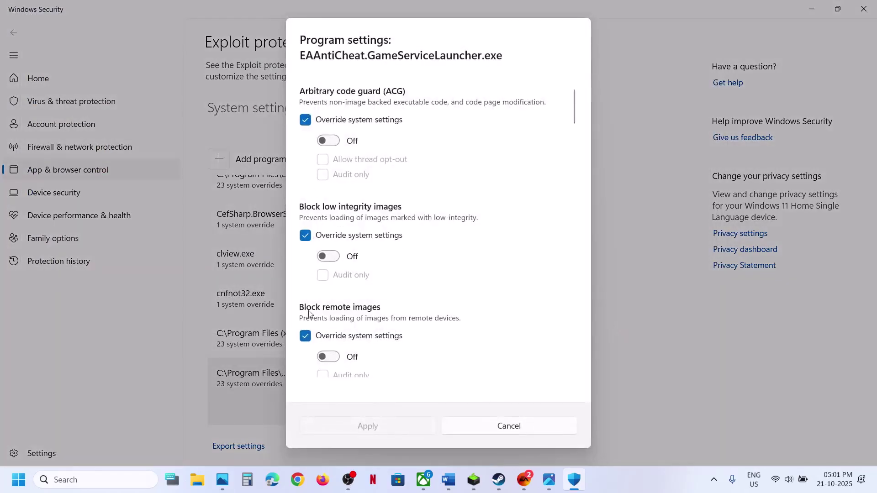
scroll(320, 211, down, 15)
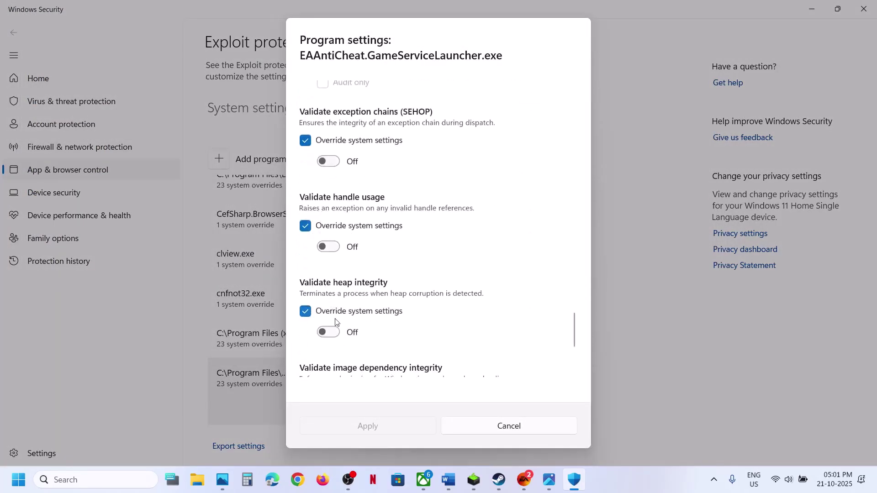
click(471, 433)
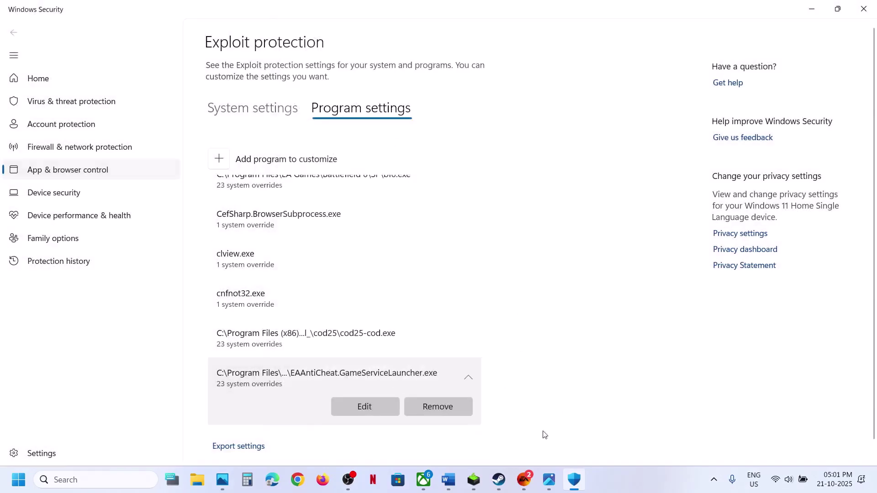
Check the Power Saver screenshot, EA app and Word notes, then start a Windows search.
click(549, 481)
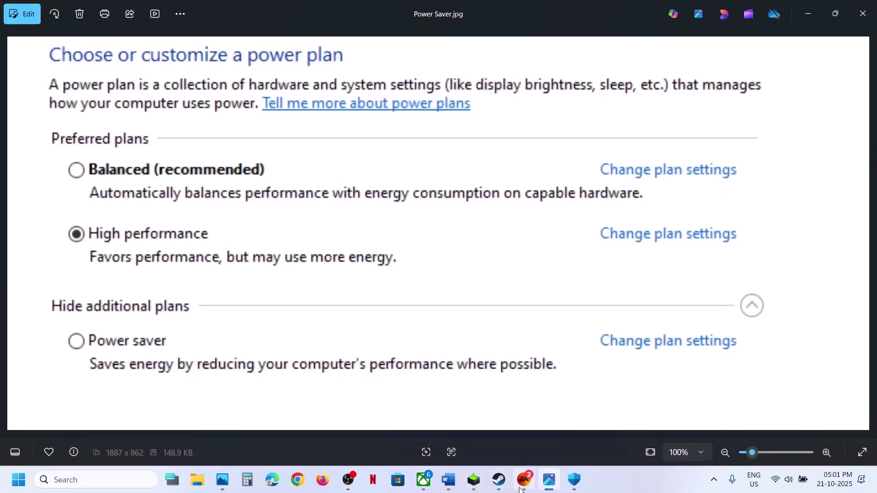
click(472, 485)
click(448, 480)
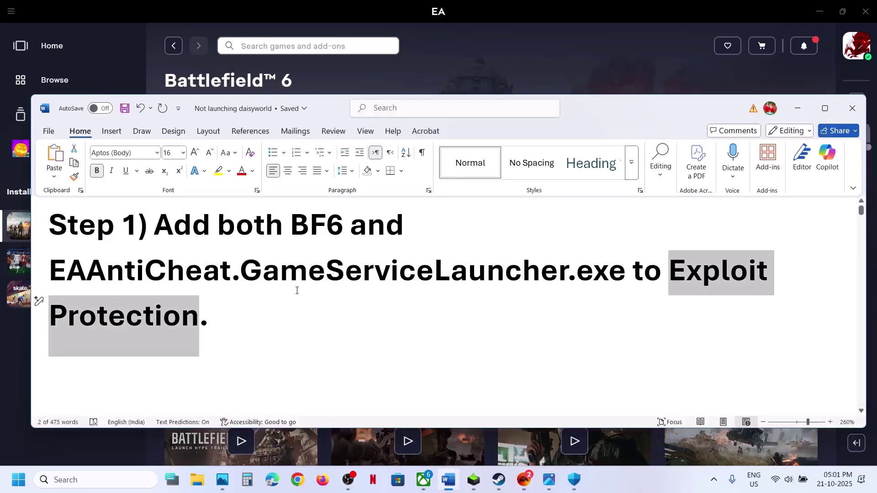
scroll(294, 288, down, 3)
scroll(451, 295, up, 1)
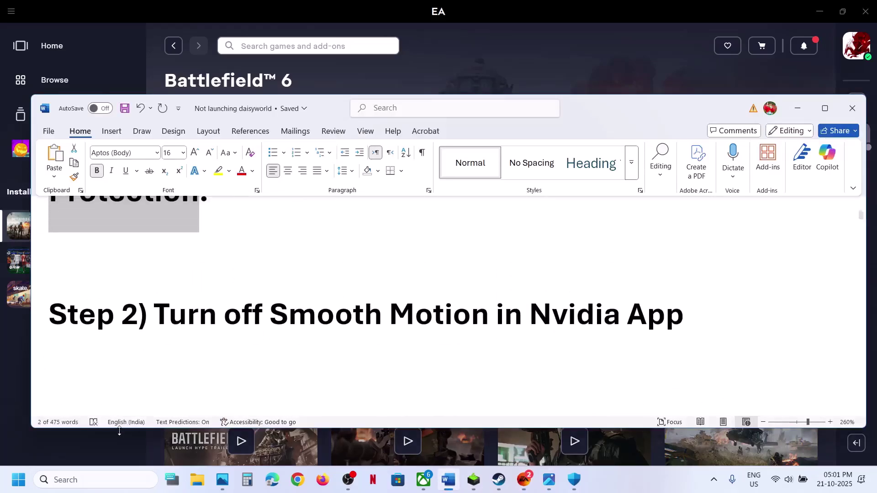
click(90, 475)
Launch the NVIDIA App via 'nvi' search and review Battlefield 6's graphics settings.
text(nvi)
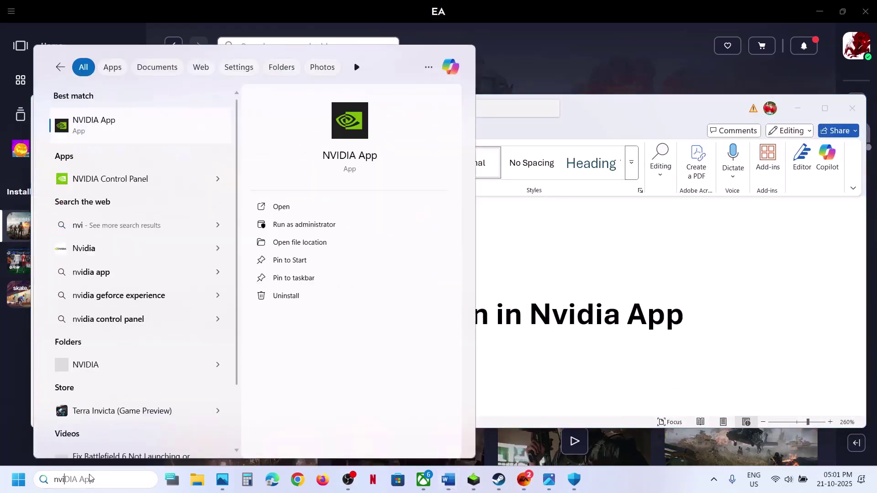
key(Return)
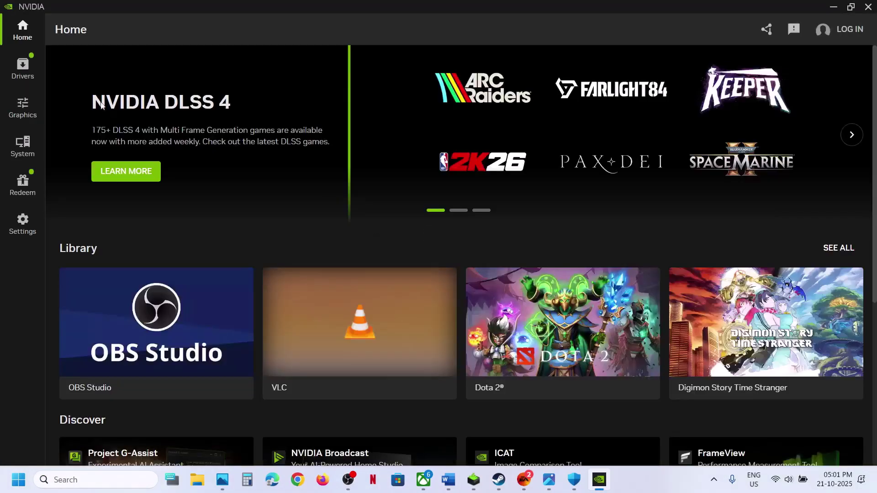
click(23, 109)
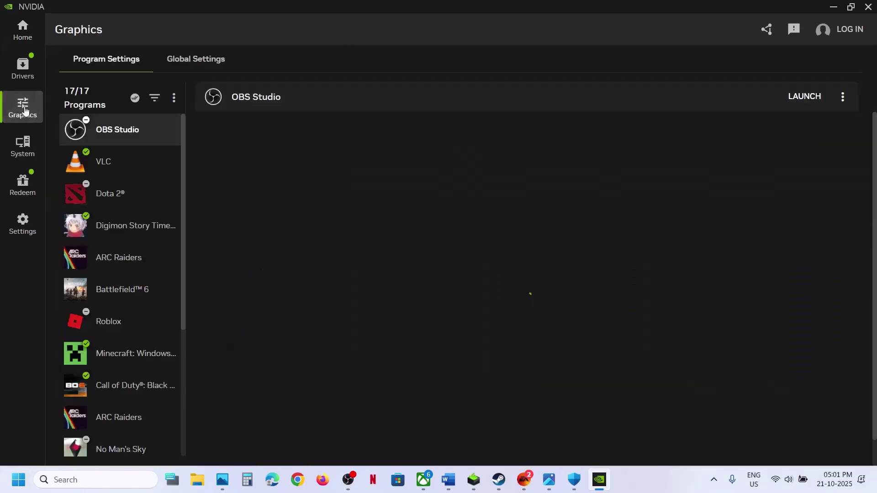
scroll(135, 253, down, 3)
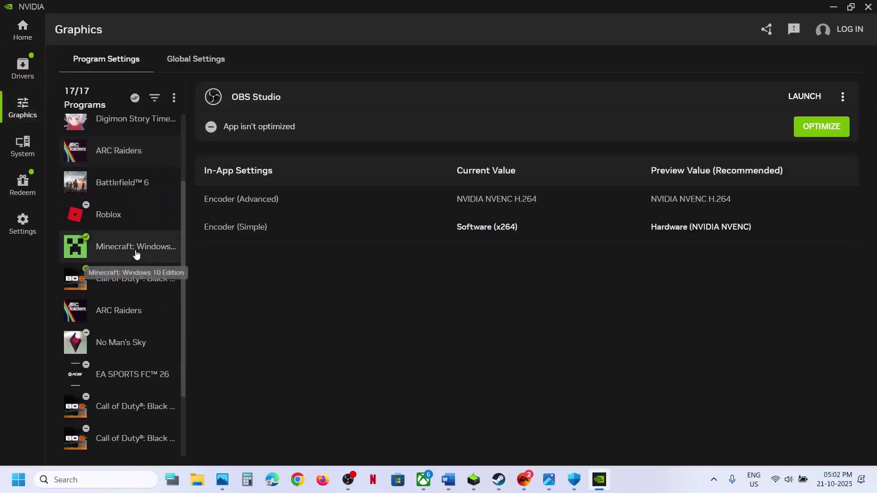
scroll(136, 254, down, 3)
scroll(136, 255, up, 6)
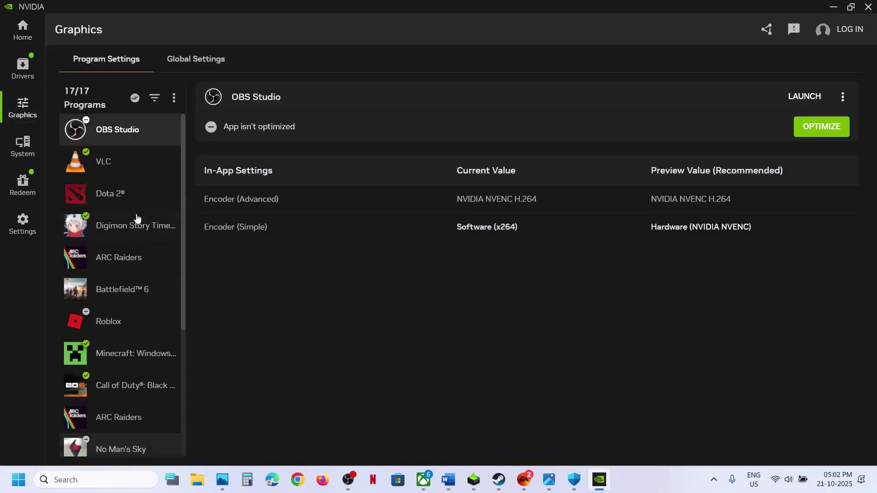
click(129, 295)
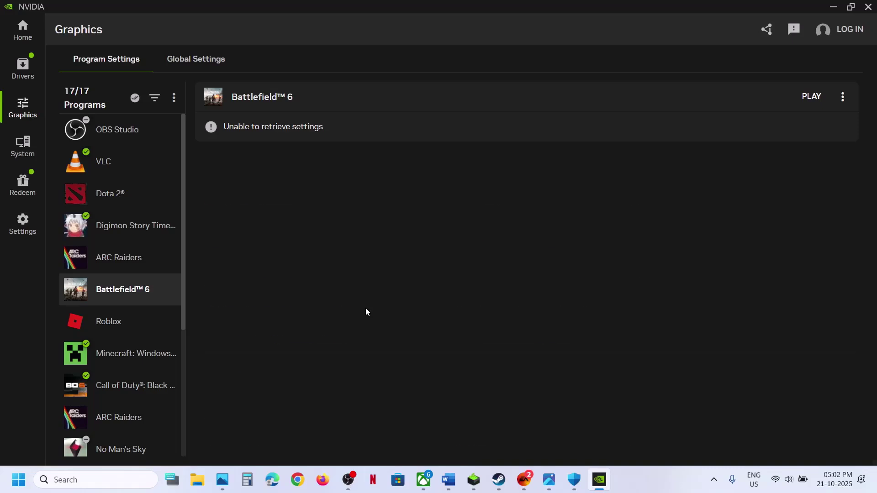
scroll(325, 356, down, 2)
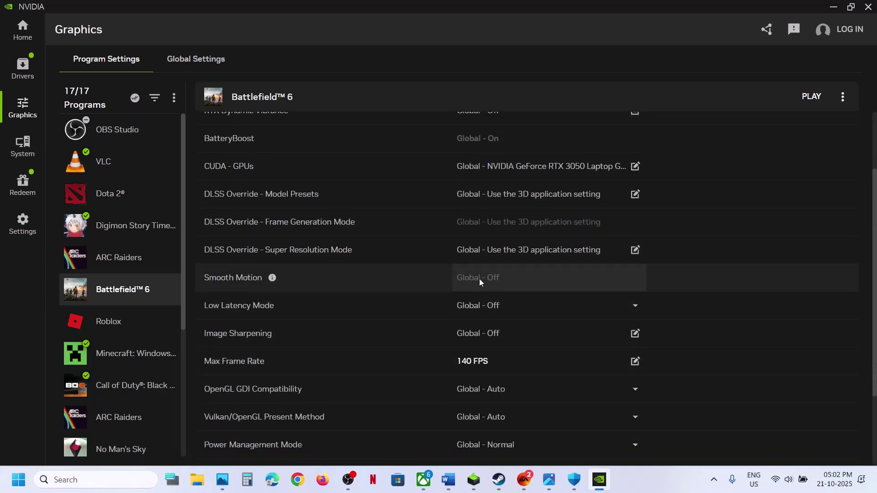
Look over the Global Settings driver options, then close the NVIDIA App.
click(205, 58)
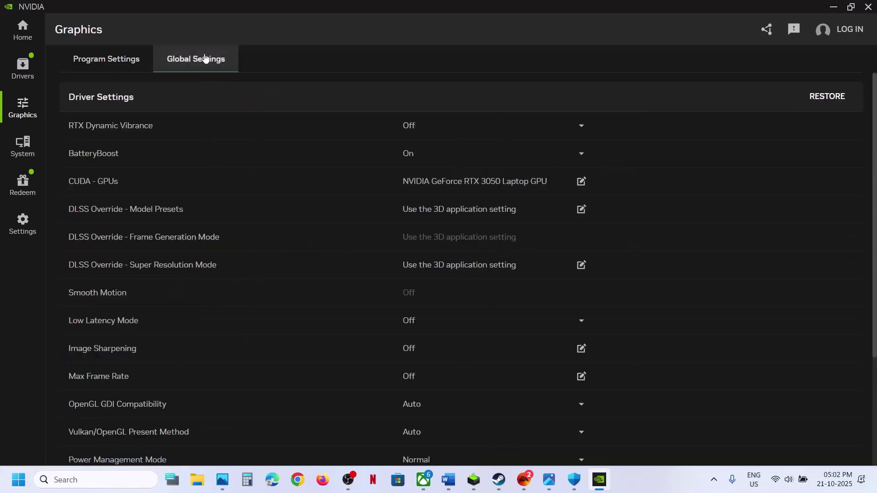
scroll(446, 303, down, 2)
scroll(430, 294, up, 1)
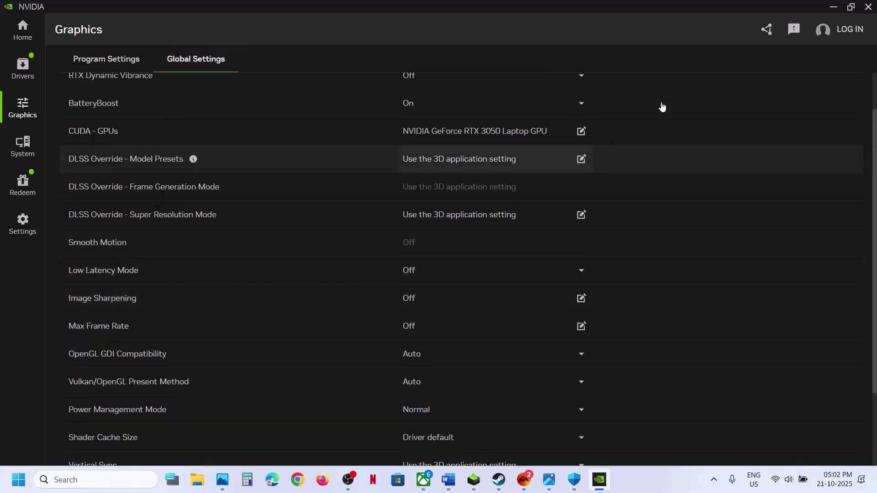
click(869, 8)
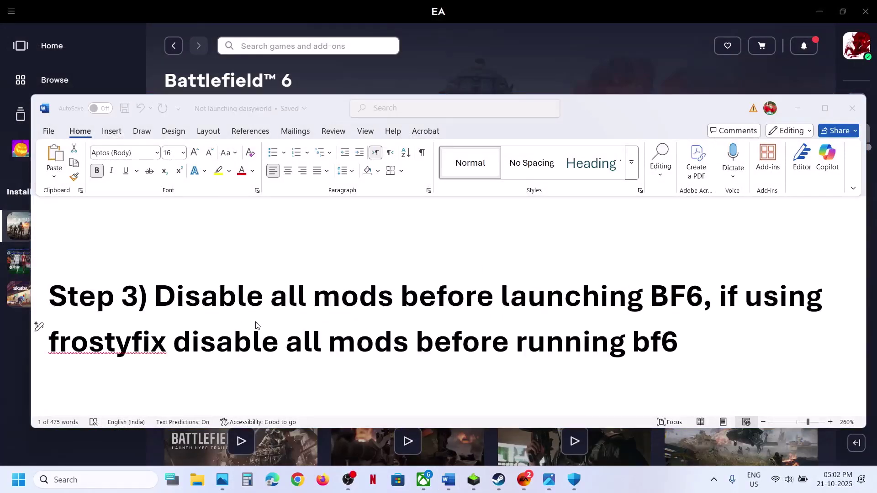
Select frostyfix in the Step 3 mods note and move on to Step 4.
double_click(74, 350)
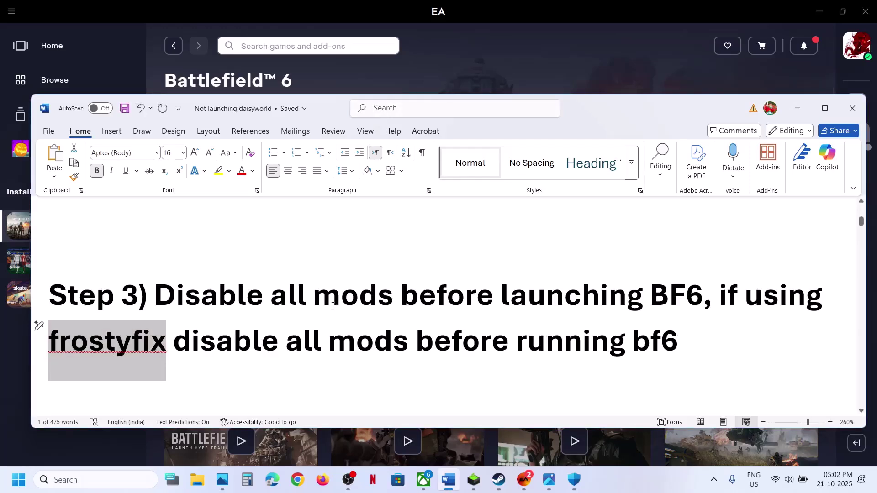
scroll(333, 306, down, 3)
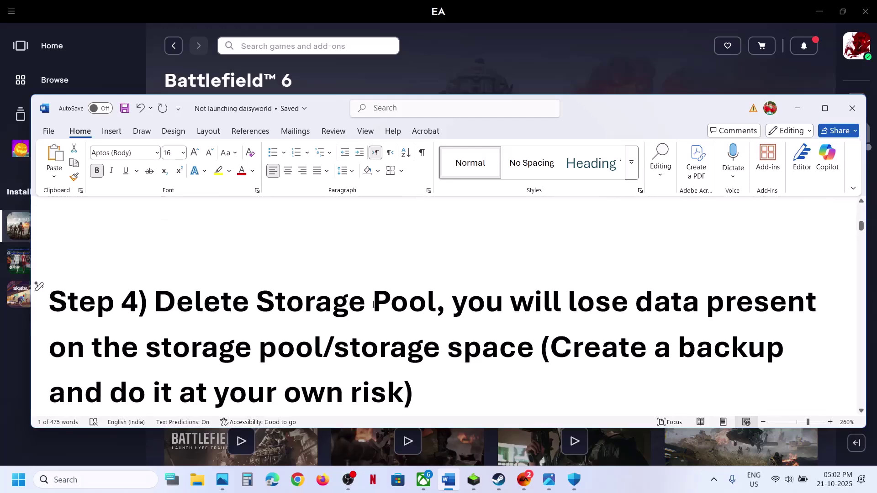
drag(166, 306, 436, 305)
scroll(399, 303, down, 1)
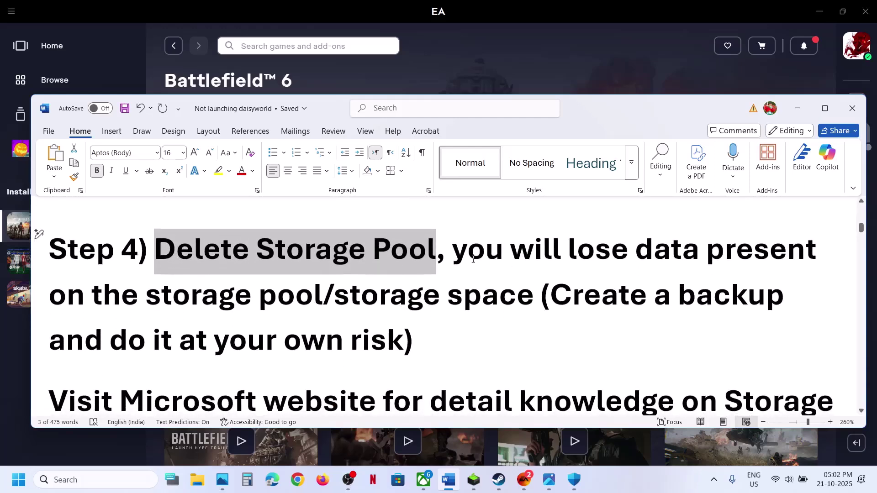
Select Step 4's data-loss warning, backup advice and 'Storage Pool', then open Settings with Win+I.
drag(462, 256, 479, 300)
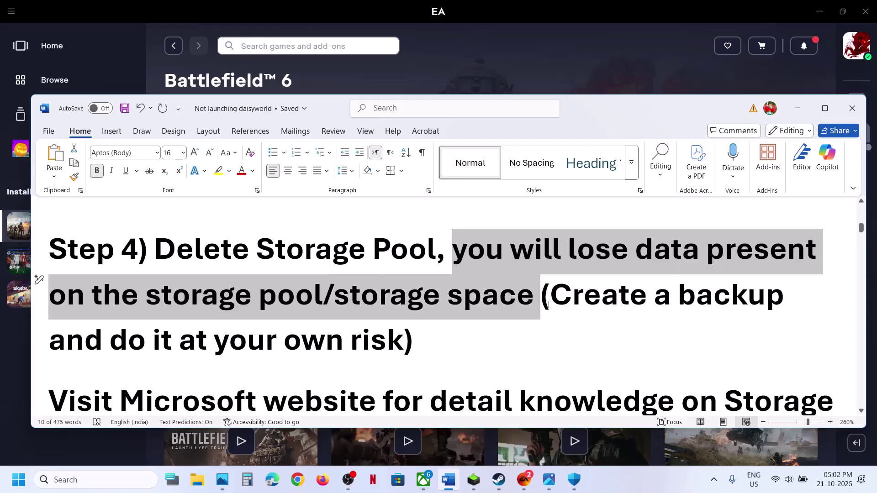
drag(550, 299, 283, 342)
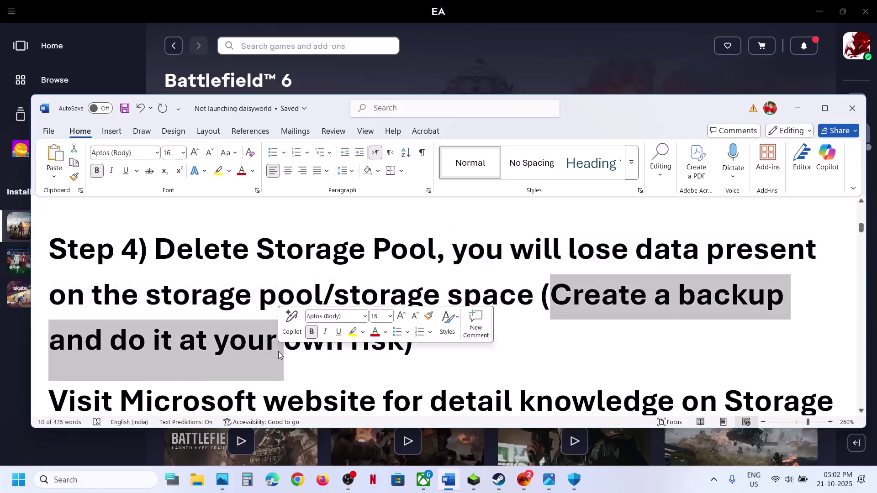
drag(268, 250, 434, 251)
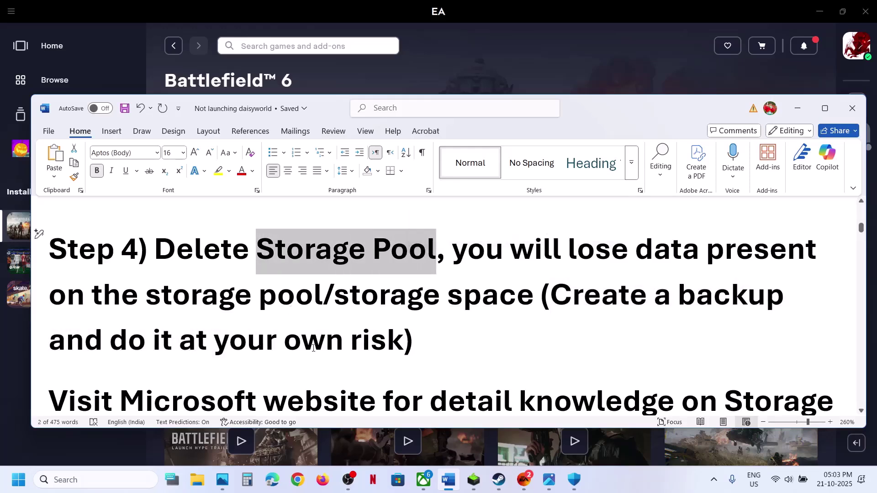
key(super+i)
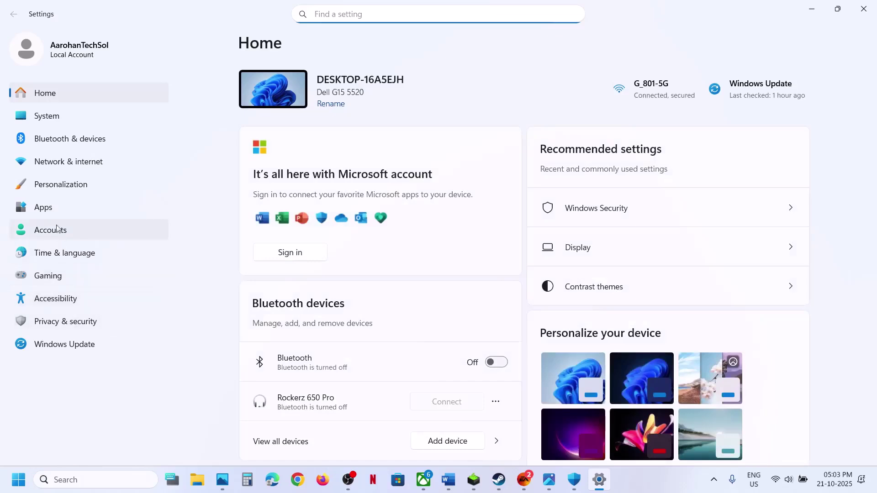
Open Storage Spaces via System > Storage > Advanced storage settings.
click(50, 118)
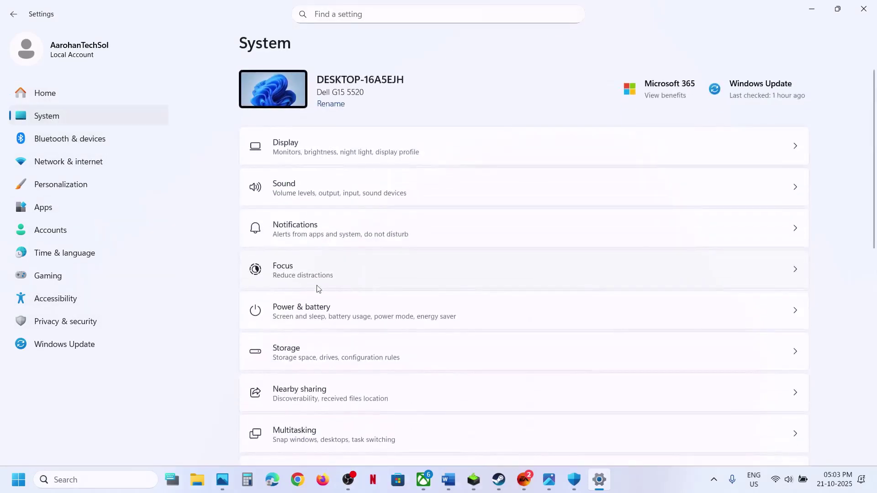
click(296, 360)
scroll(298, 358, down, 5)
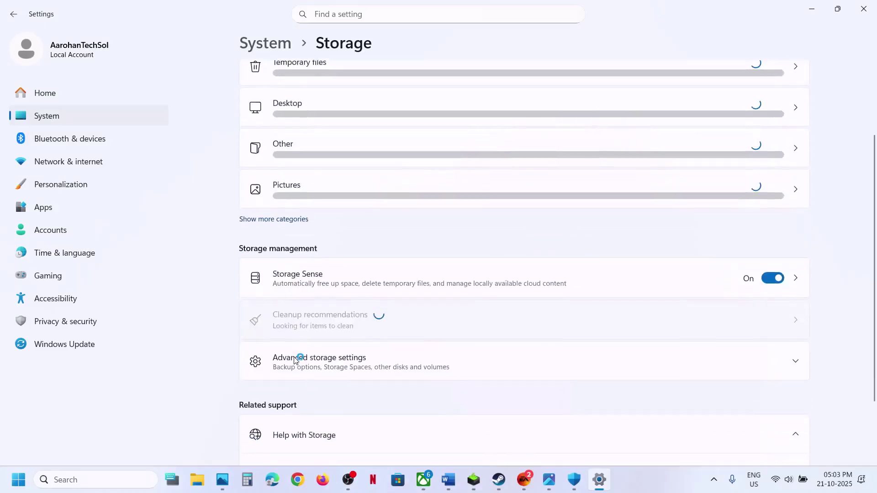
click(342, 279)
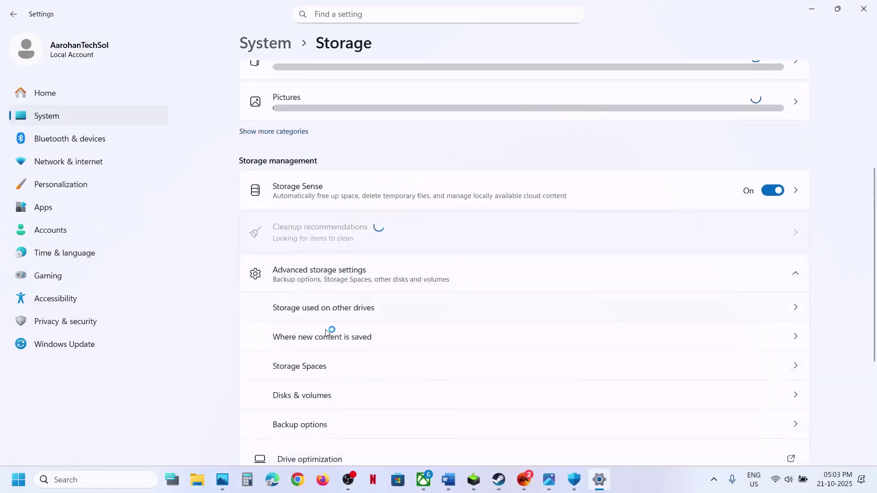
click(314, 367)
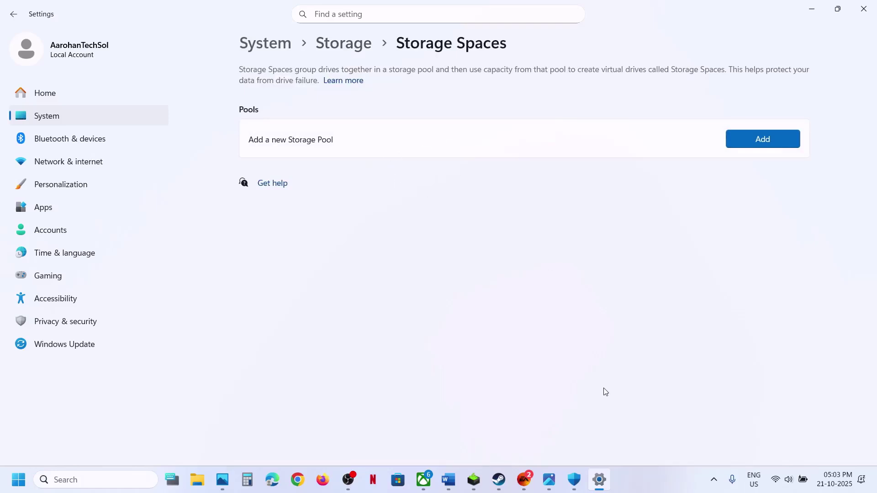
Open the notes' Microsoft support link in Chrome, skim it, and return to Settings.
click(450, 483)
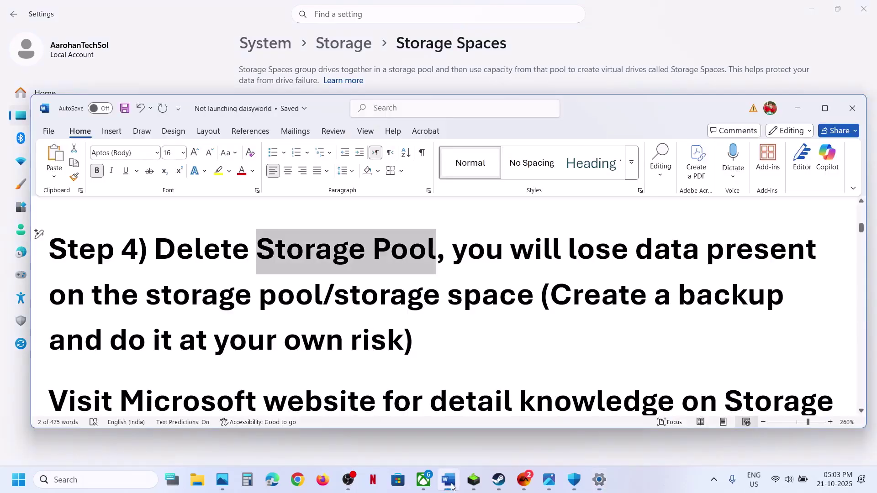
scroll(385, 352, down, 3)
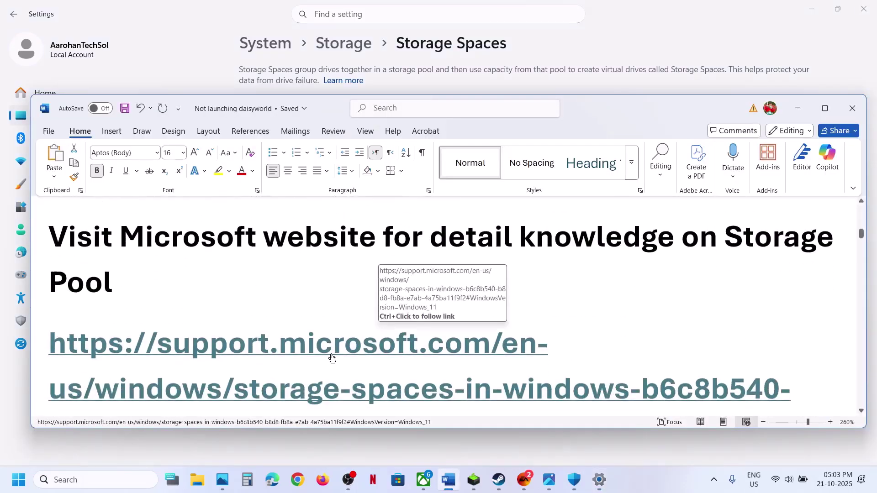
click(332, 358)
ctrl+click(332, 358)
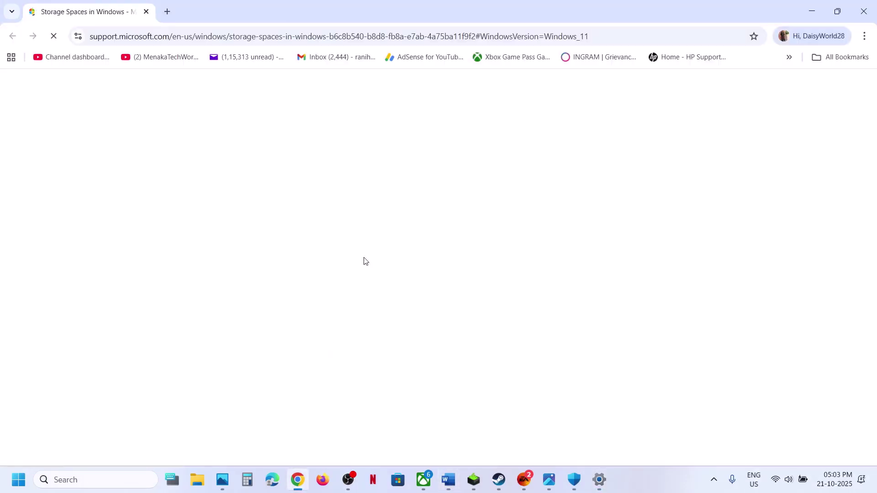
scroll(353, 286, down, 1)
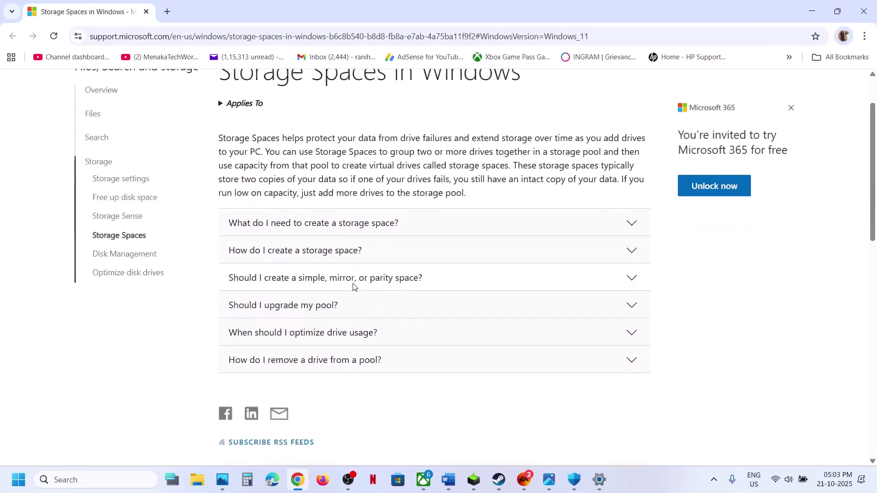
scroll(351, 274, up, 2)
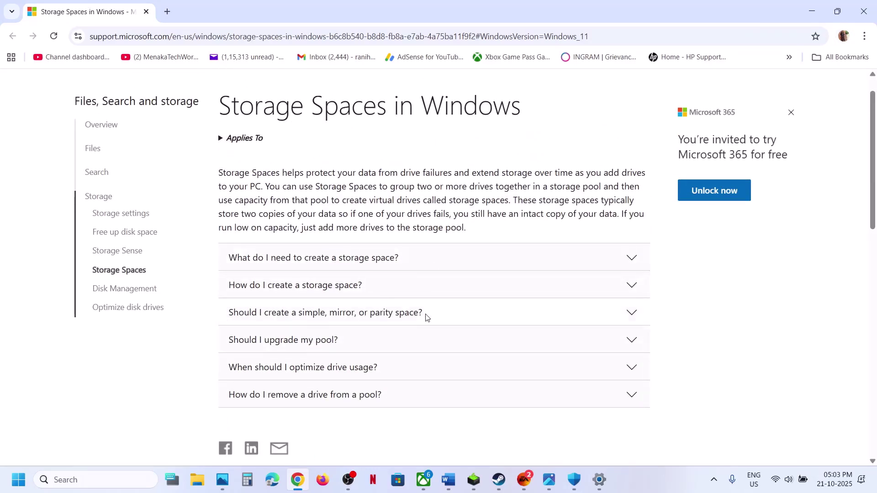
click(599, 479)
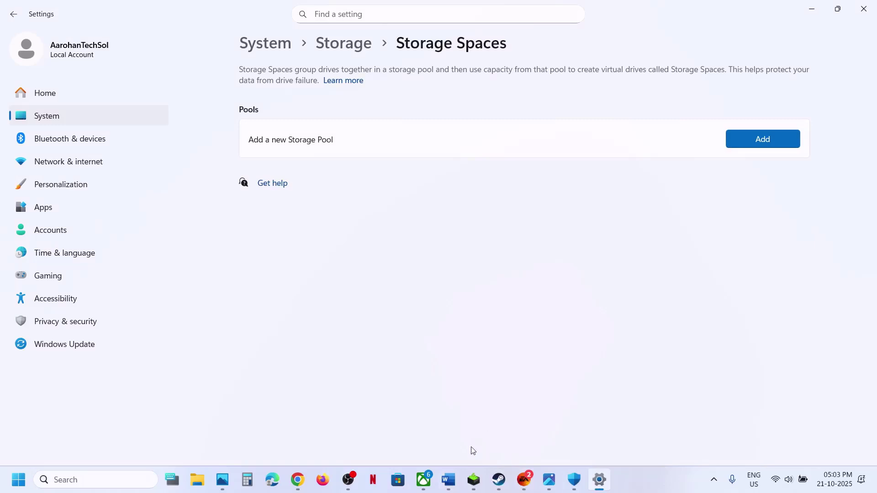
Select 'Check/Uncheck DLC' in Step 5 of the notes, then switch to Steam.
click(449, 484)
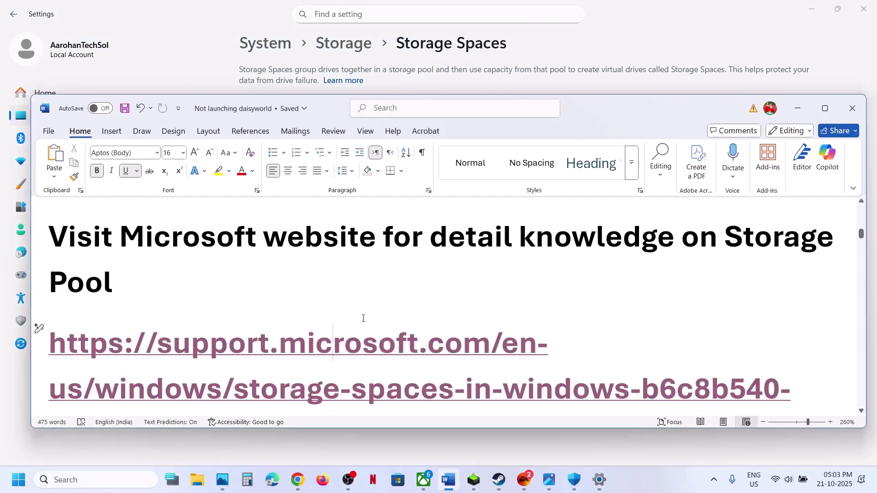
scroll(363, 319, down, 5)
scroll(260, 337, up, 1)
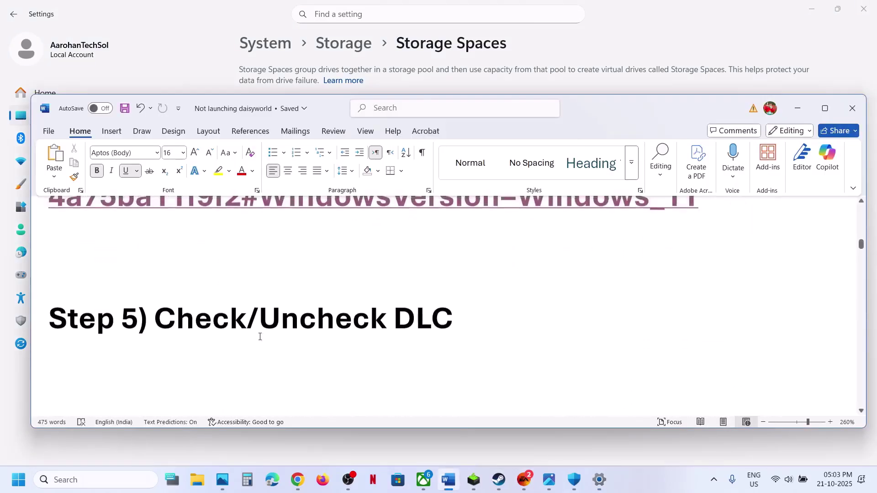
drag(209, 337, 485, 335)
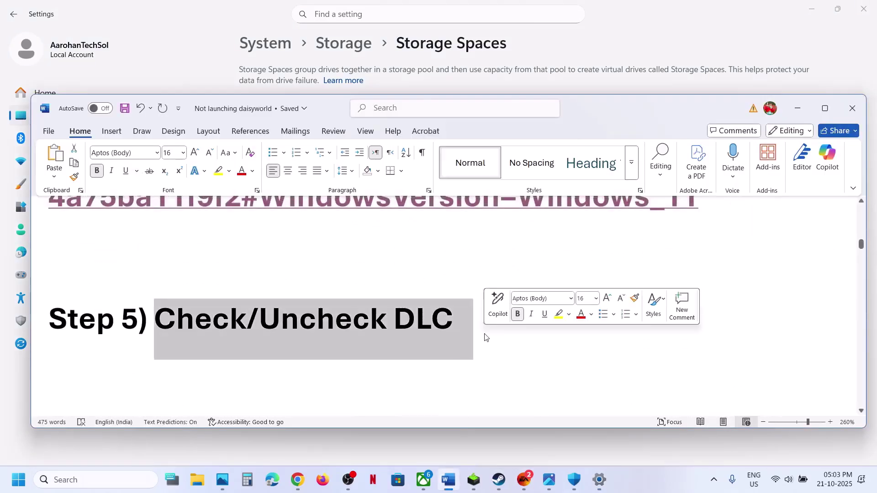
click(498, 479)
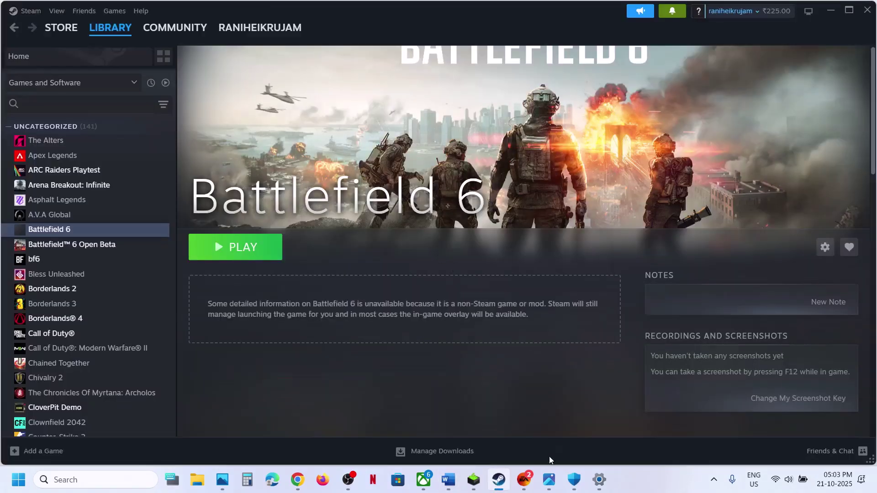
Review Call of Duty's 13 DLC list in Steam, then return to the Battlefield 6 page.
click(524, 479)
click(534, 477)
click(63, 333)
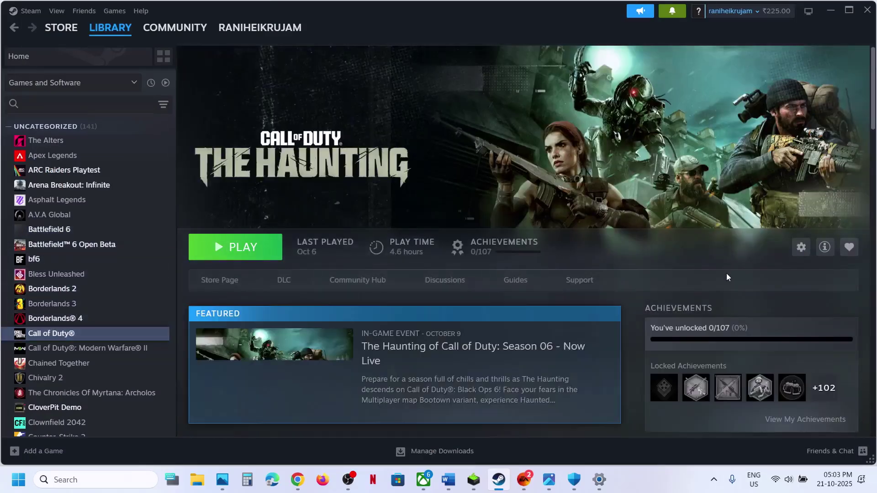
scroll(727, 274, down, 5)
scroll(727, 273, down, 2)
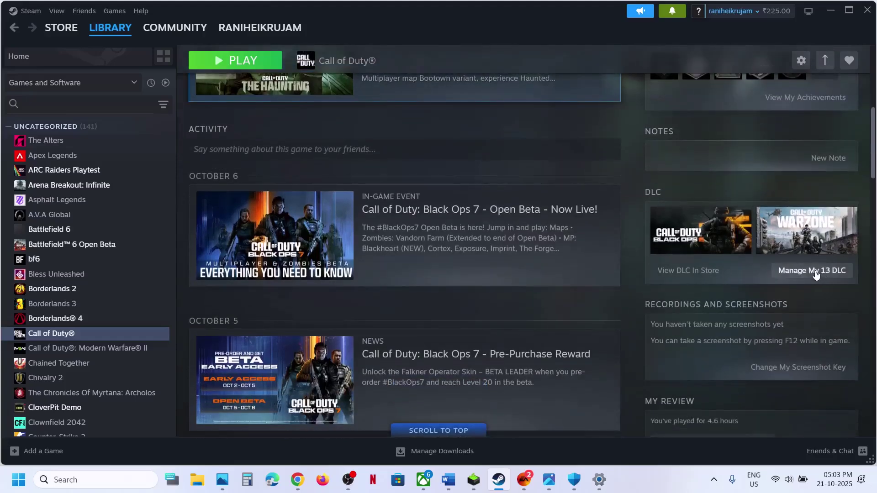
click(815, 273)
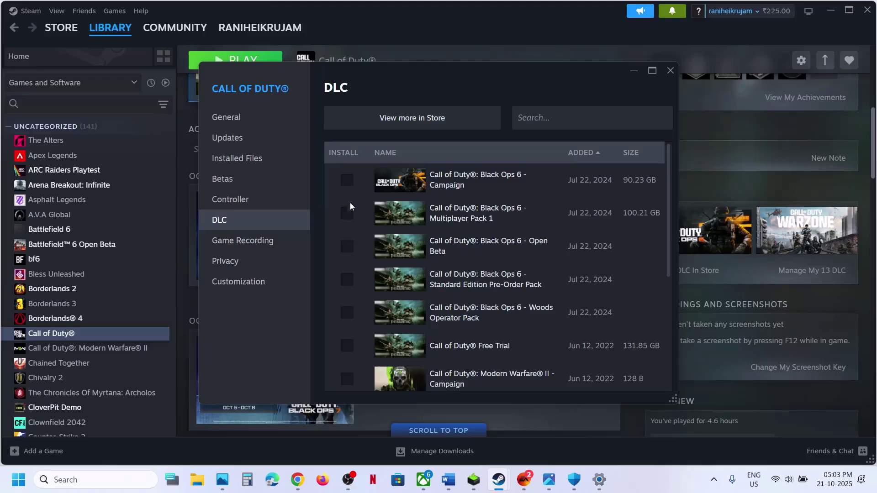
click(671, 71)
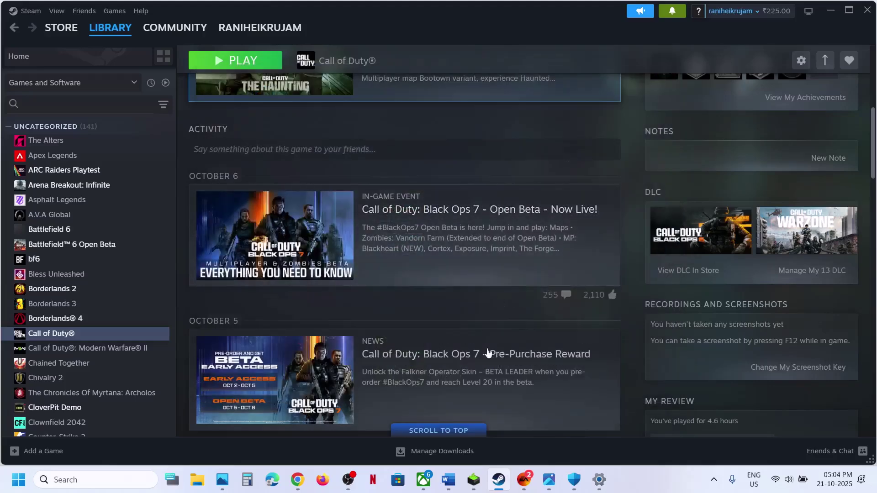
click(84, 229)
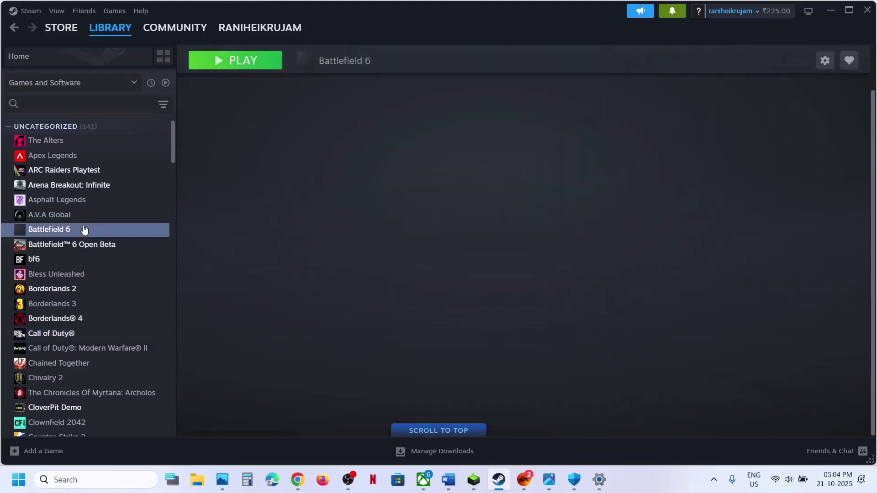
click(520, 482)
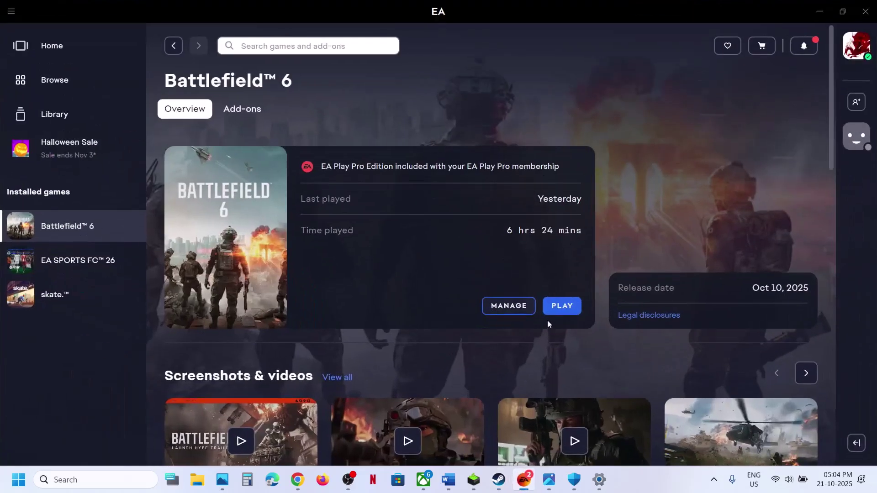
click(519, 307)
click(515, 336)
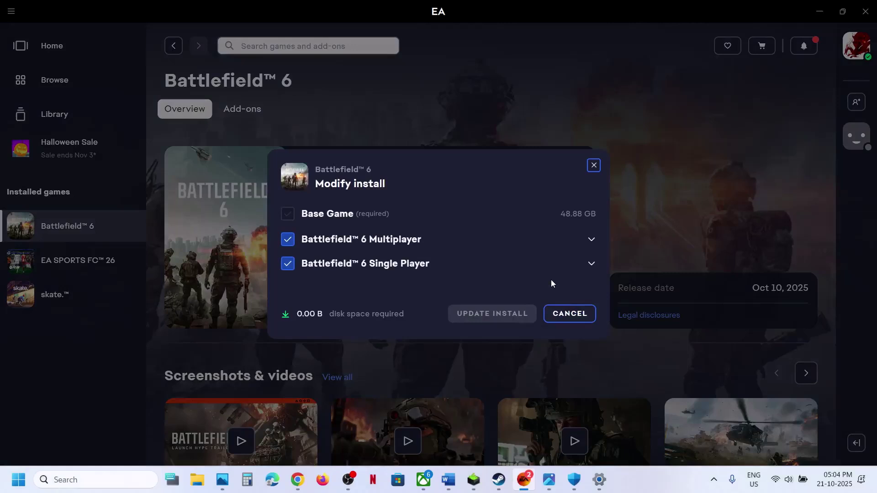
click(591, 240)
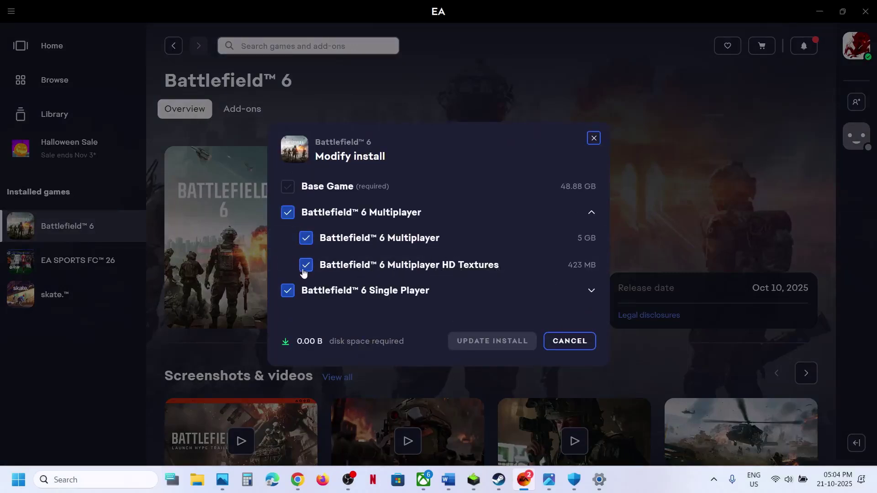
click(590, 295)
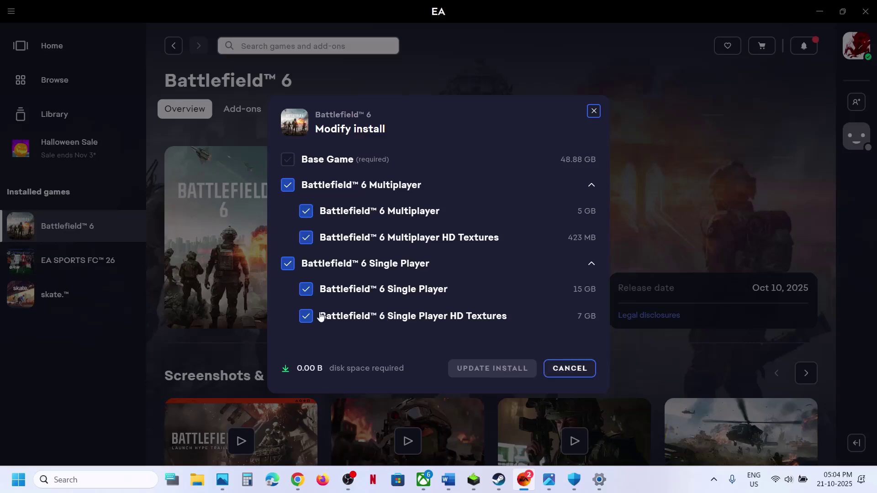
click(557, 369)
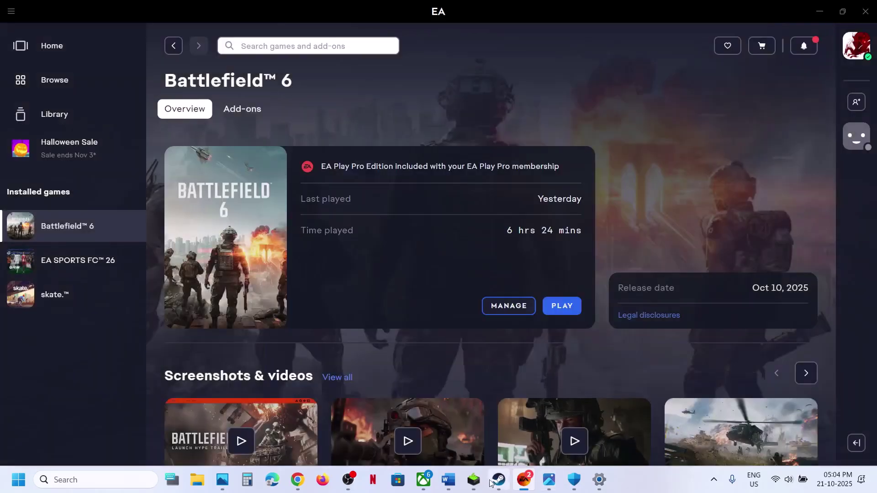
Bring up the Word notes and select the Step 6 instruction text.
click(445, 482)
scroll(324, 313, down, 3)
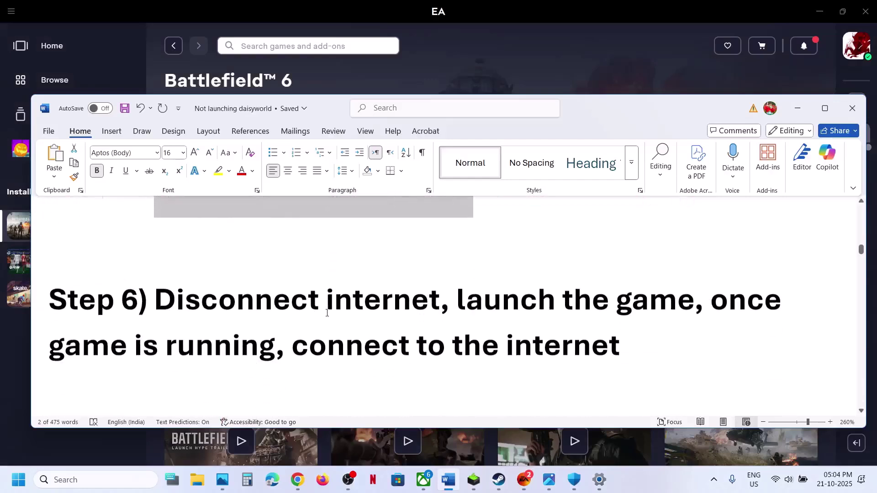
drag(161, 280, 515, 355)
Turn Wi-Fi off until EA shows No internet, then back on so the app reloads.
click(517, 76)
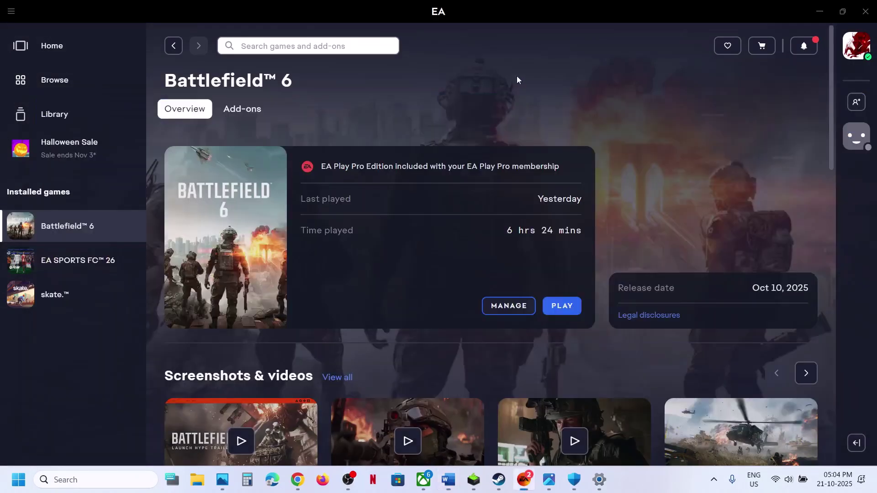
click(777, 470)
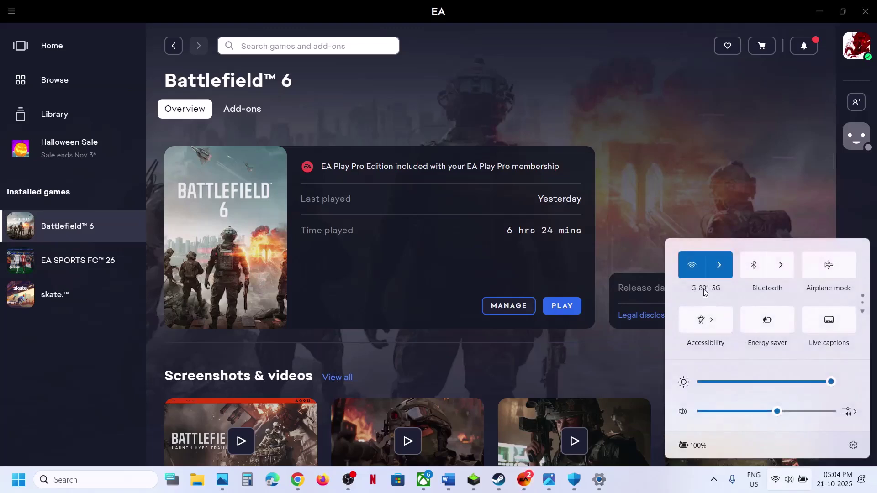
click(693, 267)
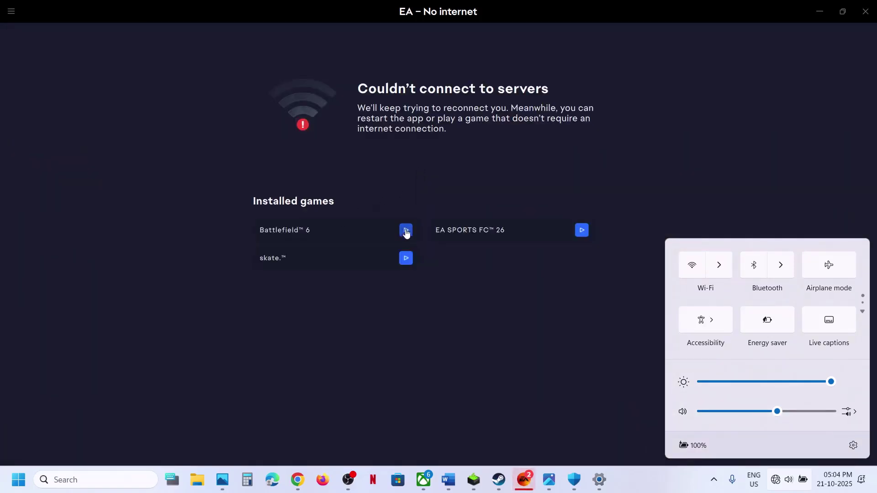
click(693, 266)
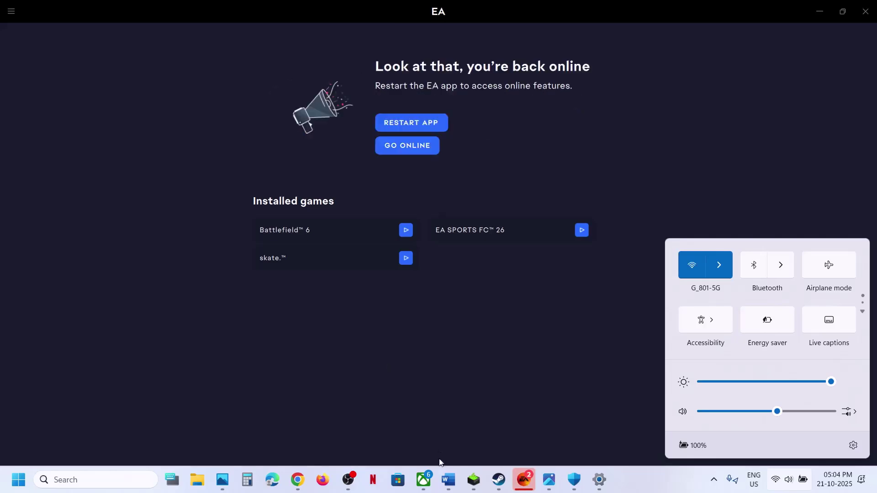
click(448, 479)
click(448, 479)
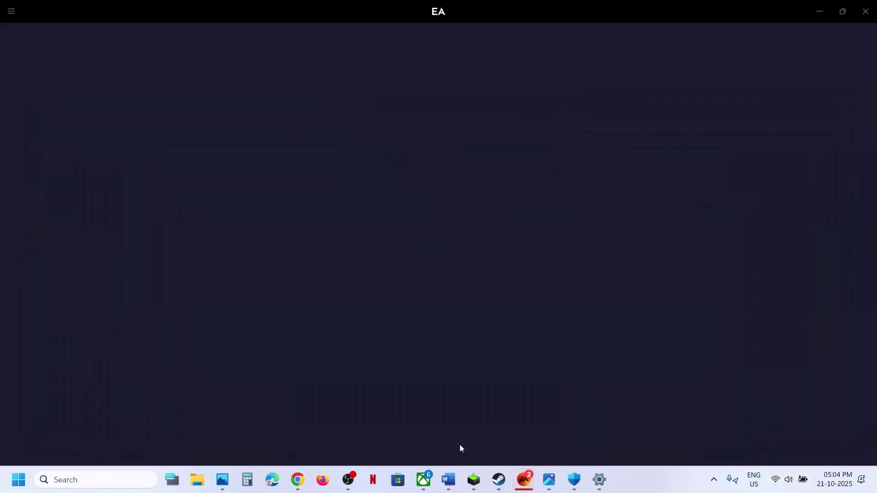
Scroll to Step 7, maximize Word, and open the help.ea.com anticheat link in Chrome.
click(449, 479)
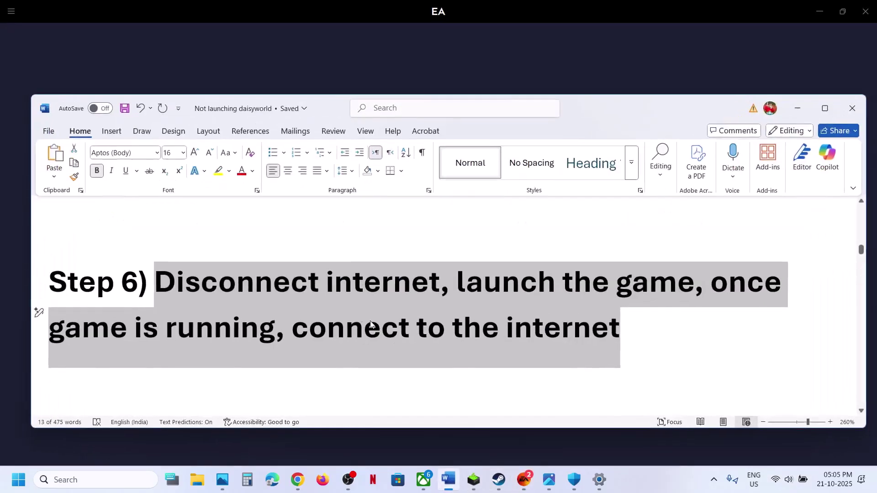
scroll(354, 312, down, 3)
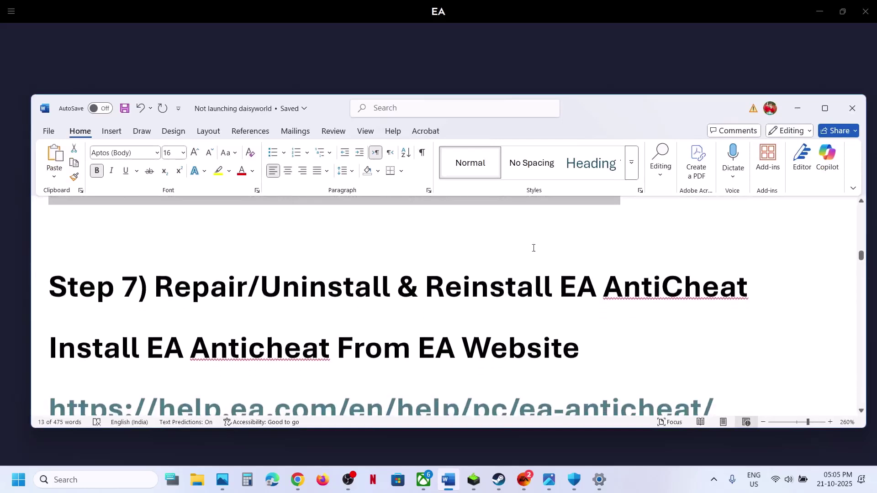
click(825, 109)
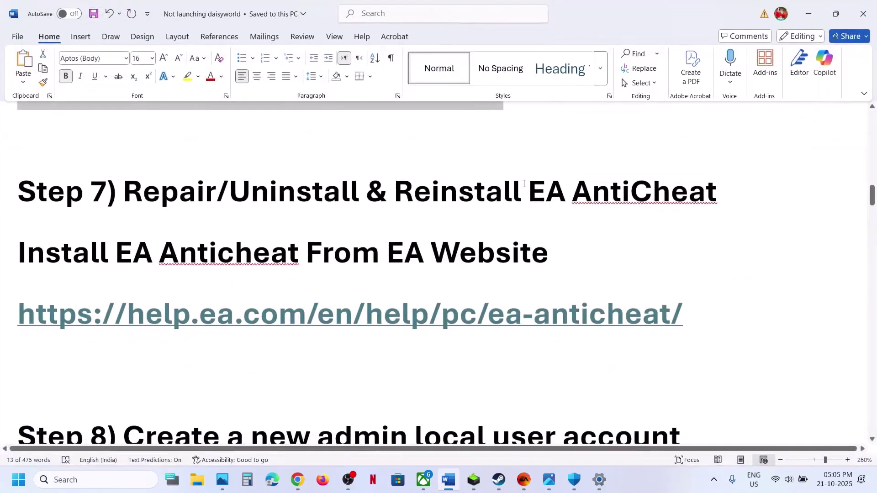
ctrl+click(366, 319)
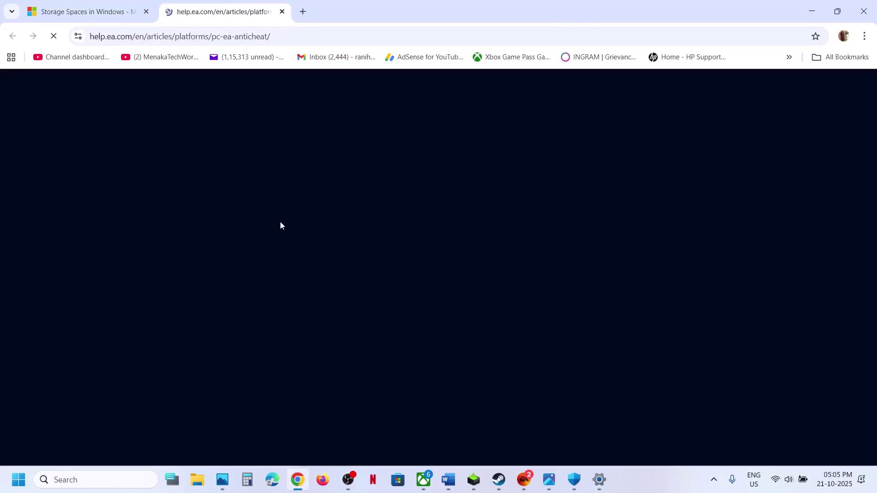
Download EAAntiCheat.Installer.exe from the article's How to install section and run it.
scroll(295, 285, down, 3)
scroll(295, 285, down, 5)
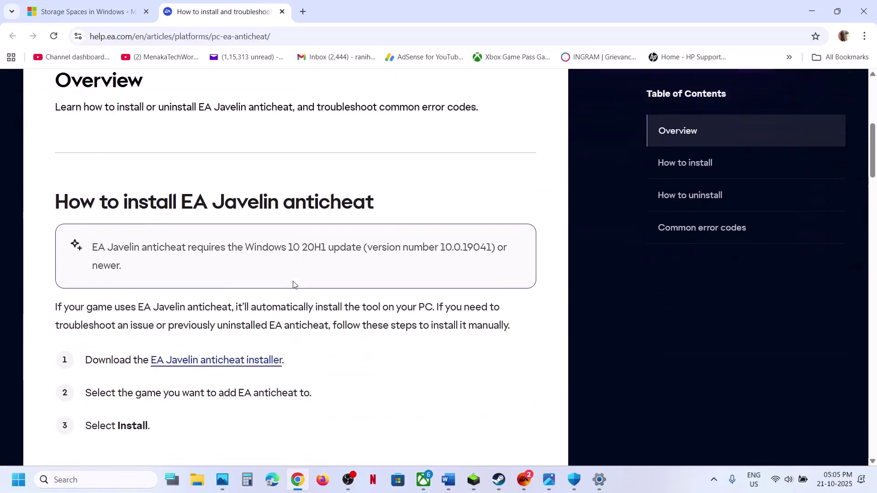
click(238, 293)
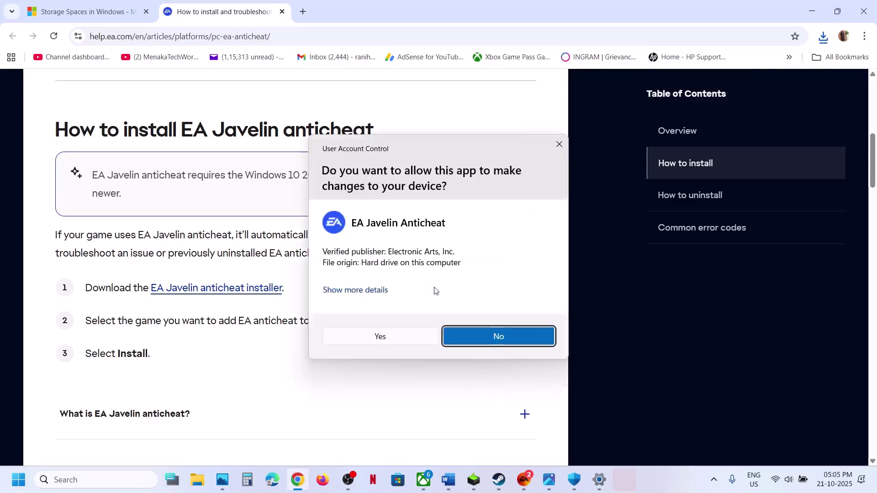
Approve the installer and repair Battlefield 6's anticheat, selecting the EA Games > Battlefield 6 folder.
click(379, 336)
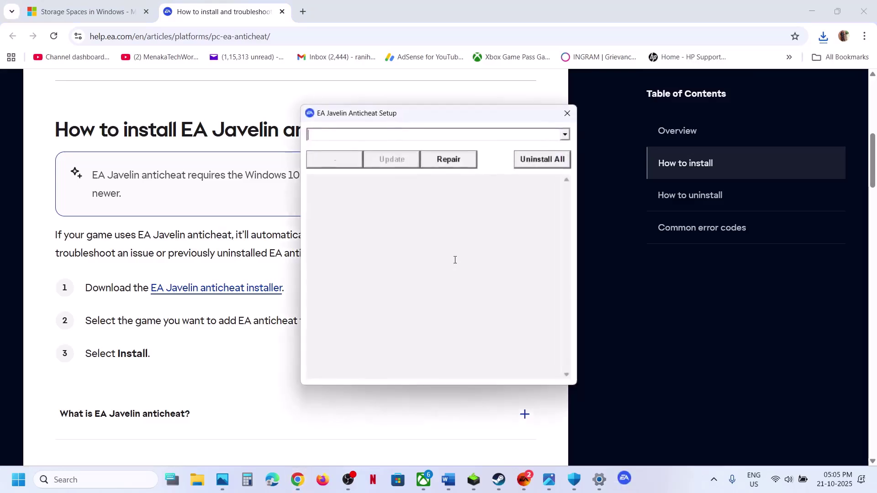
click(565, 133)
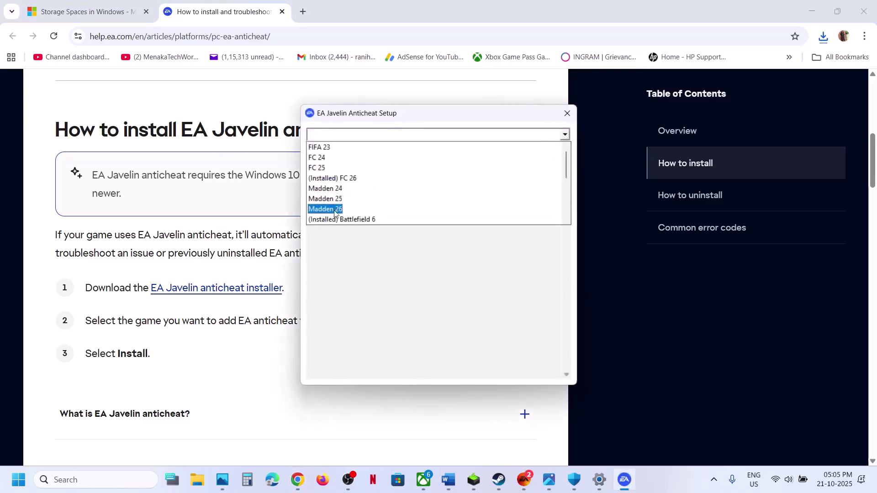
click(361, 220)
click(446, 161)
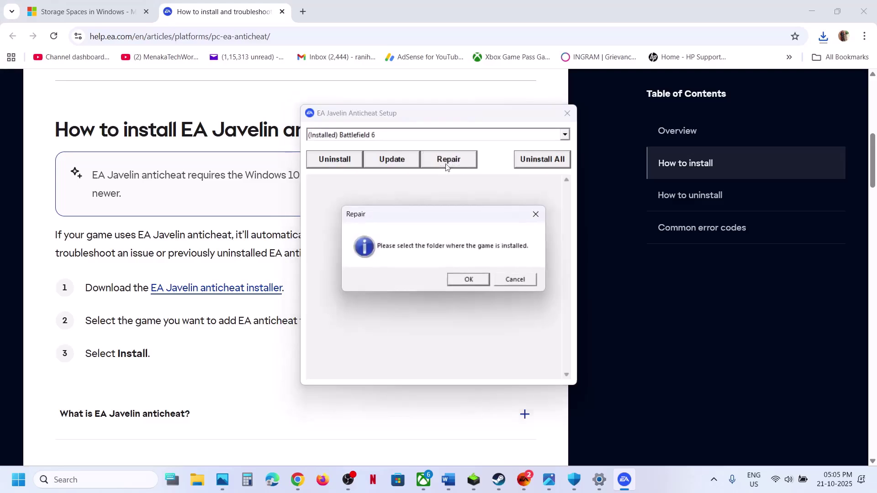
click(464, 281)
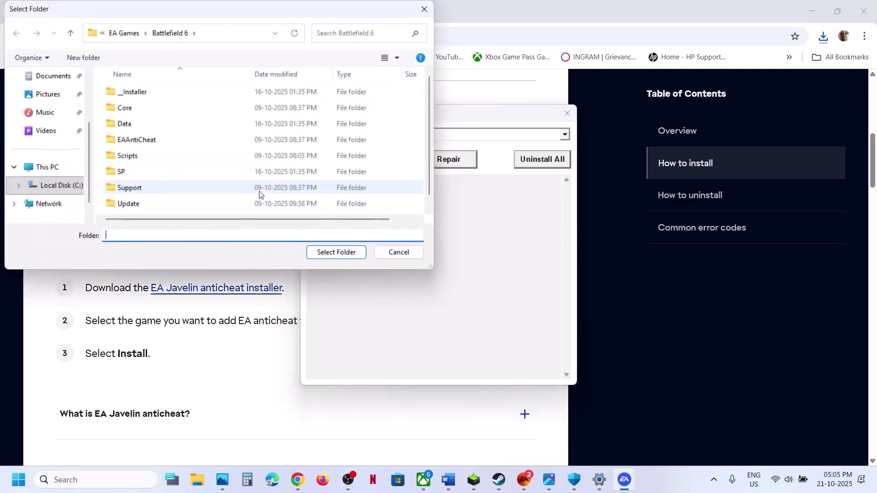
click(71, 33)
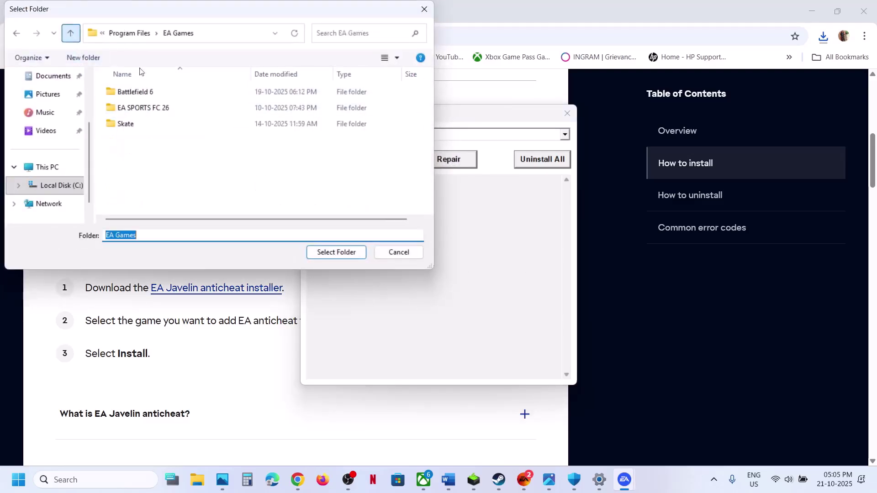
click(147, 92)
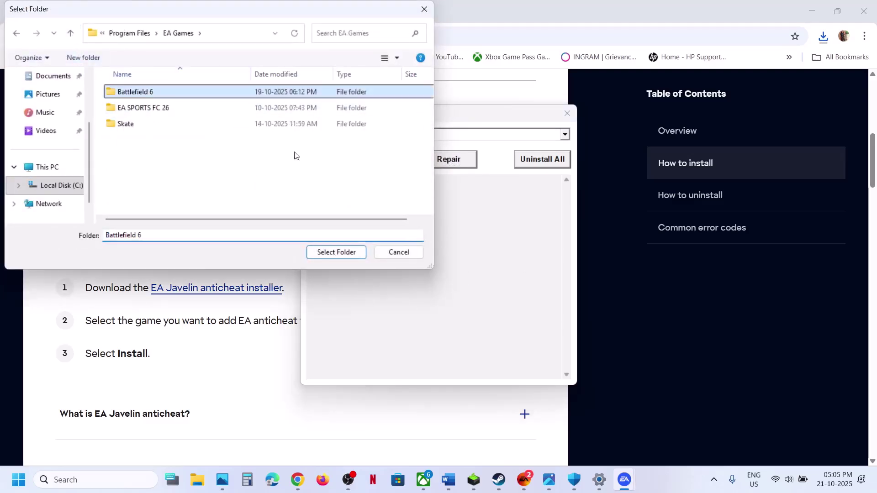
click(342, 252)
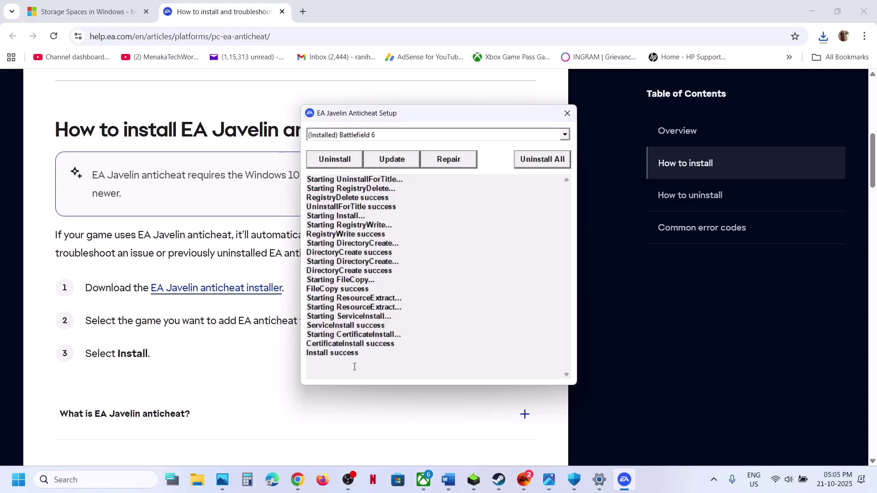
click(516, 478)
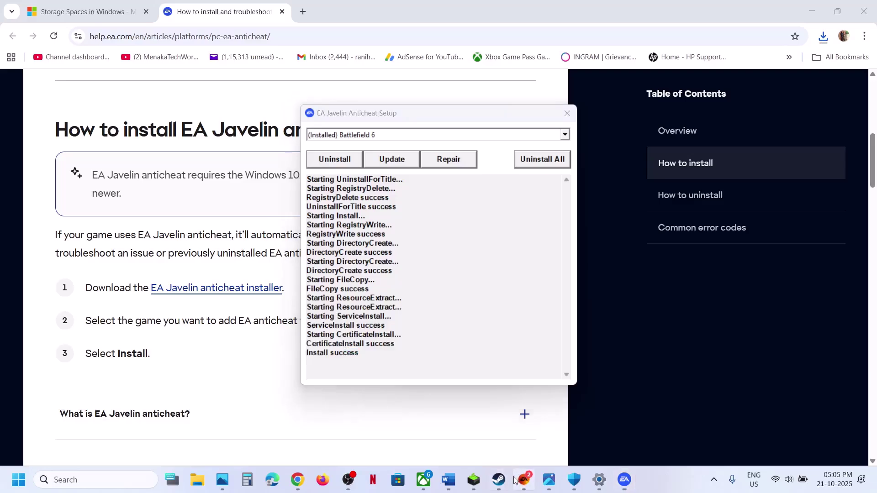
click(516, 480)
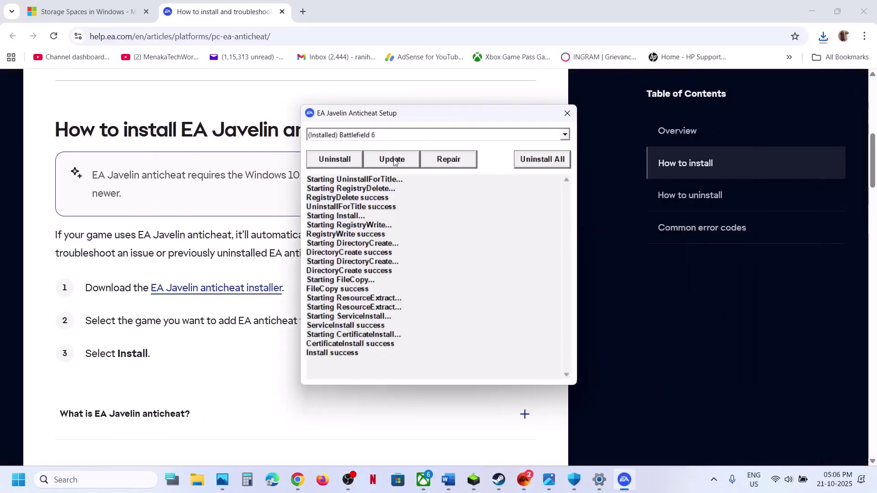
Check Battlefield 6's anticheat for updates.
click(565, 135)
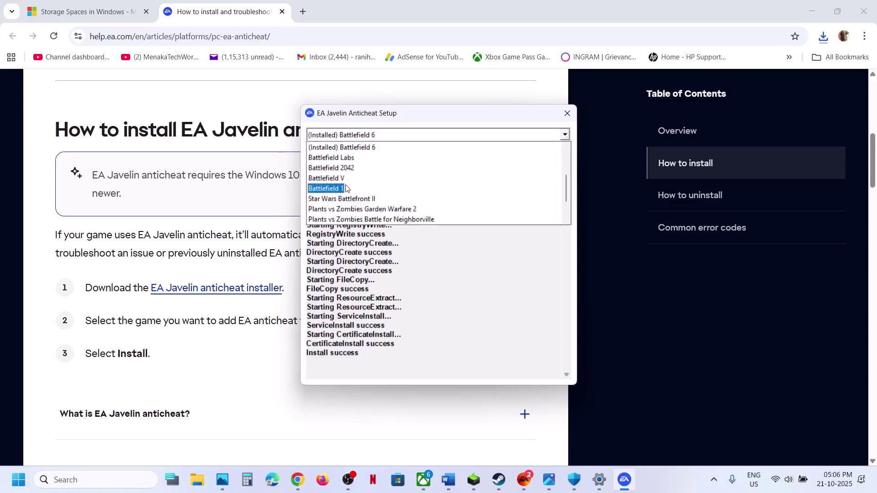
click(363, 148)
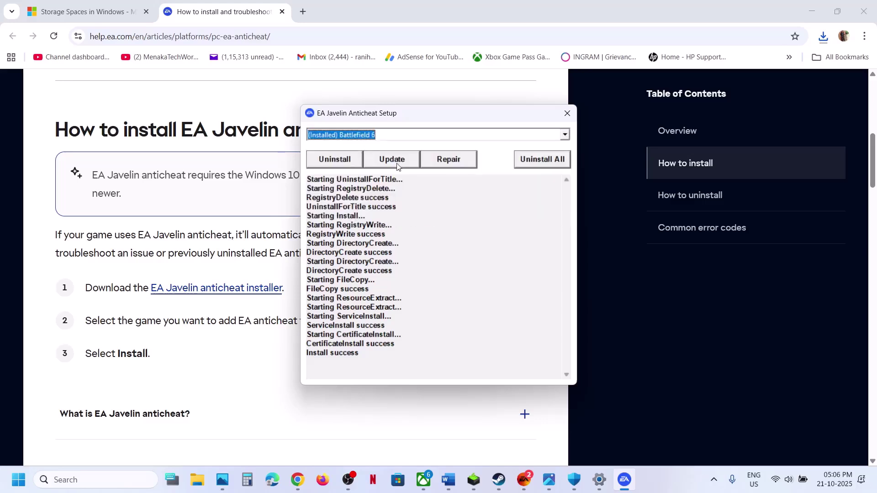
click(393, 163)
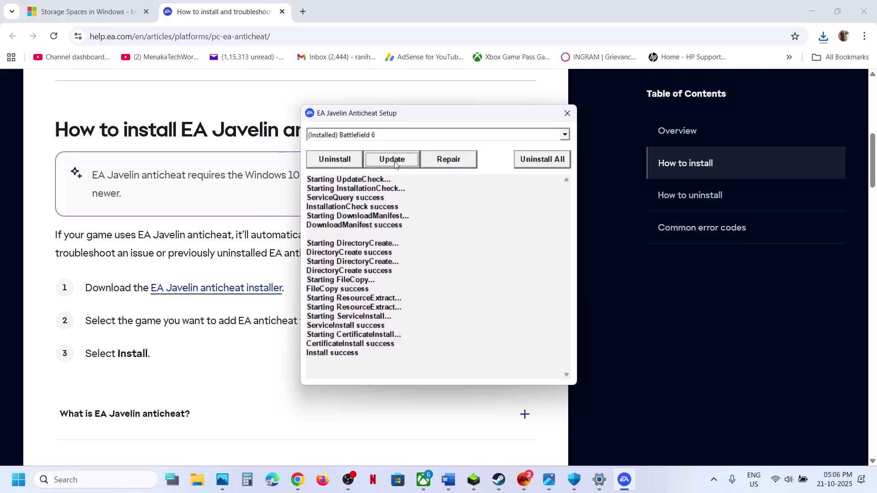
click(524, 481)
click(522, 482)
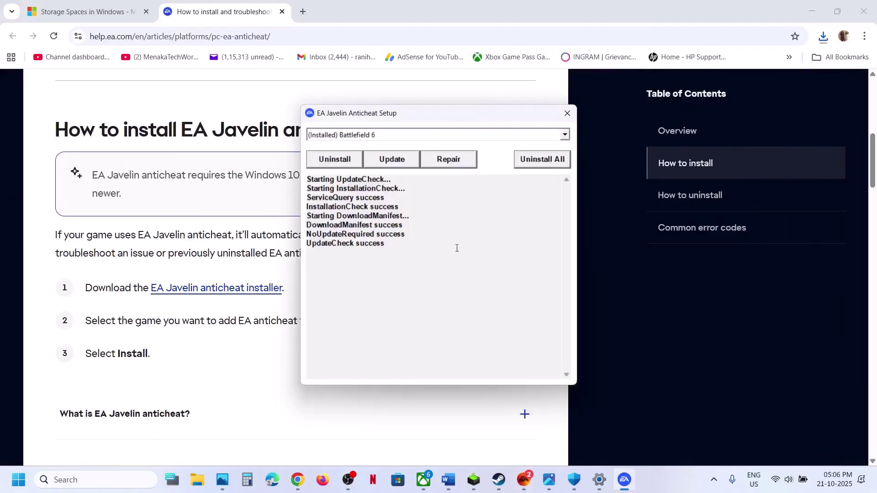
Uninstall and reinstall Battlefield 6's anticheat, then close the Javelin setup window.
click(346, 163)
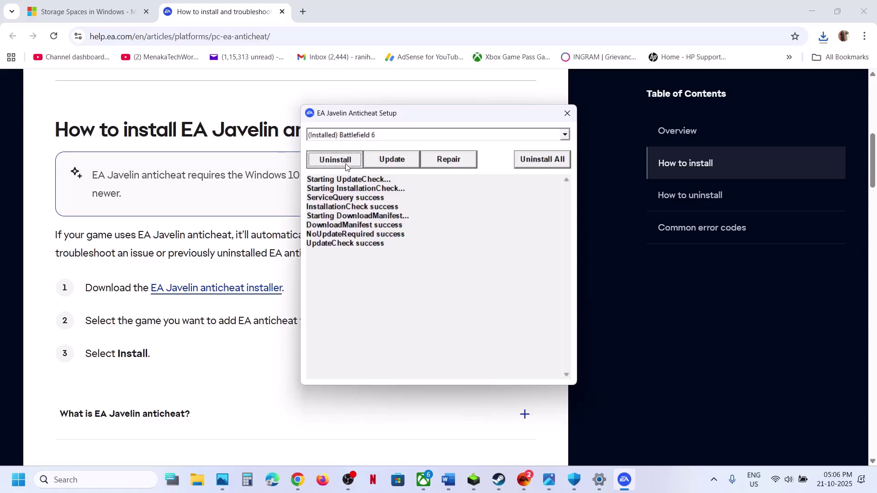
click(328, 164)
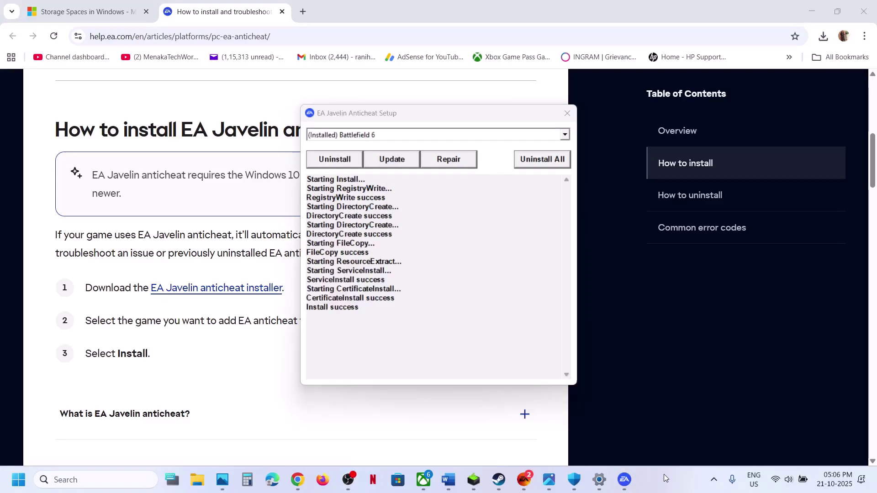
click(529, 486)
click(529, 486)
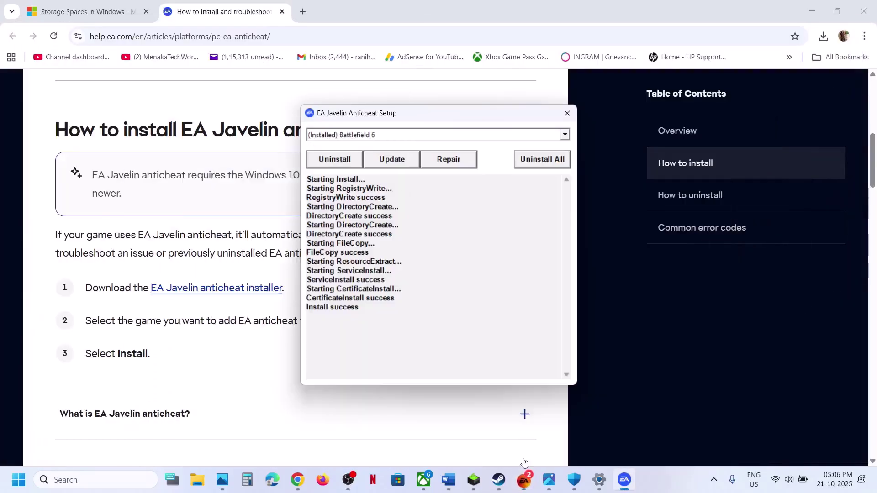
click(341, 167)
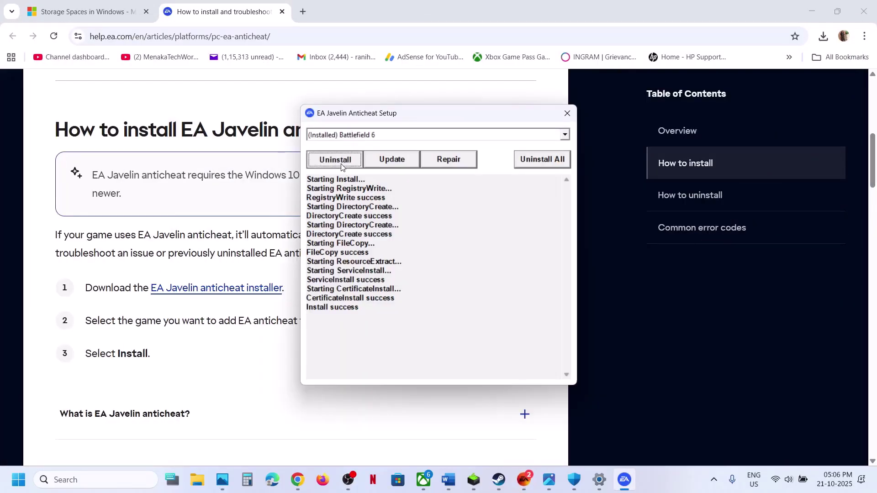
click(571, 118)
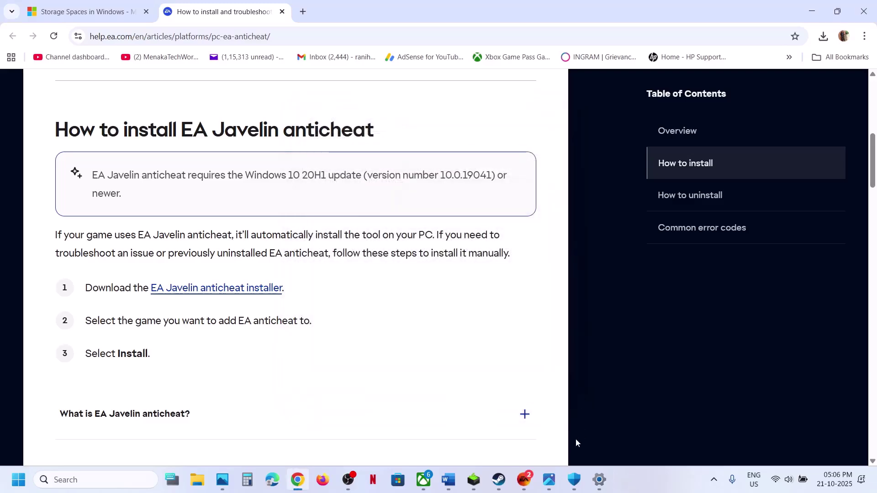
Try launching Battlefield 6 again with Play in the EA app.
click(518, 490)
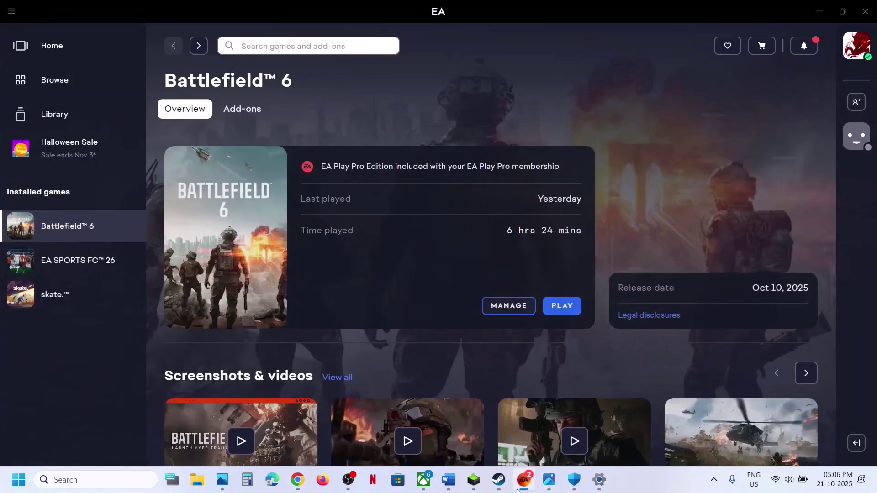
click(554, 307)
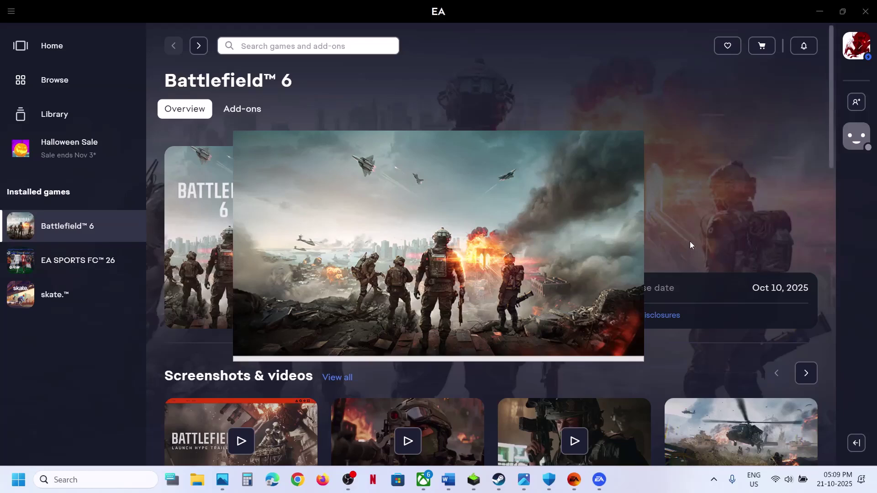
click(448, 480)
Select the Step 8 heading about creating an admin local account, then open Windows Settings.
scroll(293, 304, down, 3)
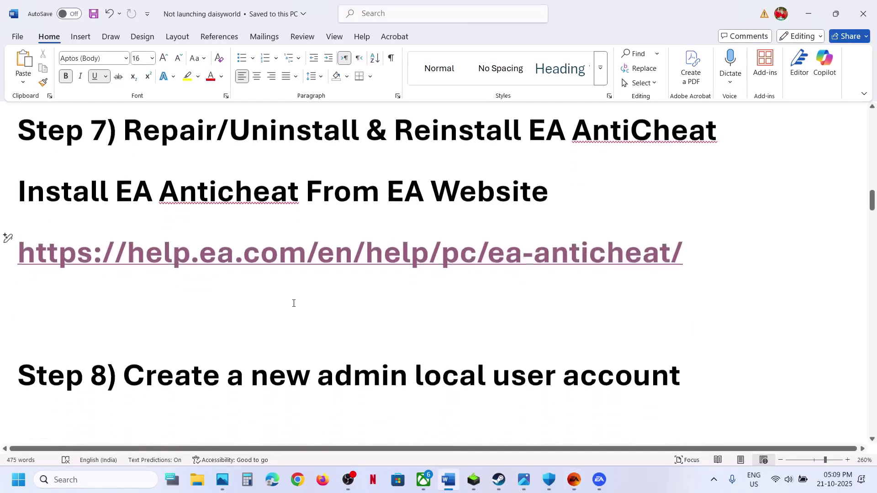
click(365, 190)
scroll(294, 303, up, 2)
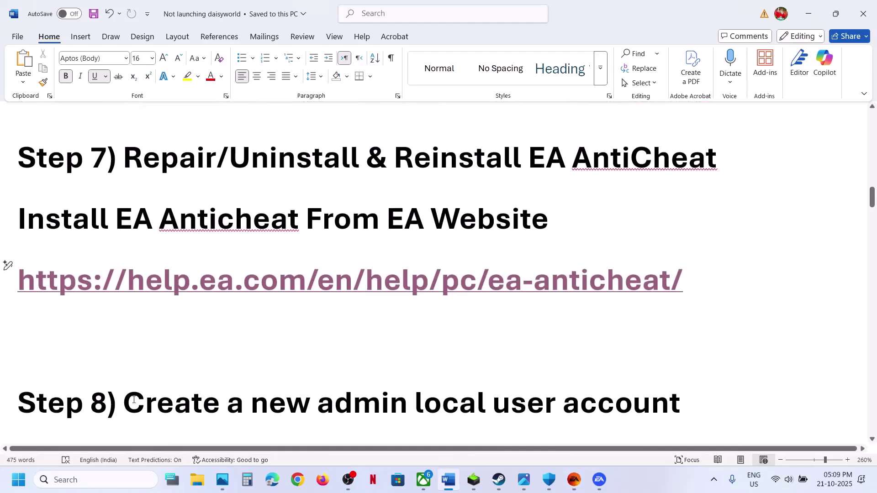
drag(134, 400, 679, 405)
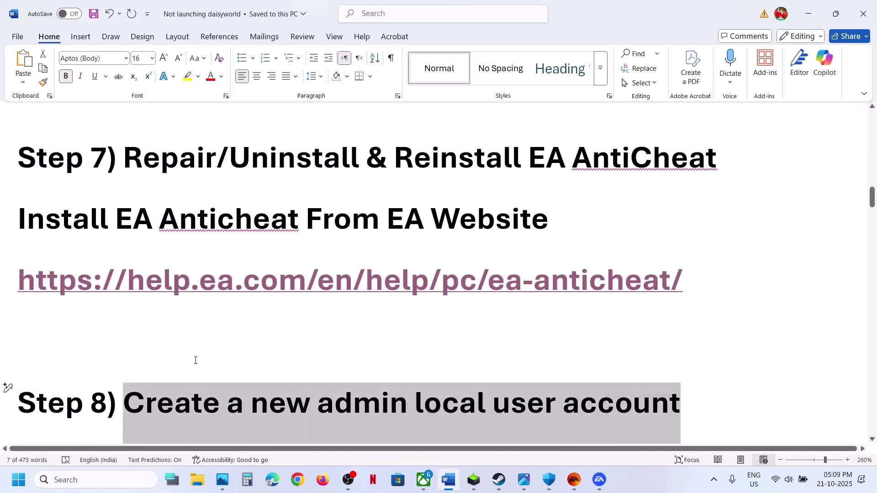
key(super+i)
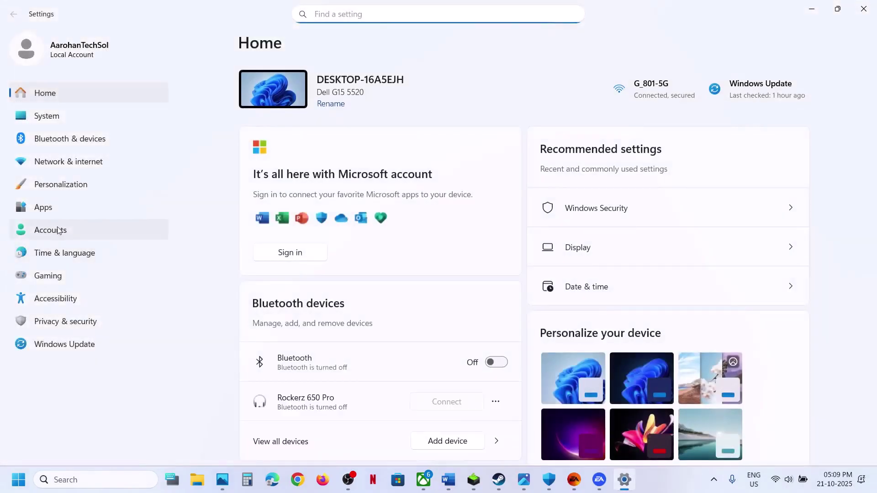
Add local user test1 without a Microsoft account under Accounts > Other users.
click(59, 231)
scroll(343, 284, down, 5)
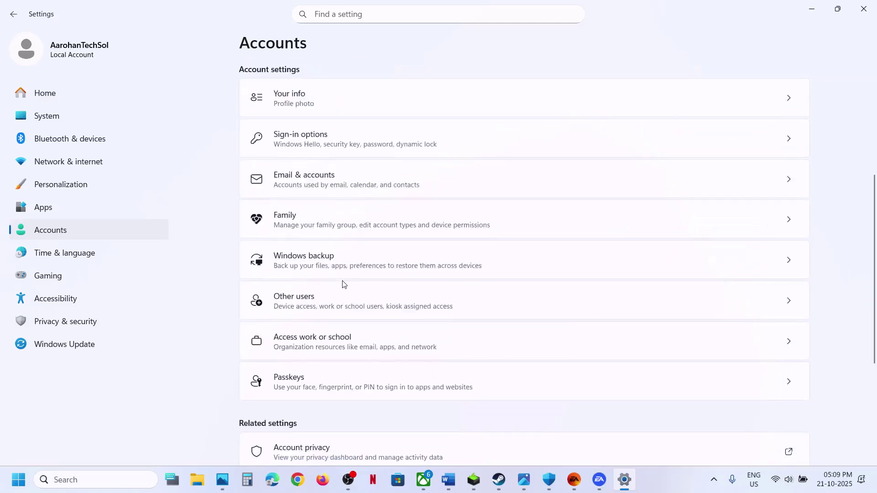
scroll(344, 284, down, 2)
click(319, 224)
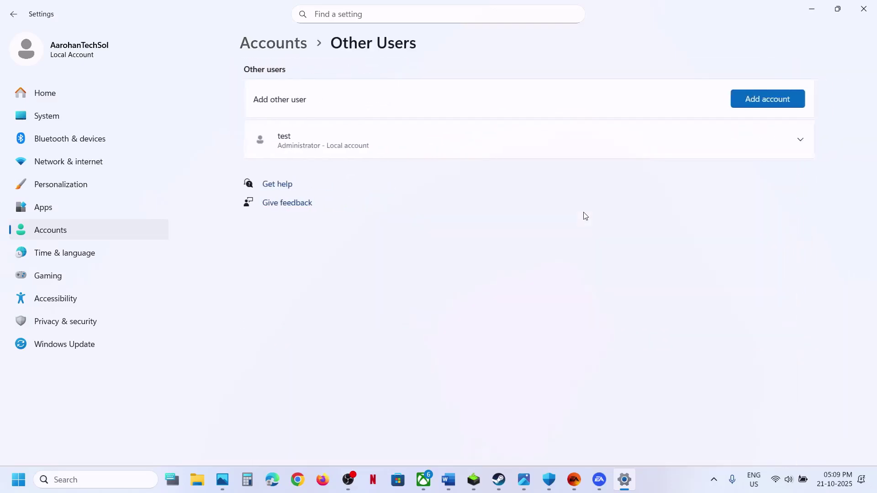
click(761, 101)
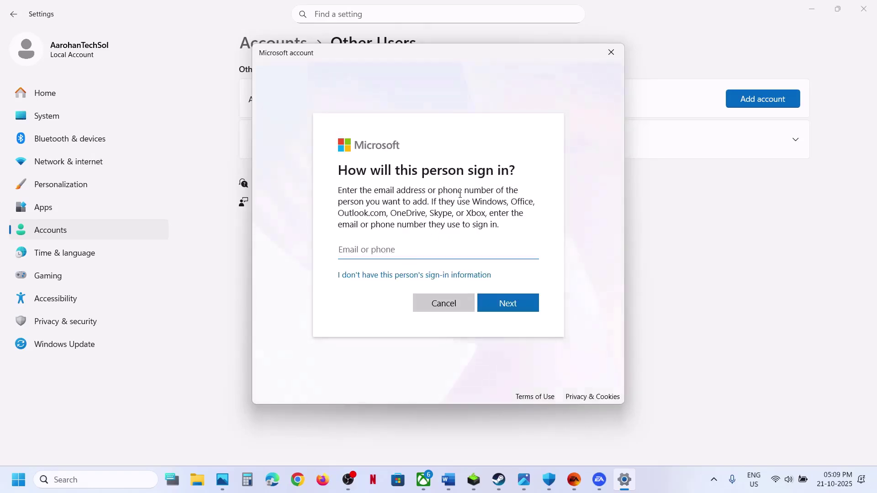
click(373, 276)
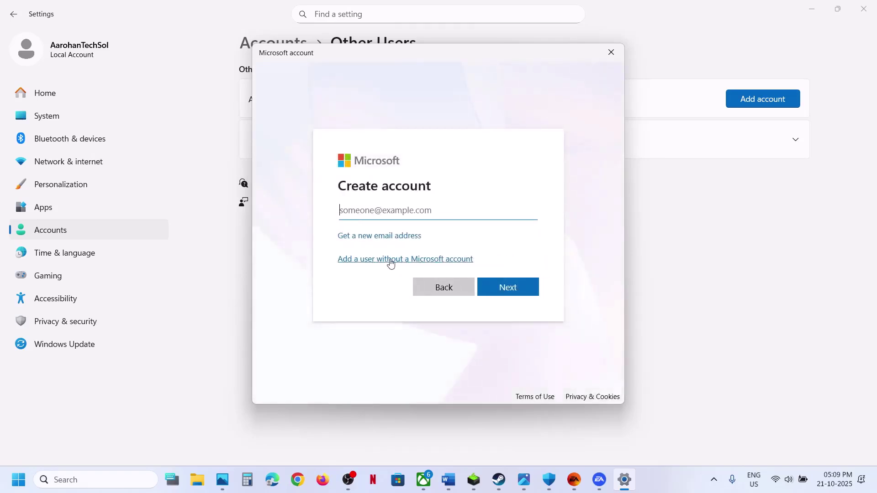
click(390, 260)
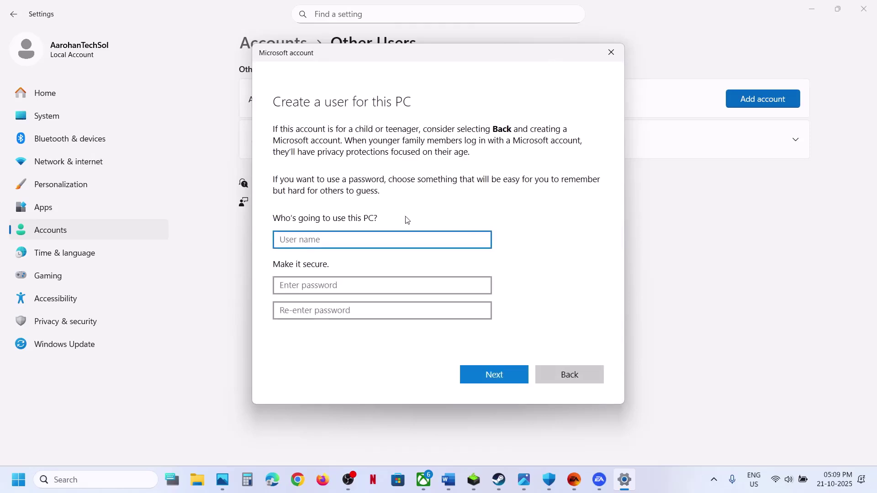
text(test1)
click(304, 286)
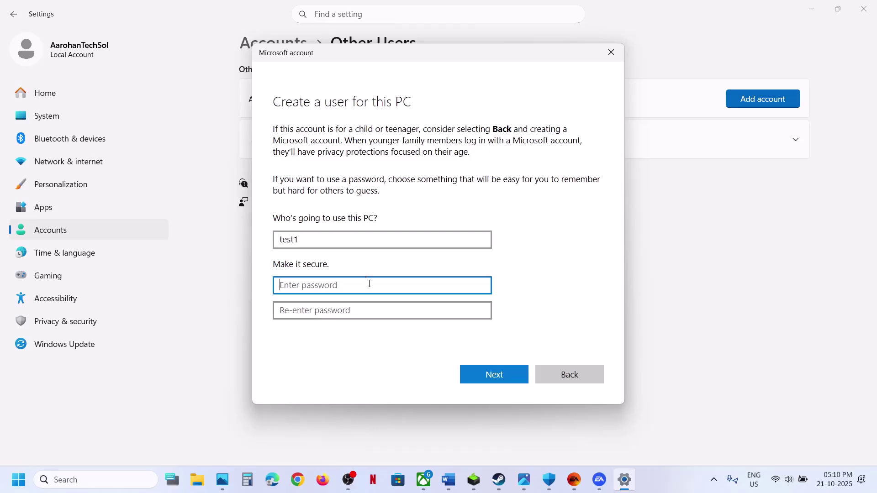
click(480, 374)
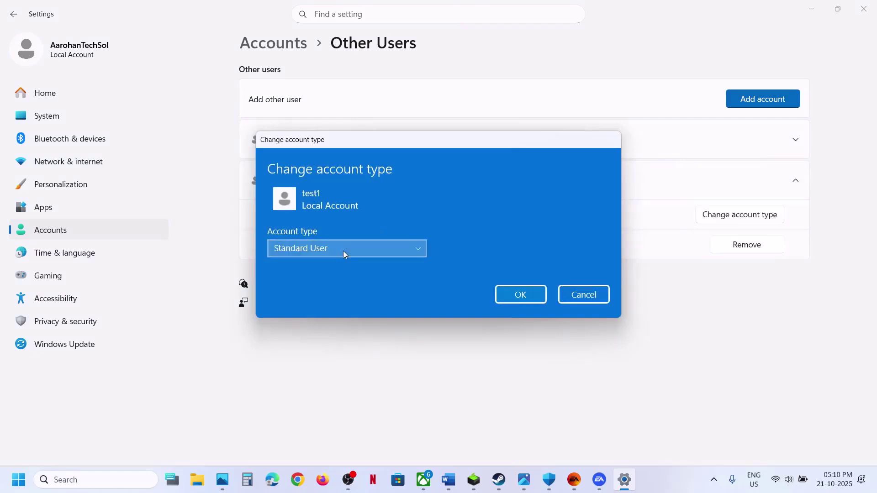
Change test1's account type to Administrator.
click(343, 250)
click(341, 230)
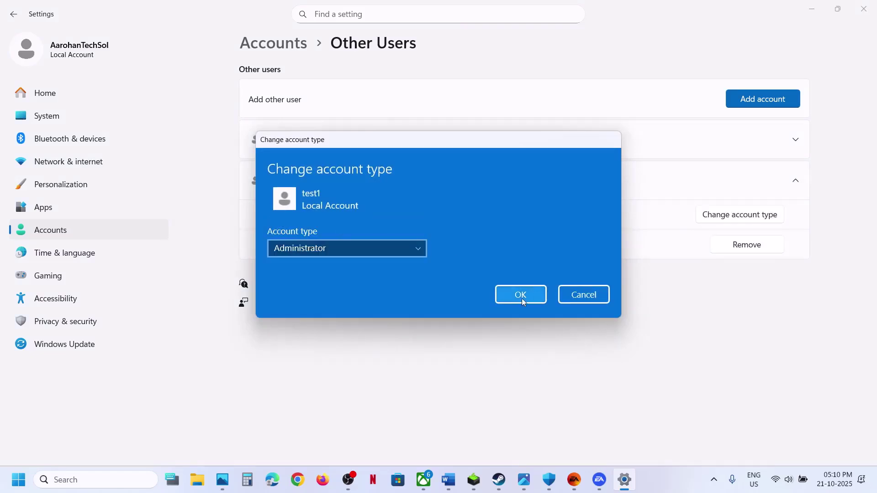
click(521, 296)
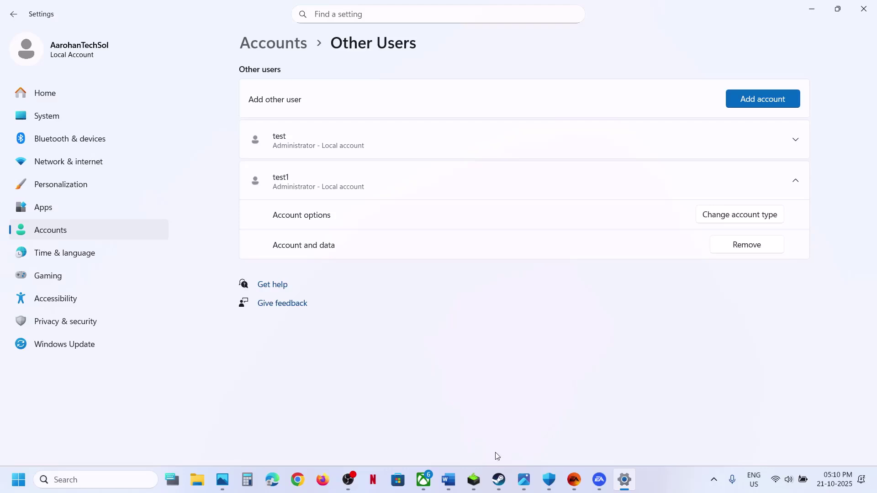
Open the Start menu's power options, then dismiss them without choosing anything.
mouse_move(573, 481)
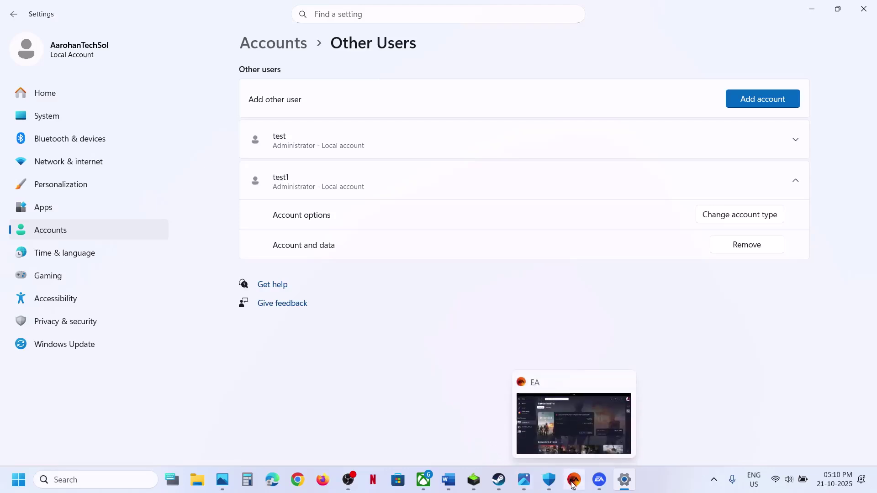
key(super)
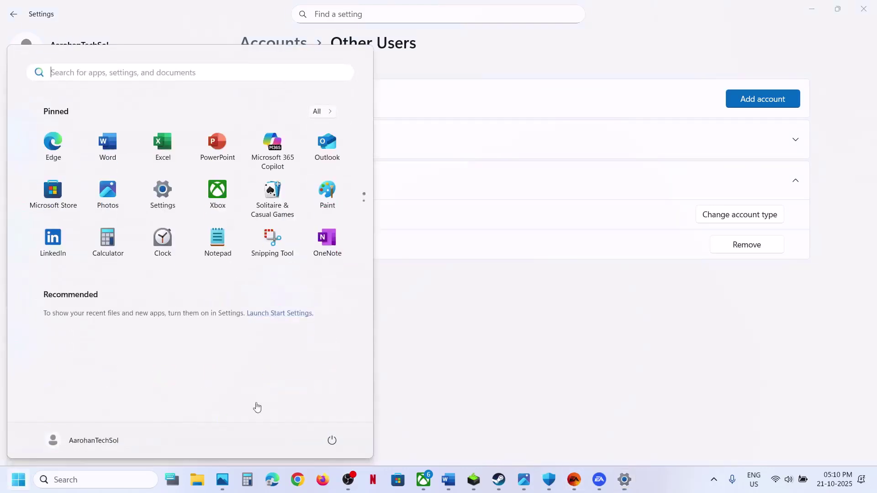
click(332, 440)
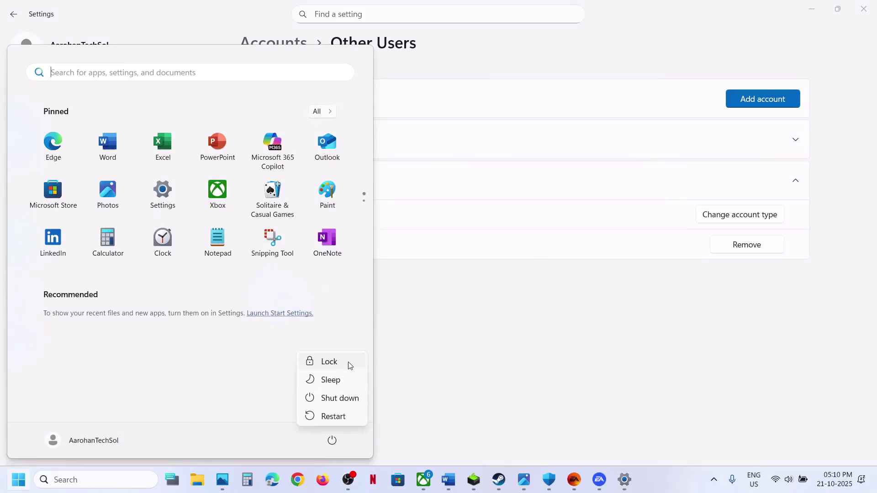
click(511, 336)
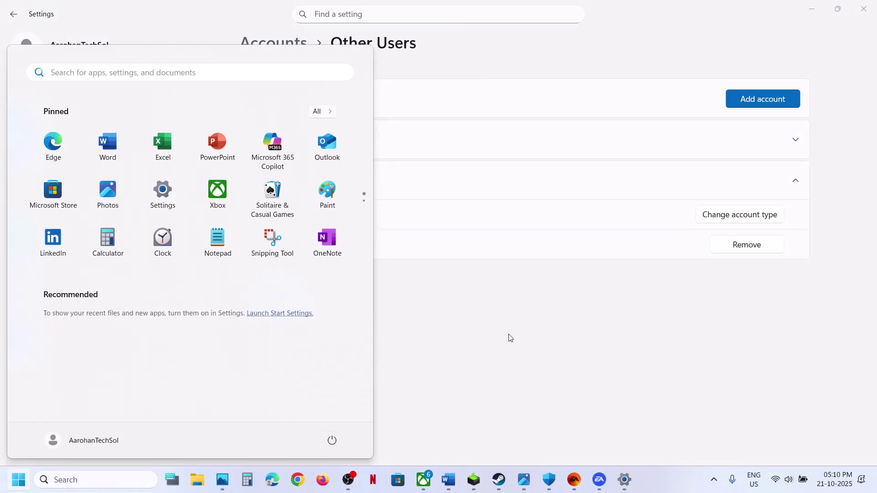
click(475, 243)
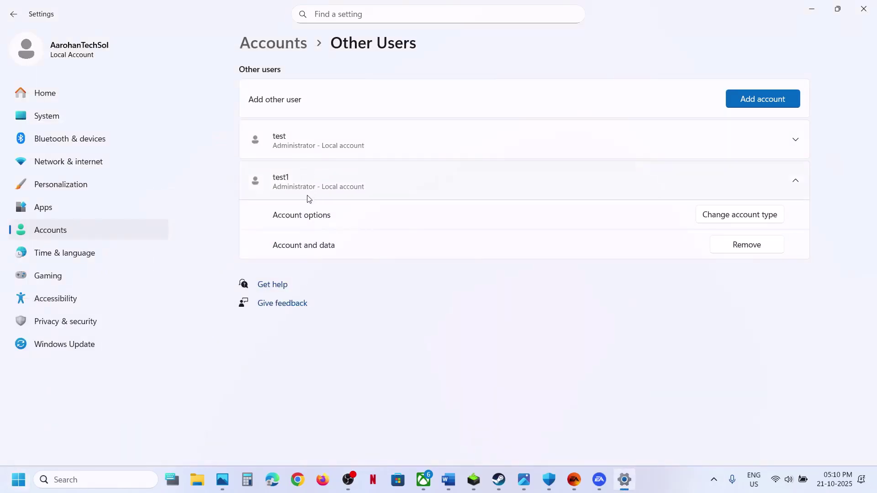
Return to the Word notes and select 'GstRender.Dx12Enabled' in Step 9.
click(574, 477)
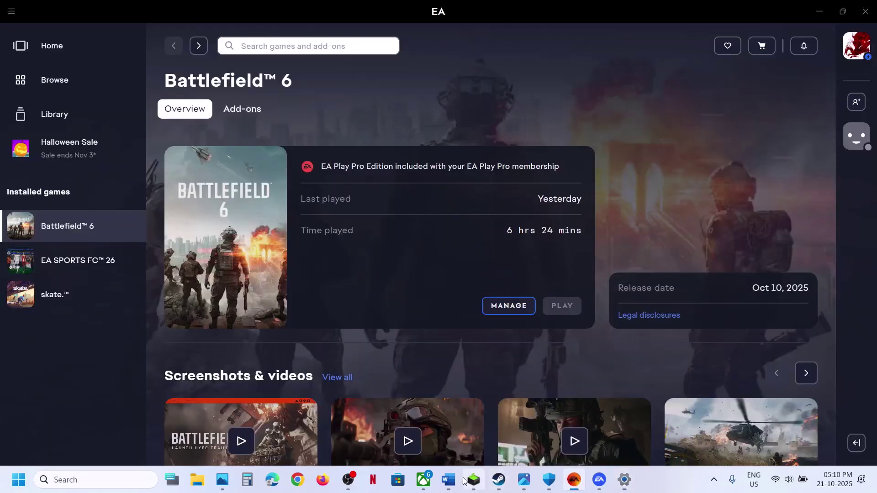
click(448, 480)
scroll(354, 301, down, 5)
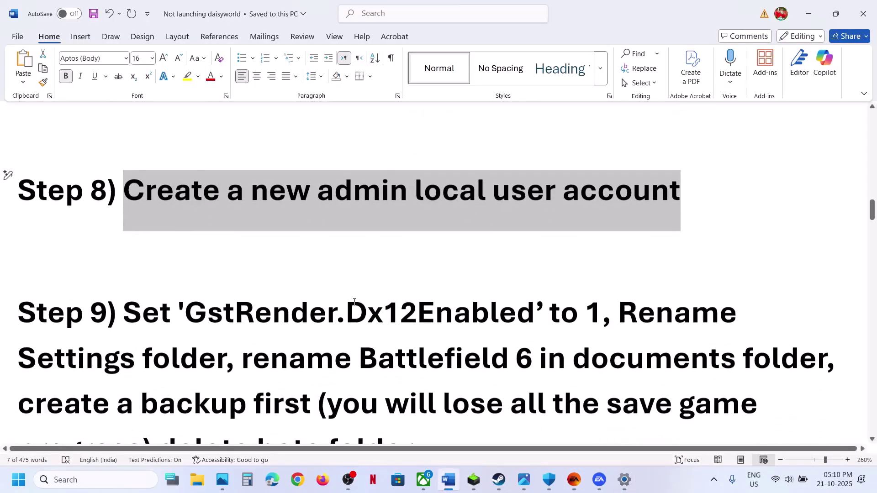
scroll(354, 302, down, 3)
drag(205, 195, 546, 201)
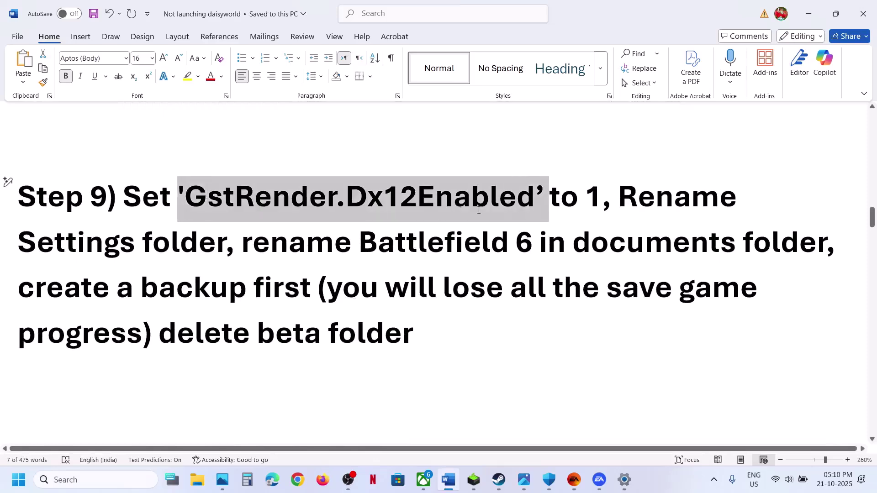
click(200, 490)
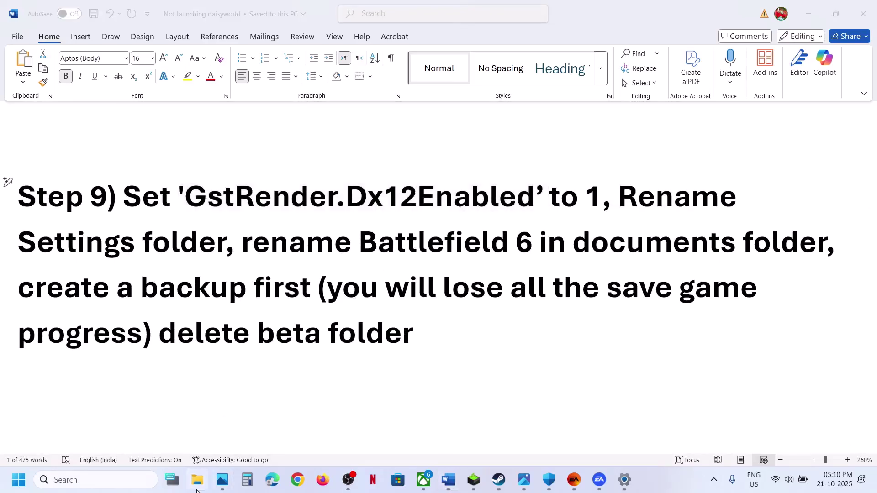
Go to Documents > Battlefield 6 > settings and choose Open with for PROFSAVE_profile.
click(55, 184)
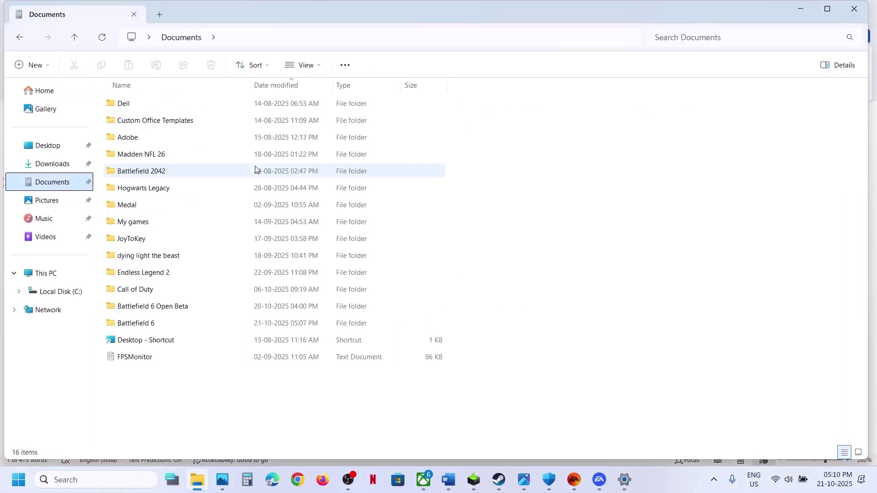
double_click(148, 324)
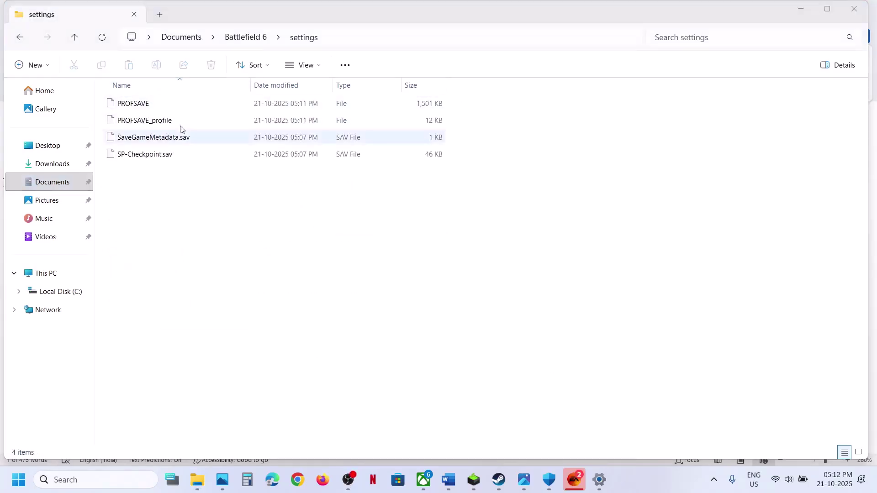
right_click(156, 121)
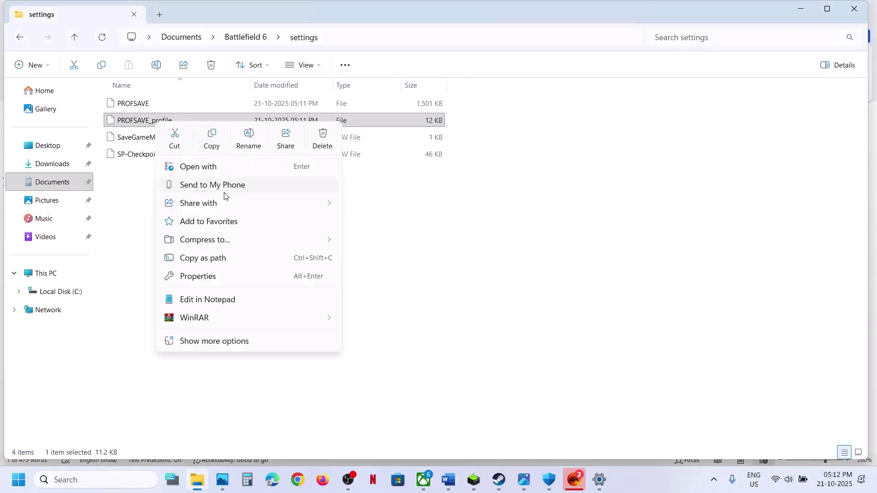
click(468, 184)
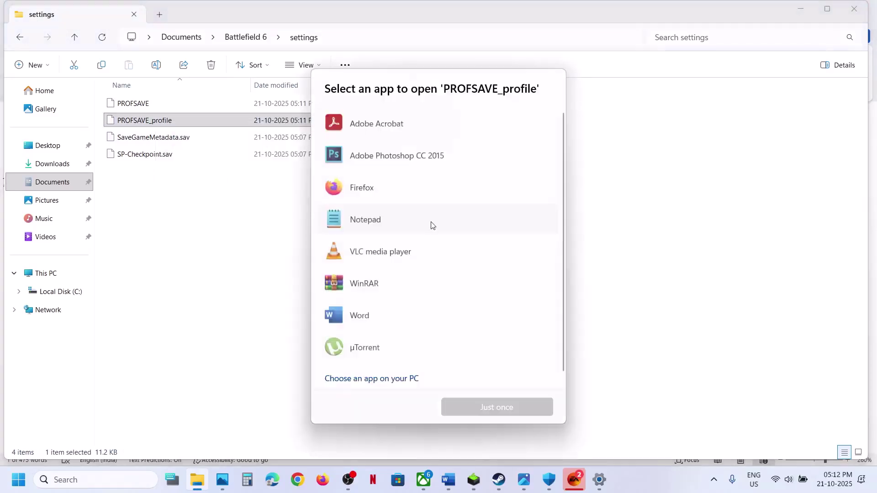
Open PROFSAVE_profile in Notepad, find dx12, and change GstRender.Dx12Enabled from 0 to 1.
double_click(365, 224)
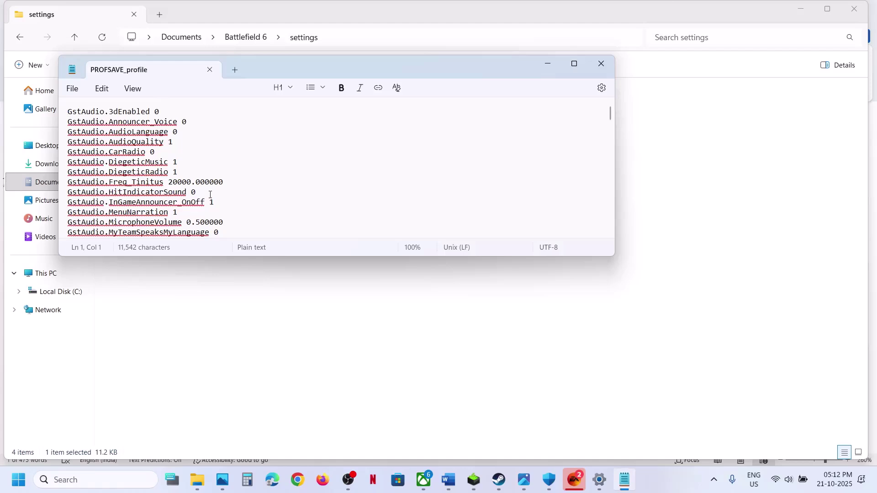
scroll(210, 194, down, 3)
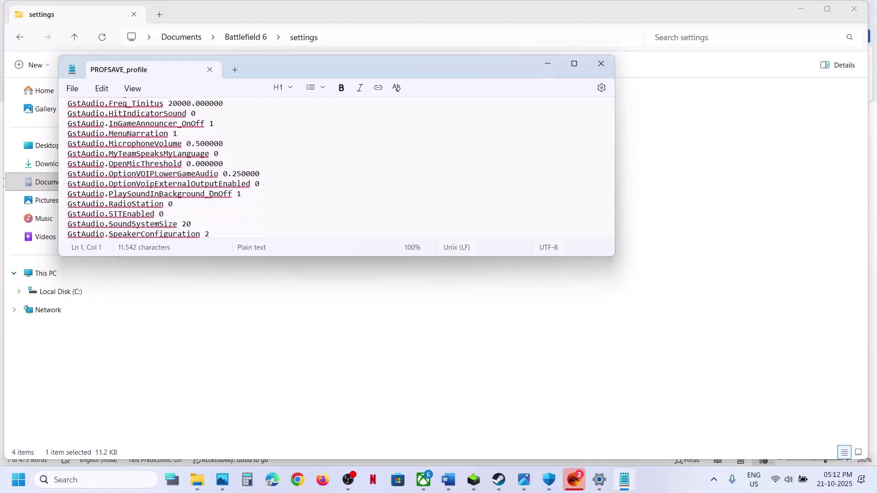
key(ctrl+f)
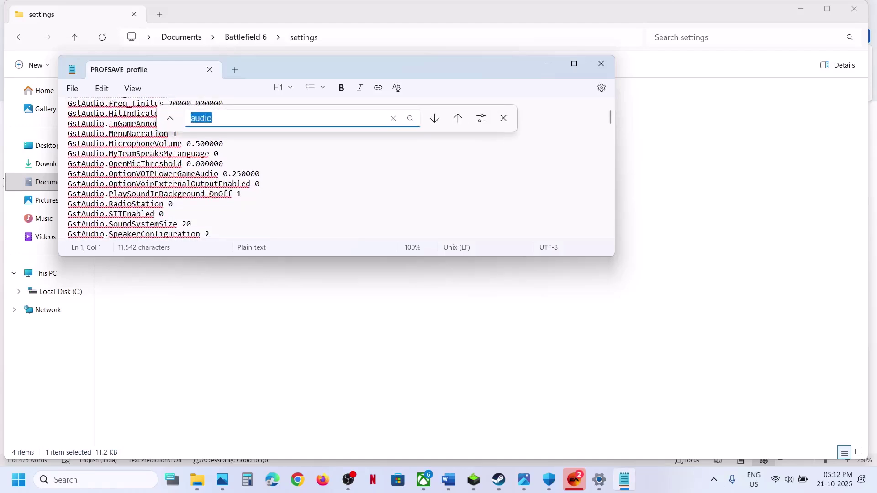
text(dx12)
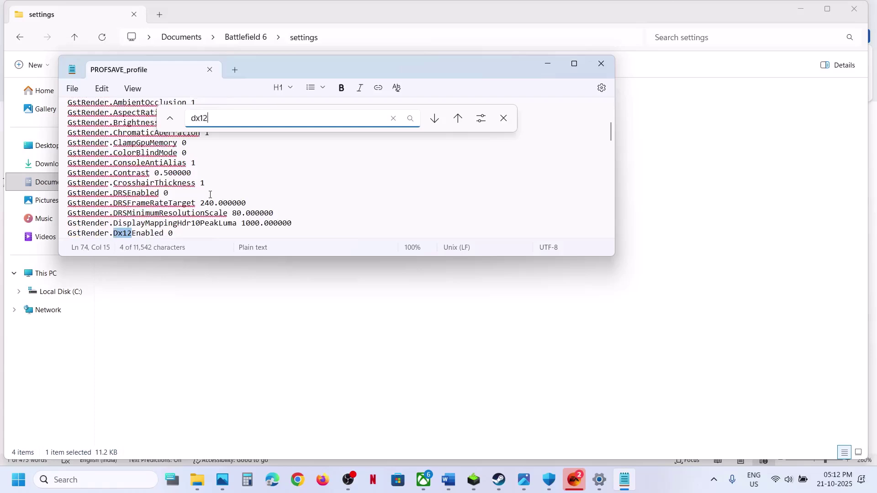
scroll(87, 206, down, 1)
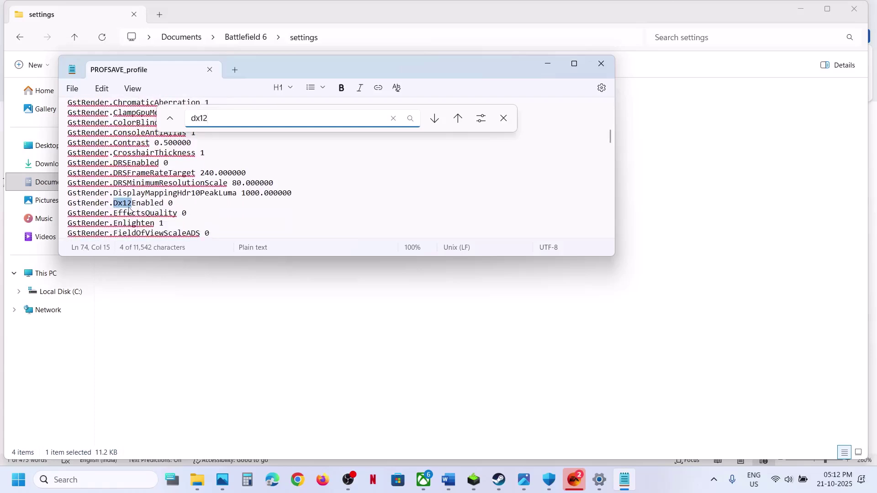
click(176, 203)
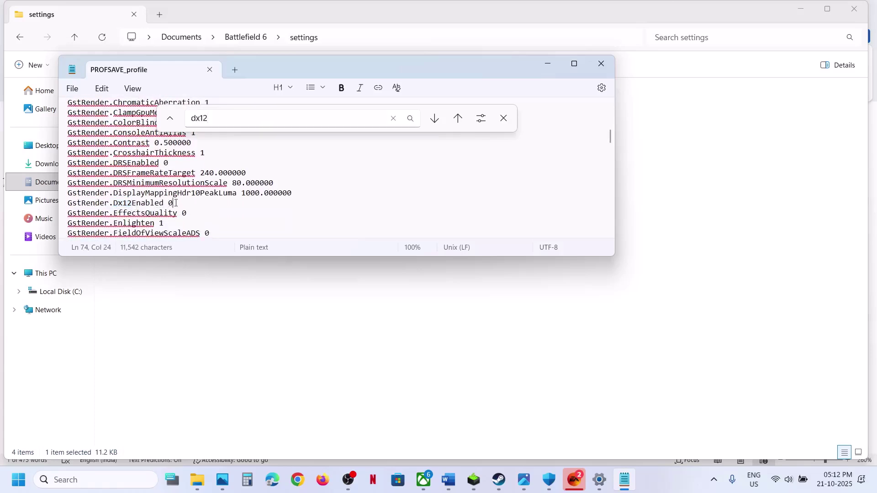
key(BackSpace)
text(1)
Save PROFSAVE_profile and close Notepad.
click(68, 88)
click(101, 202)
click(601, 67)
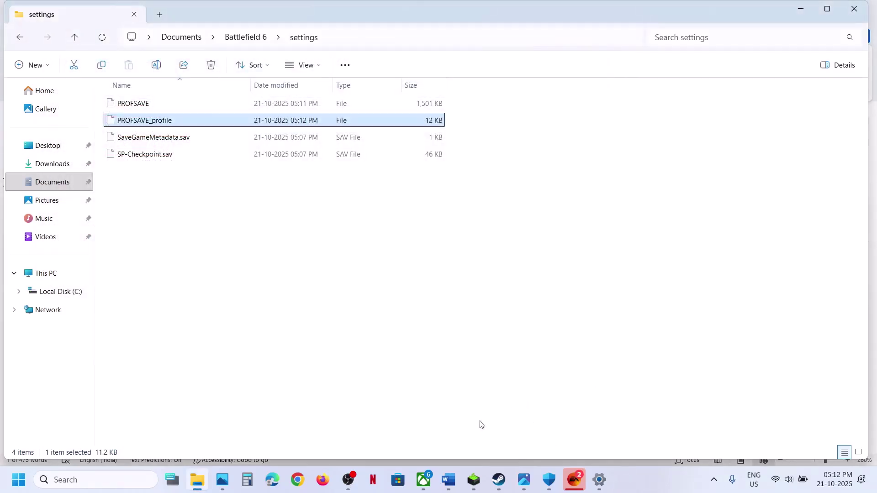
click(449, 478)
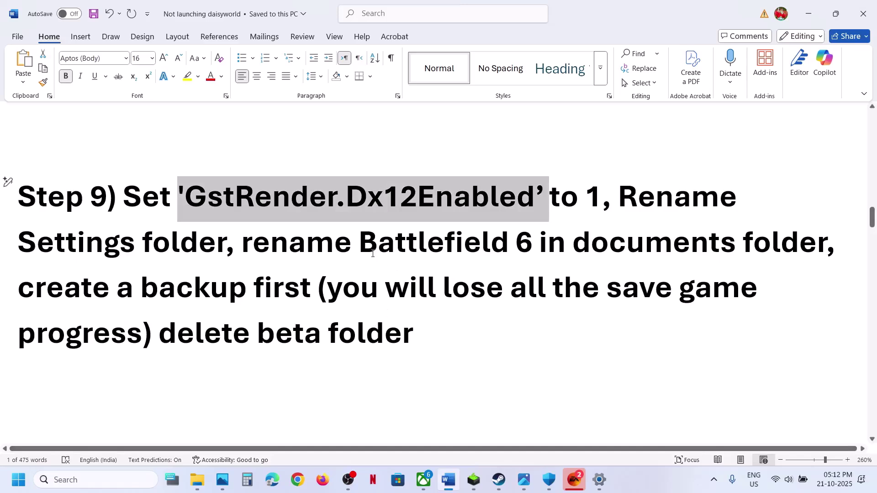
drag(369, 245, 592, 249)
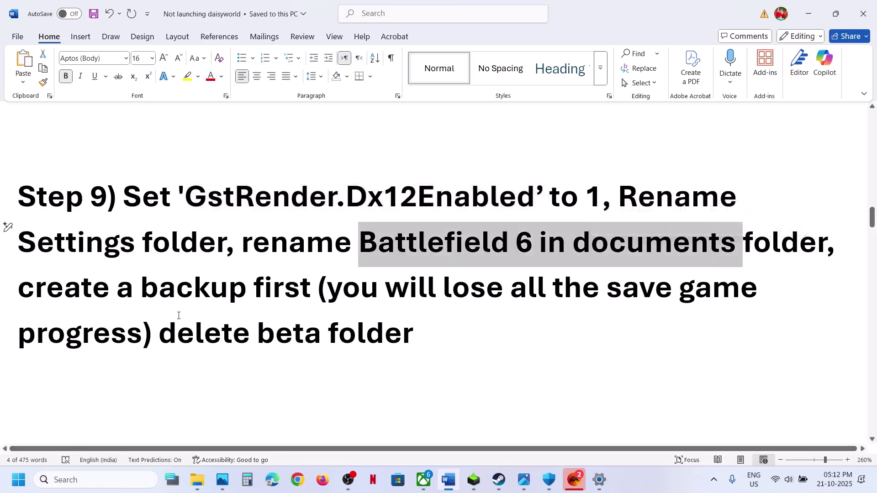
drag(122, 275, 413, 340)
click(809, 13)
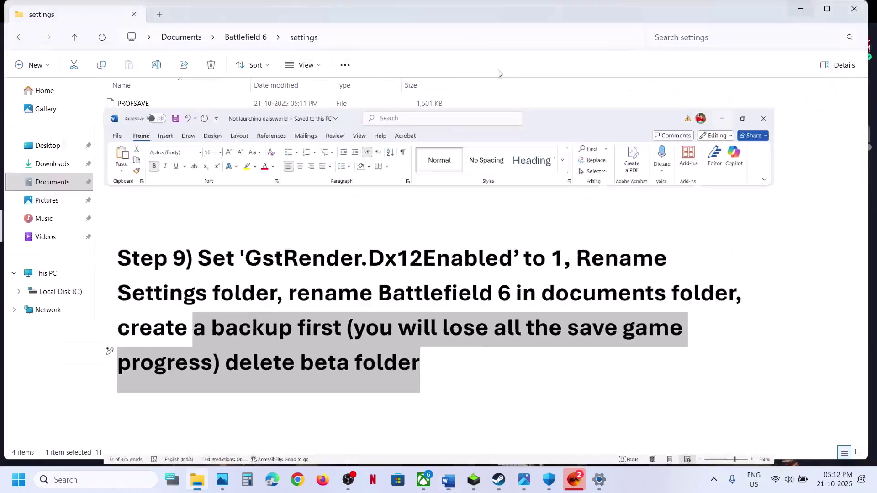
Delete the Battlefield 6 Open Beta folder from Documents.
click(75, 39)
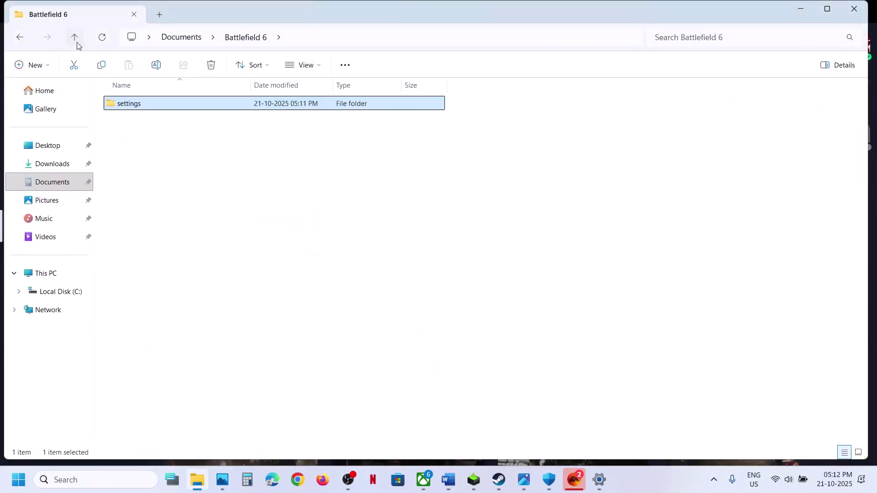
click(75, 40)
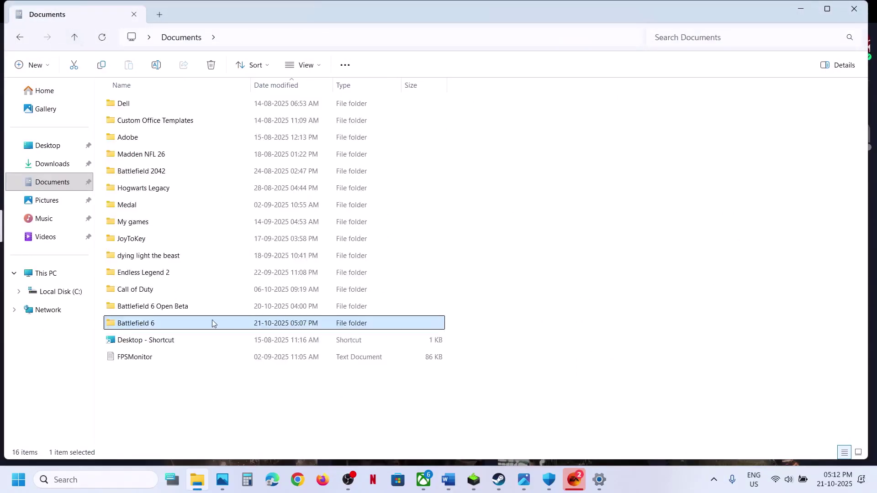
click(152, 311)
right_click(152, 311)
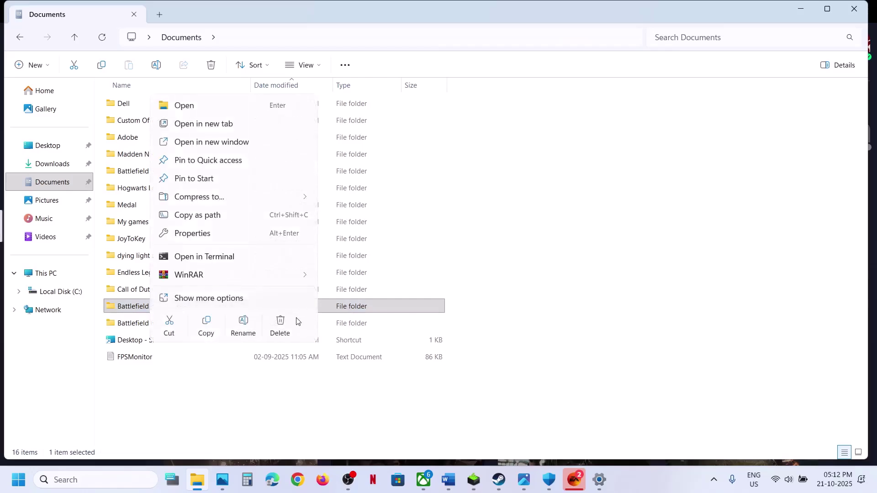
click(288, 327)
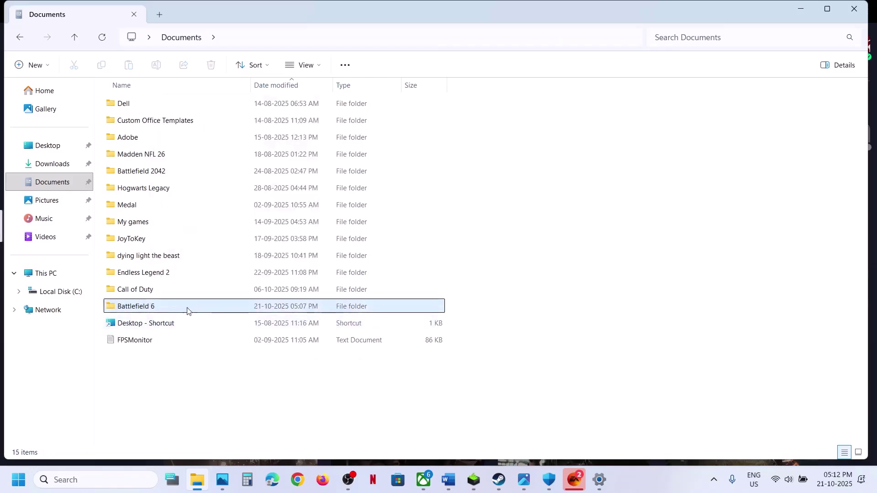
Copy the Battlefield 6 folder onto the desktop as a backup.
right_click(152, 310)
click(206, 322)
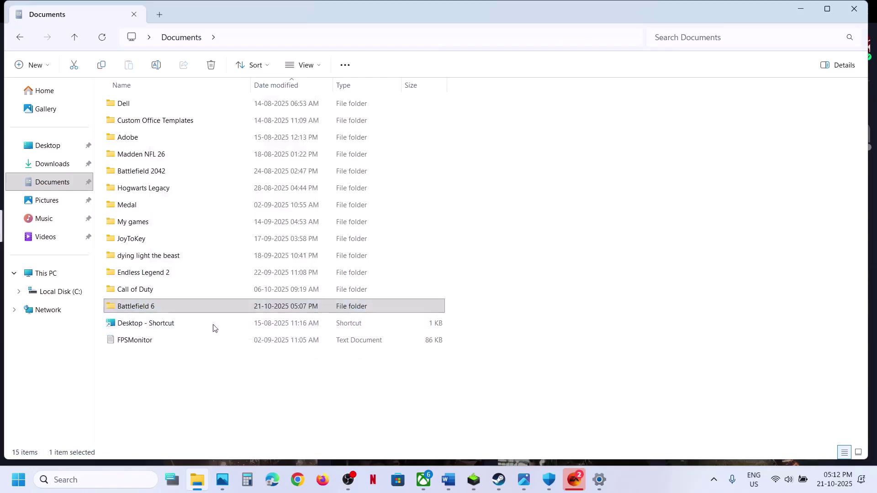
key(super+d)
key(ctrl+v)
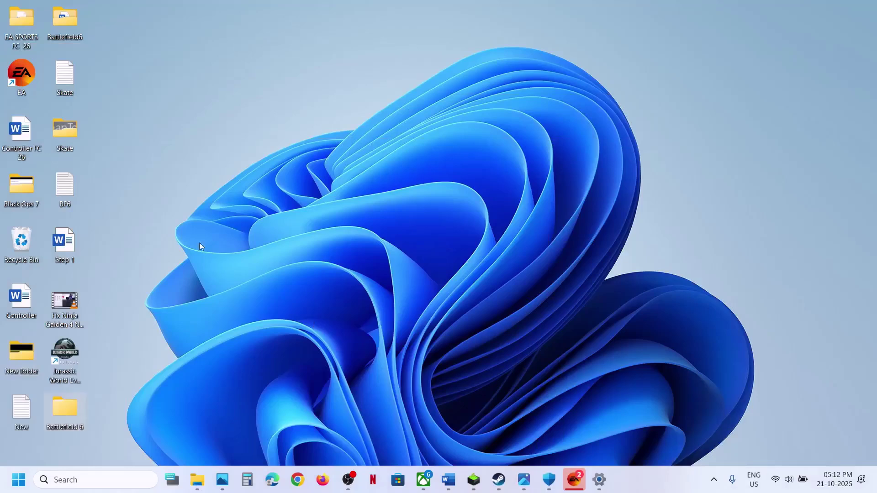
drag(66, 427, 412, 297)
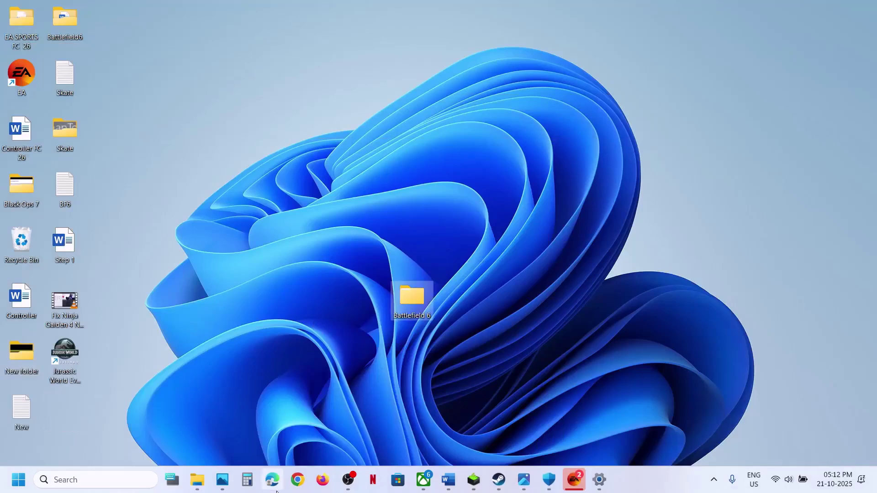
Rename the Documents Battlefield 6 folder to 'Battlefield 6.old'.
click(197, 481)
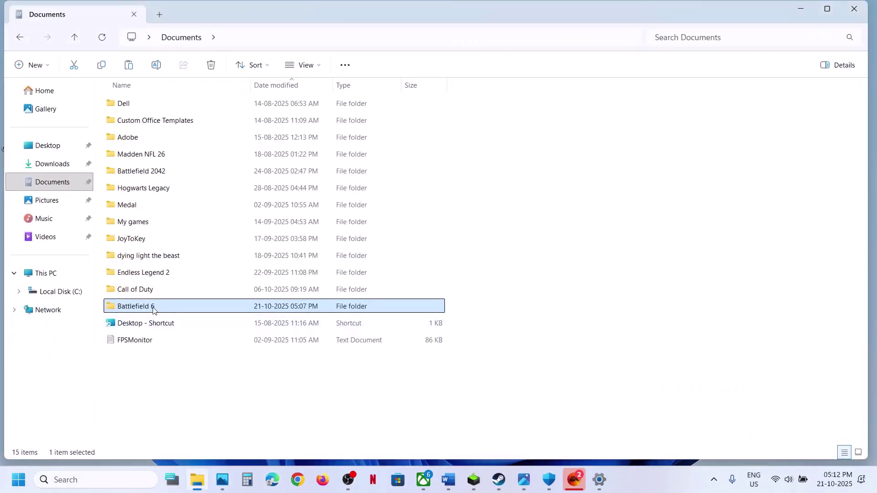
right_click(152, 307)
click(277, 324)
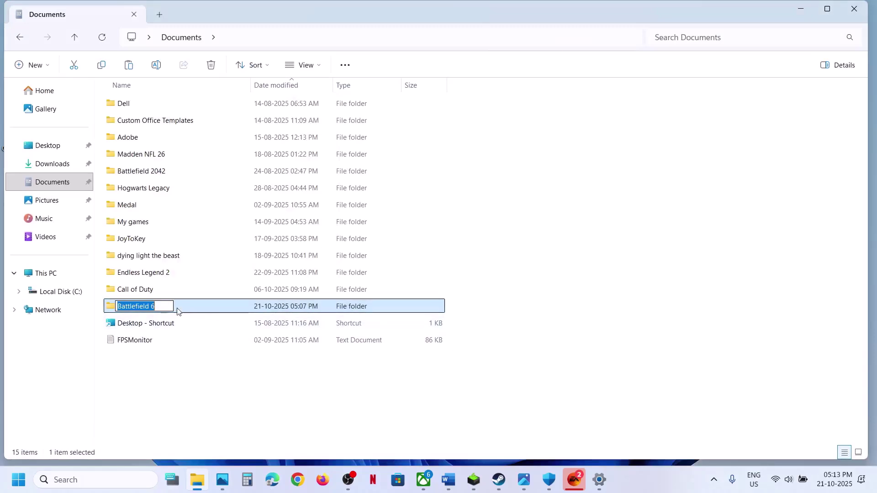
click(170, 306)
text(.old)
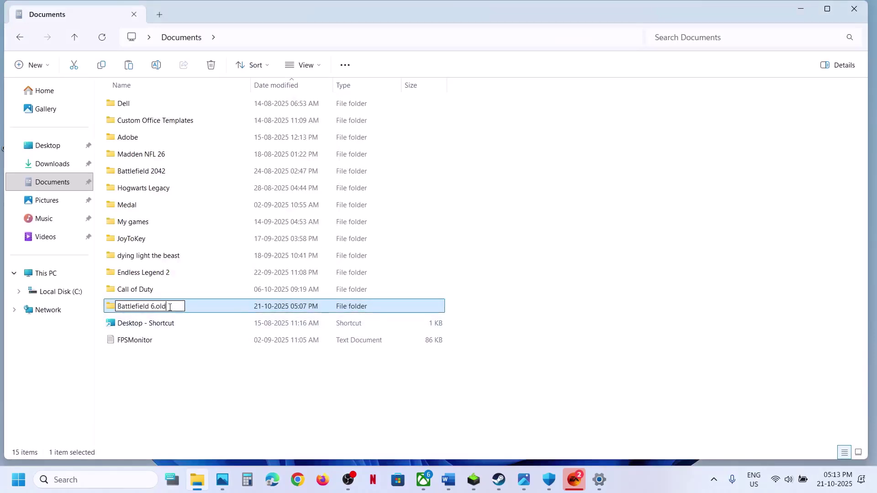
click(182, 415)
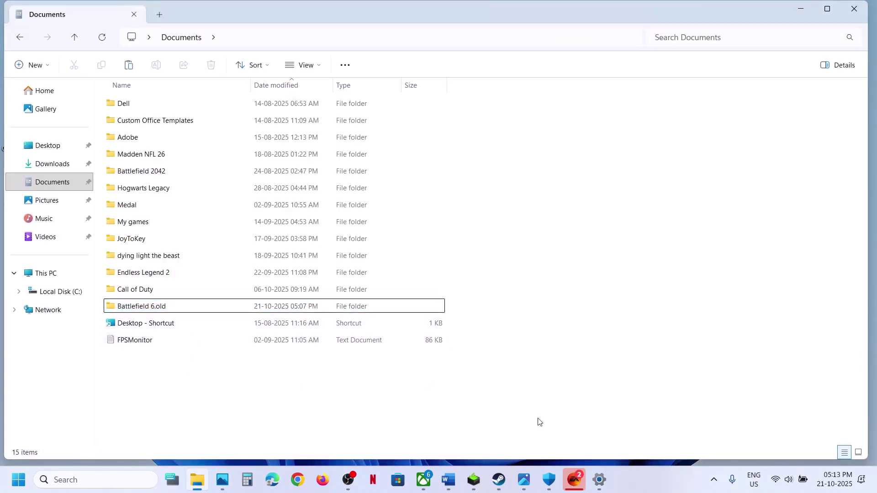
click(448, 479)
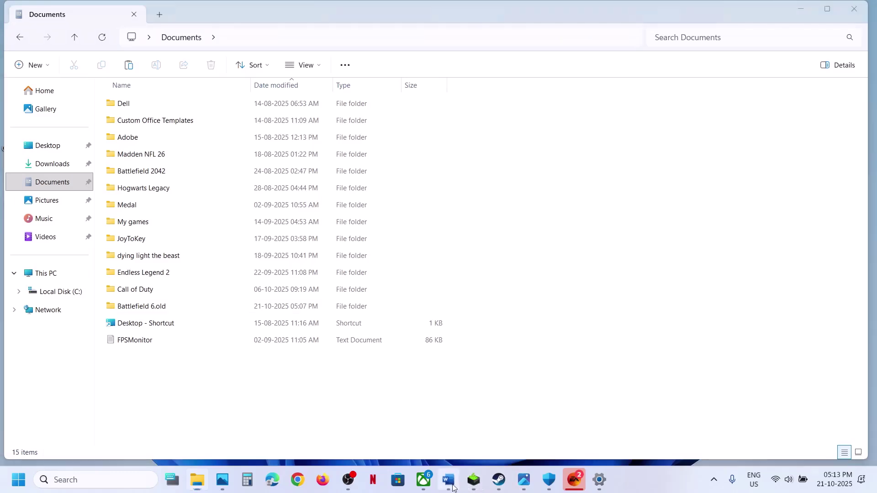
Delete '-dx12' from Battlefield 6's Steam Launch Options so the field is empty.
scroll(338, 306, down, 6)
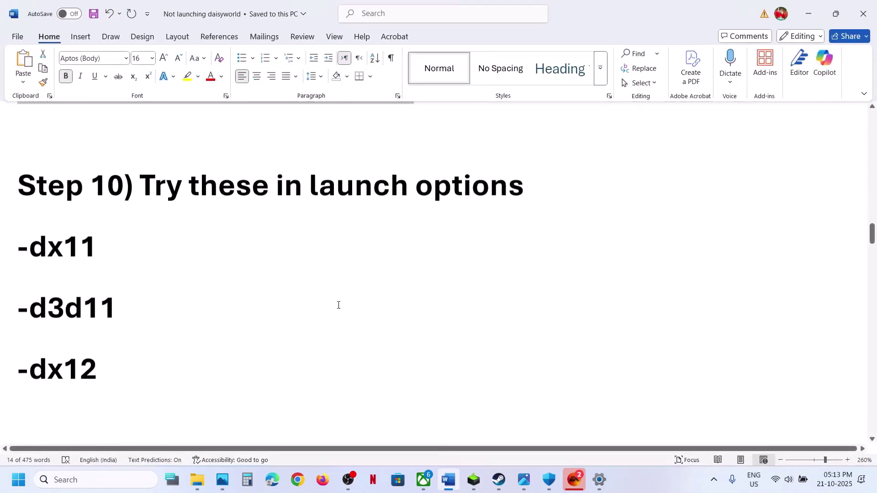
click(498, 480)
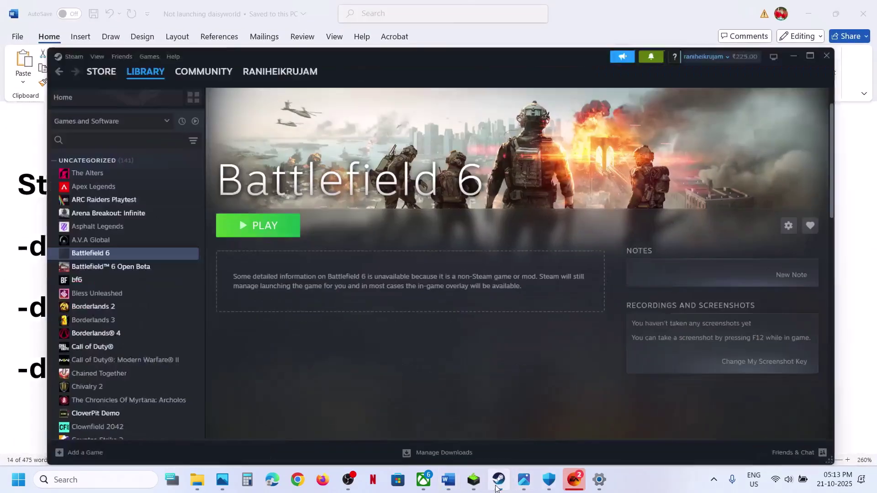
right_click(98, 230)
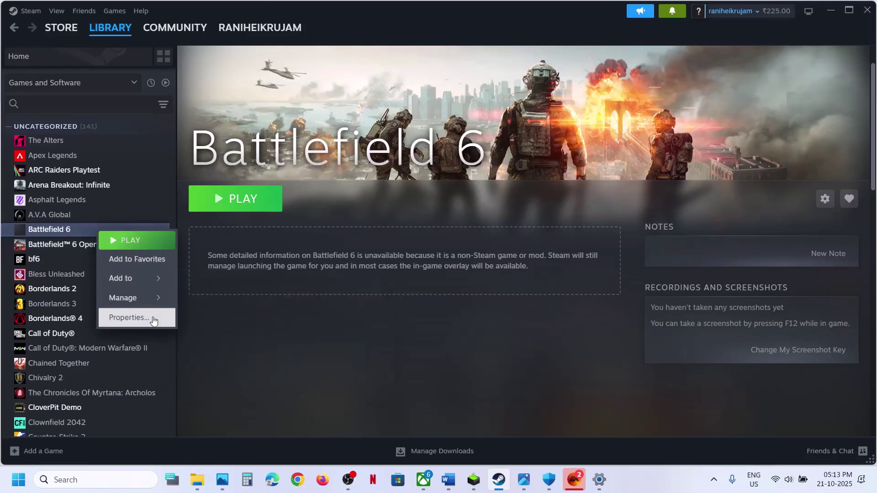
click(129, 315)
click(376, 308)
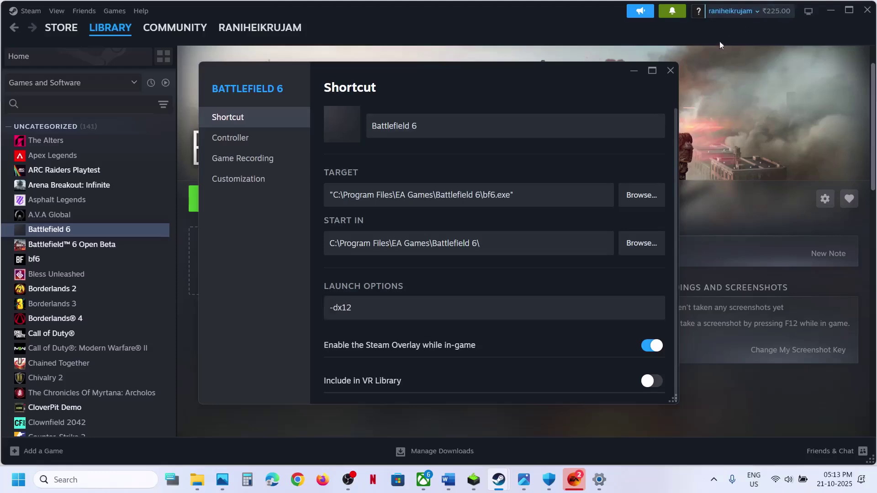
click(675, 68)
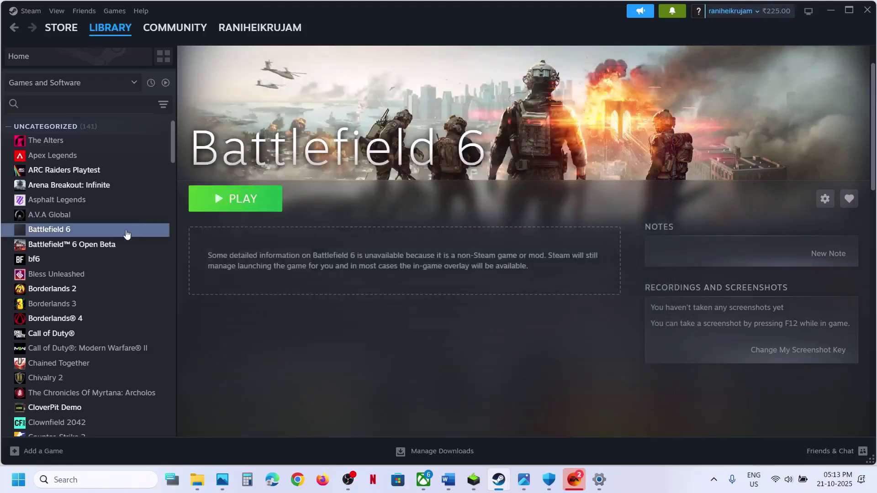
right_click(121, 235)
click(170, 318)
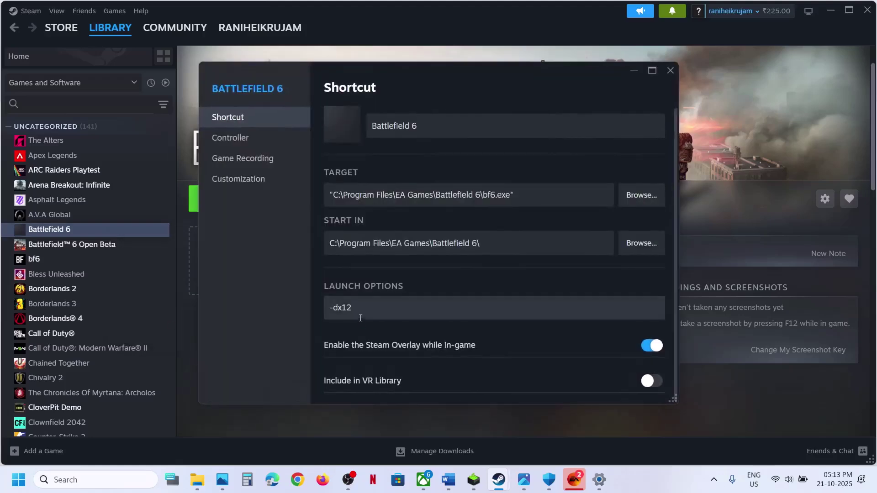
key(ctrl+a)
key(BackSpace)
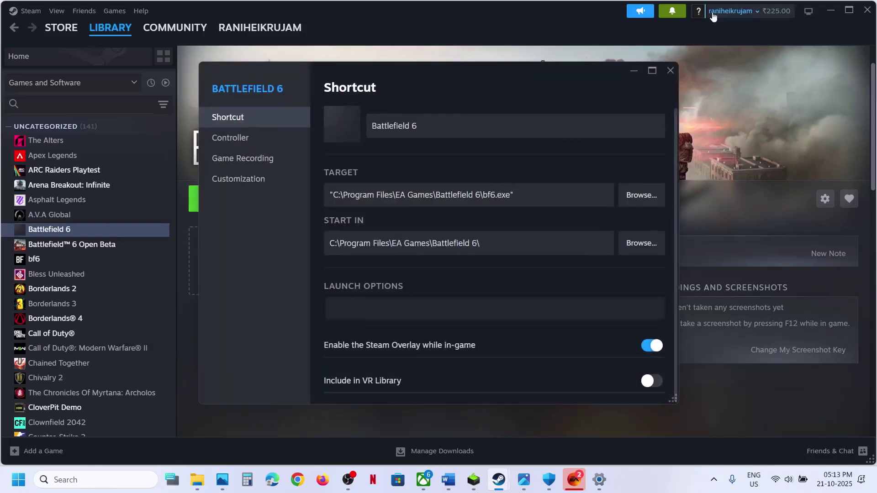
click(672, 70)
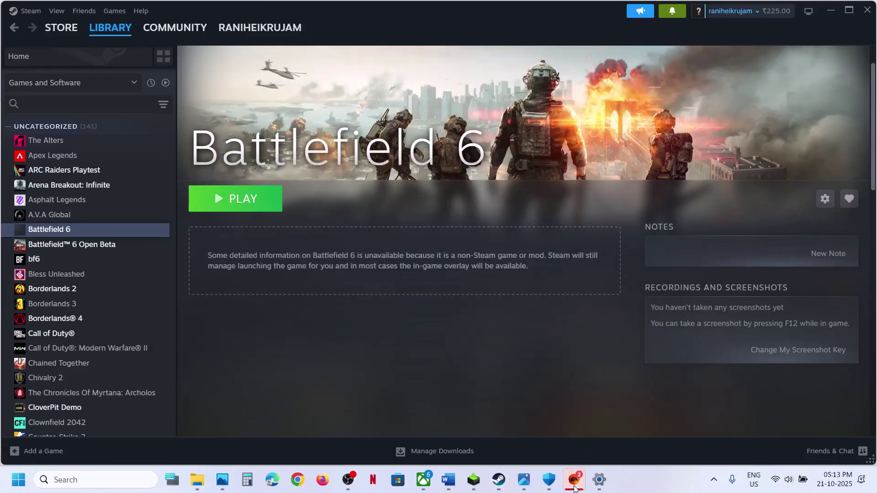
click(574, 479)
Set Battlefield 6's EA app launch option to -dx11 and save it.
click(516, 313)
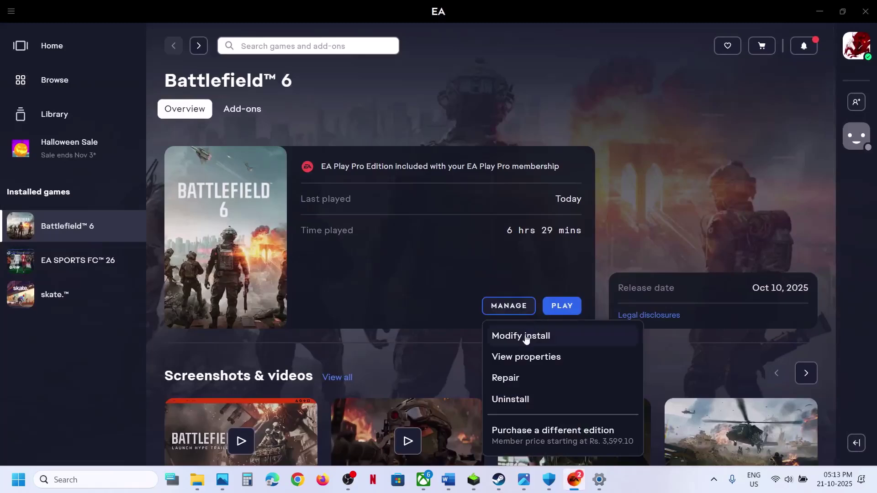
click(512, 362)
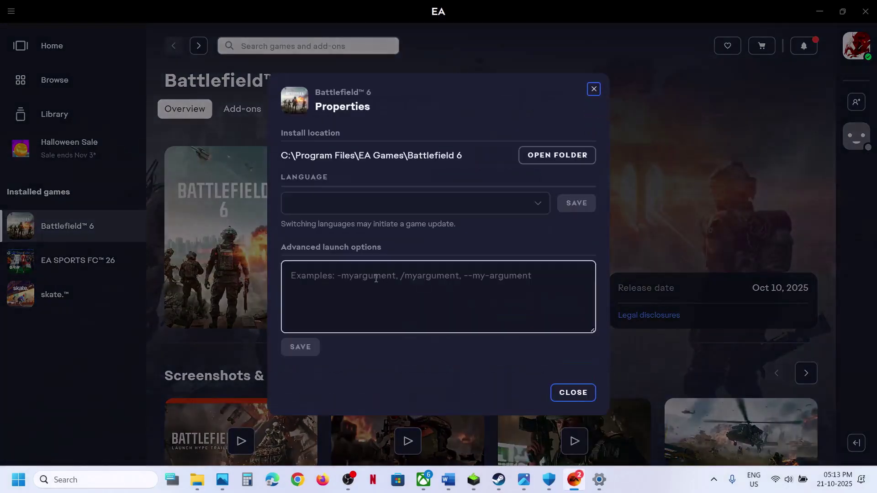
text(-dx11)
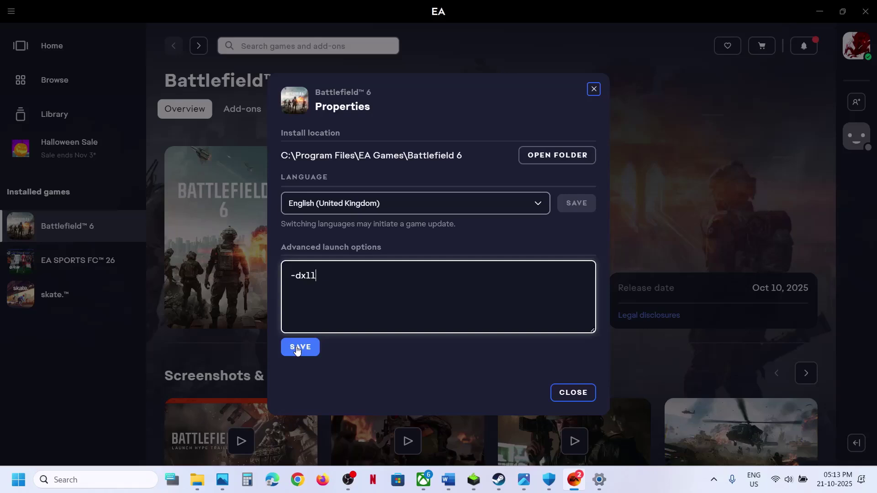
click(300, 347)
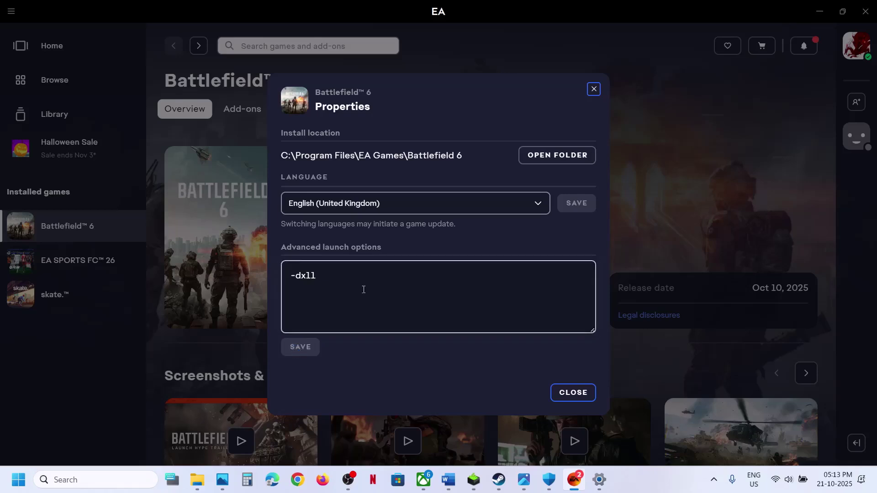
Change the launch option from -dx11 to -dx12 and save.
click(346, 277)
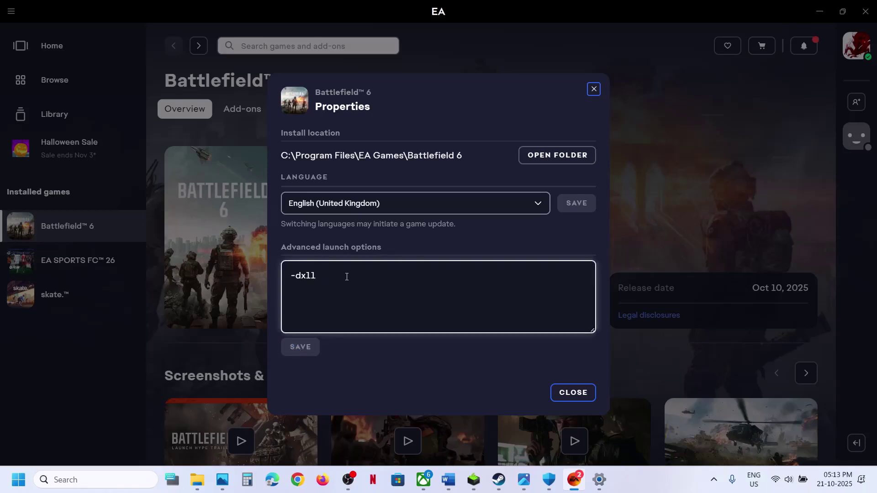
key(BackSpace)
text(2)
click(292, 348)
Clear the launch options, save them empty and close the properties.
click(337, 276)
key(ctrl+a)
key(BackSpace)
click(284, 347)
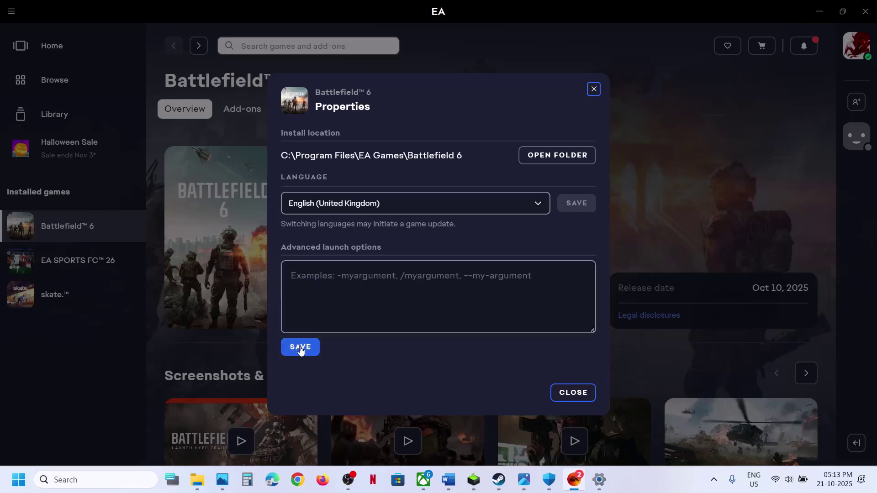
click(563, 391)
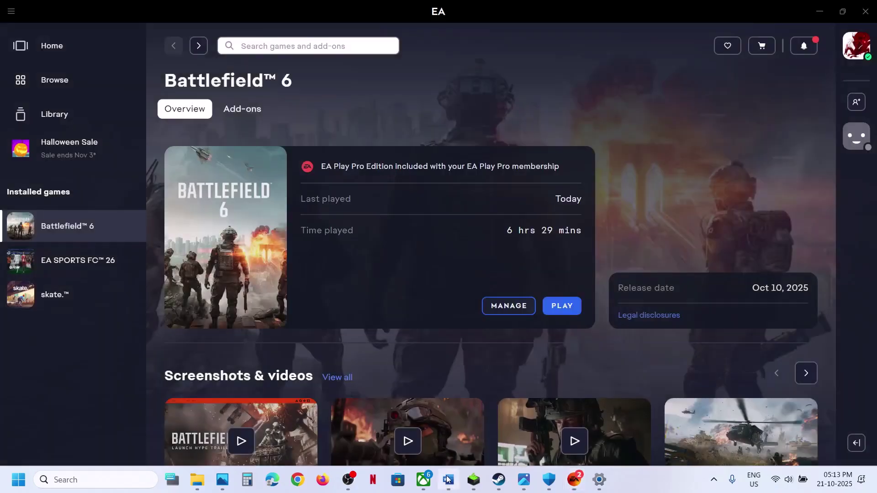
click(449, 477)
Launch NVIDIA Control Panel from the desktop's Show more options list.
scroll(337, 320, down, 5)
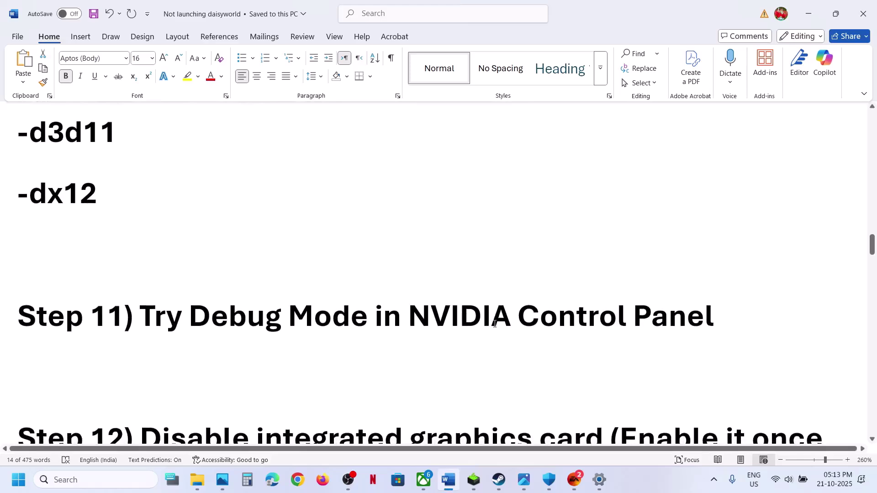
key(super+d)
right_click(431, 249)
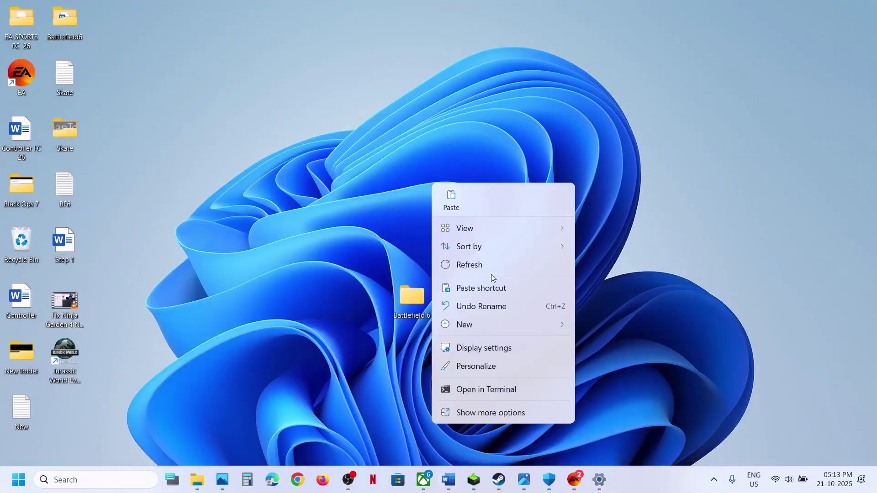
click(475, 410)
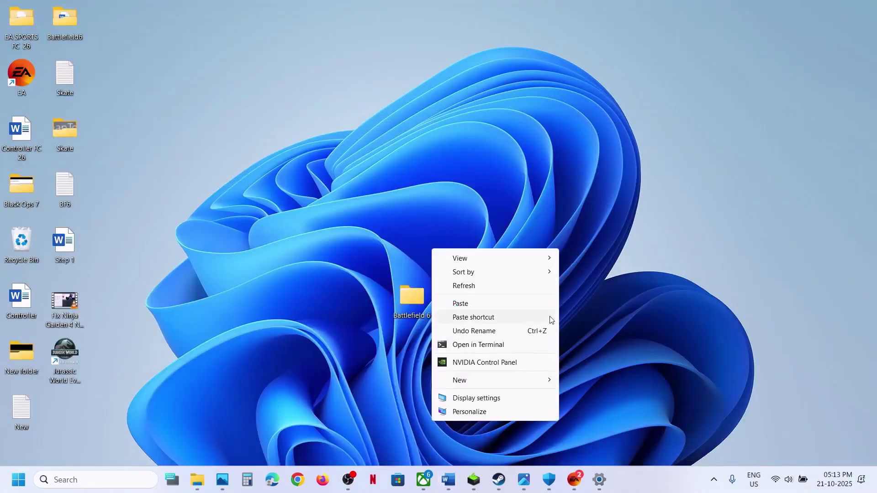
click(473, 363)
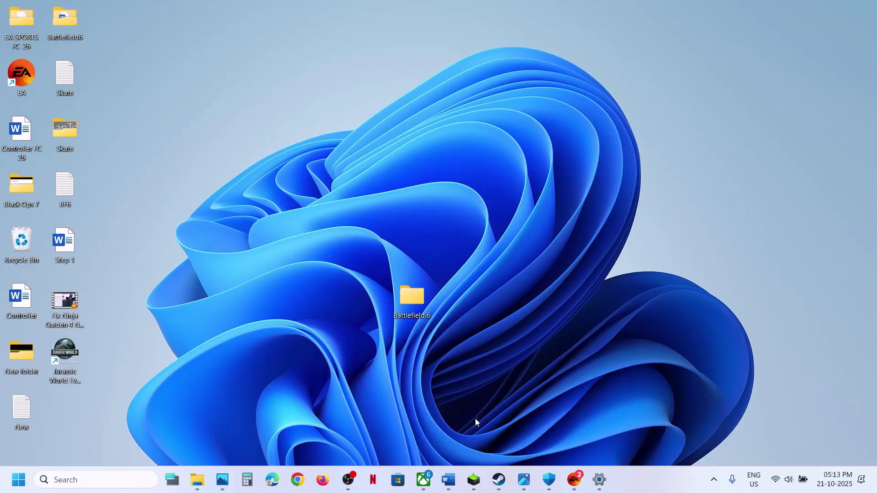
click(574, 480)
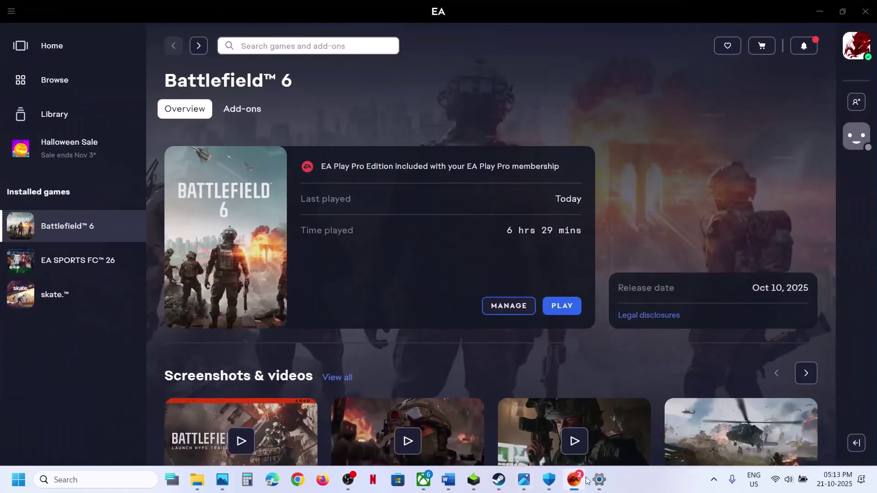
click(449, 481)
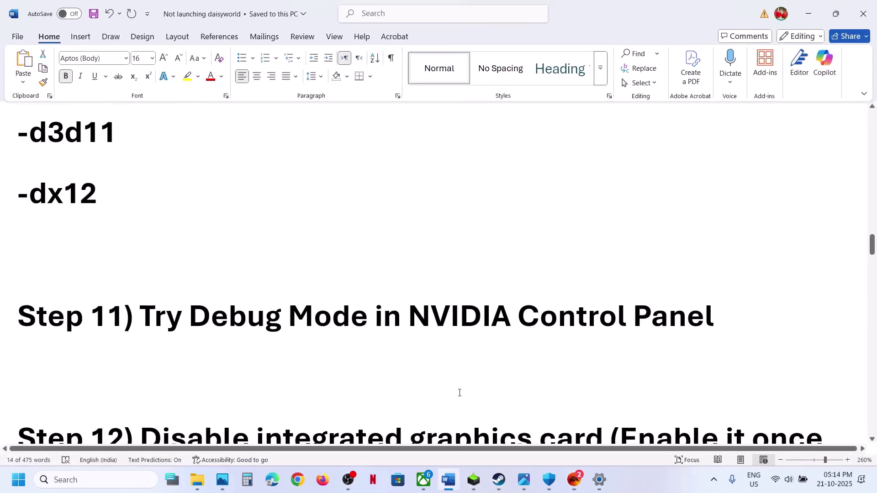
key(alt+Tab)
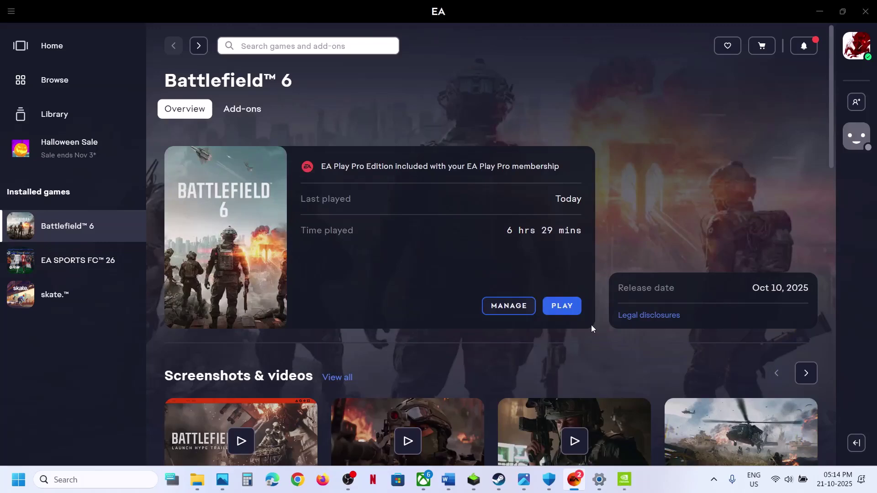
Check Debug Mode in NVIDIA Control Panel's Help menu, then close the panel.
click(622, 483)
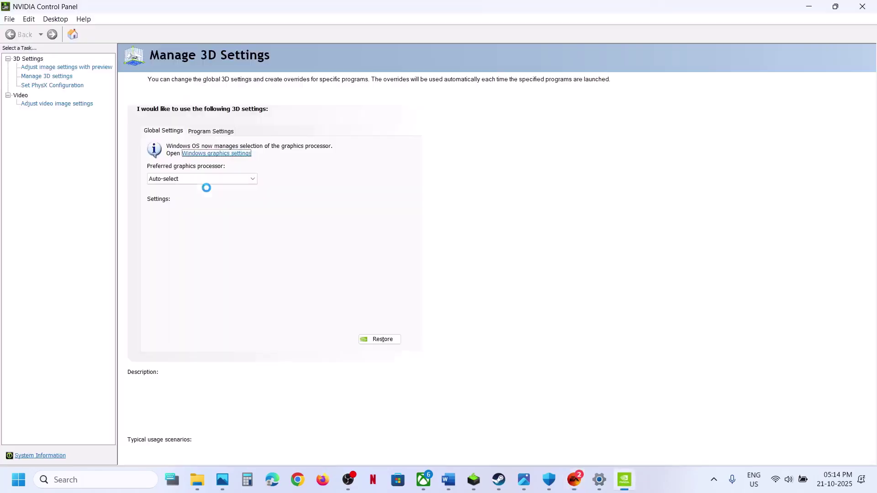
click(126, 20)
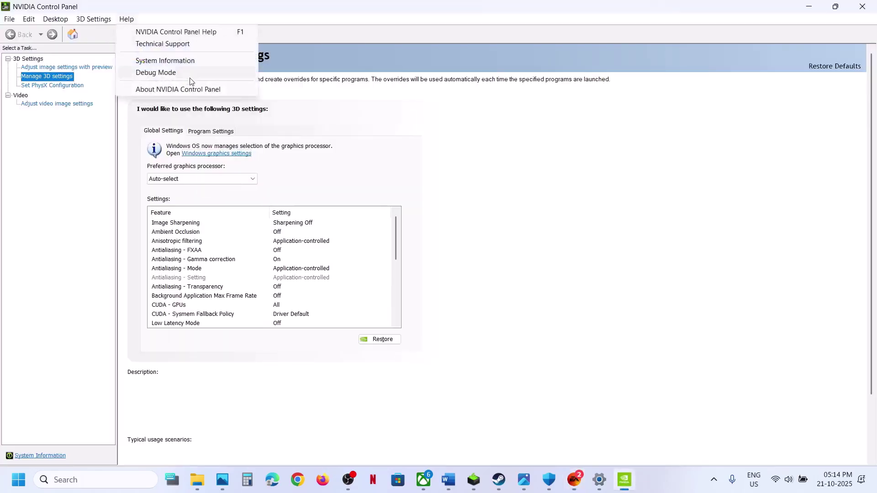
click(156, 76)
click(130, 20)
click(461, 188)
click(863, 7)
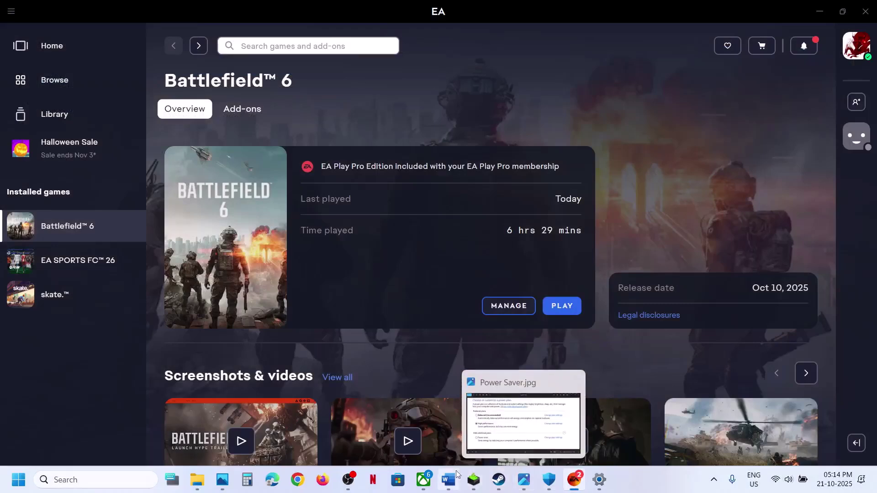
Scroll the notes to Step 12 on the integrated graphics card and launch Device Manager.
click(423, 402)
scroll(422, 362, down, 3)
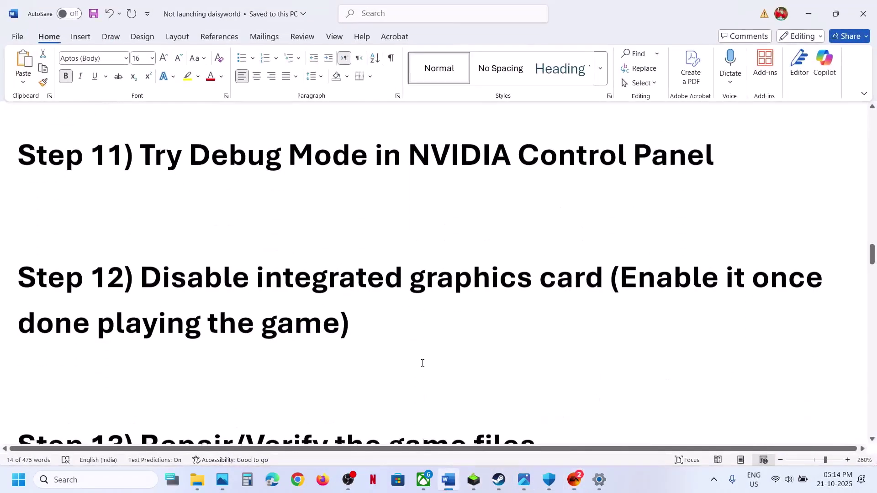
right_click(18, 480)
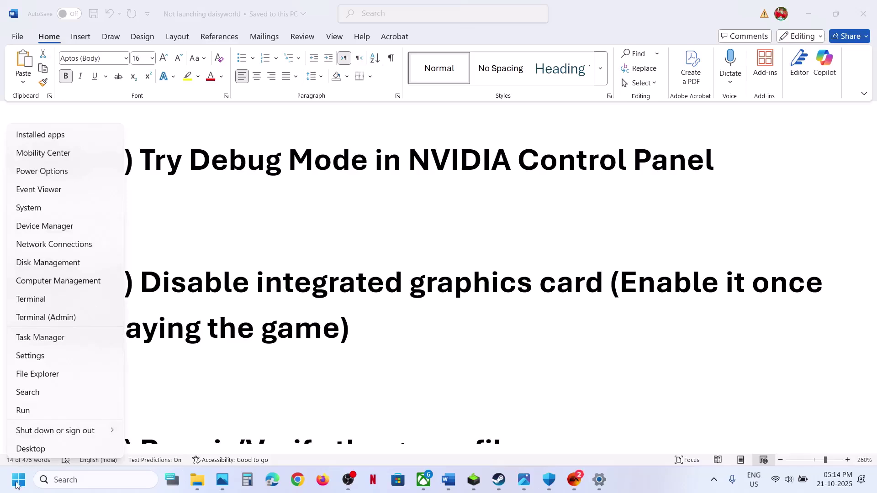
click(53, 227)
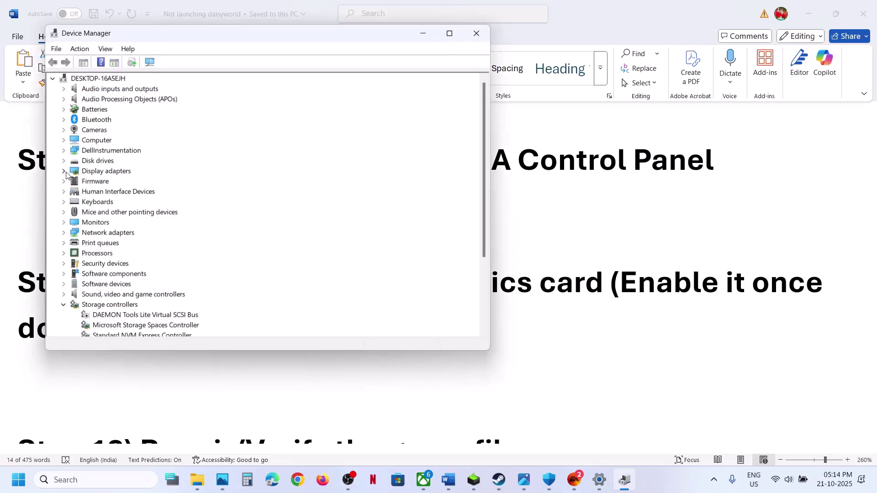
Expand Display adapters, show Intel(R) Iris(R) Xe Graphics' Disable device option, then close Device Manager.
click(64, 172)
click(136, 183)
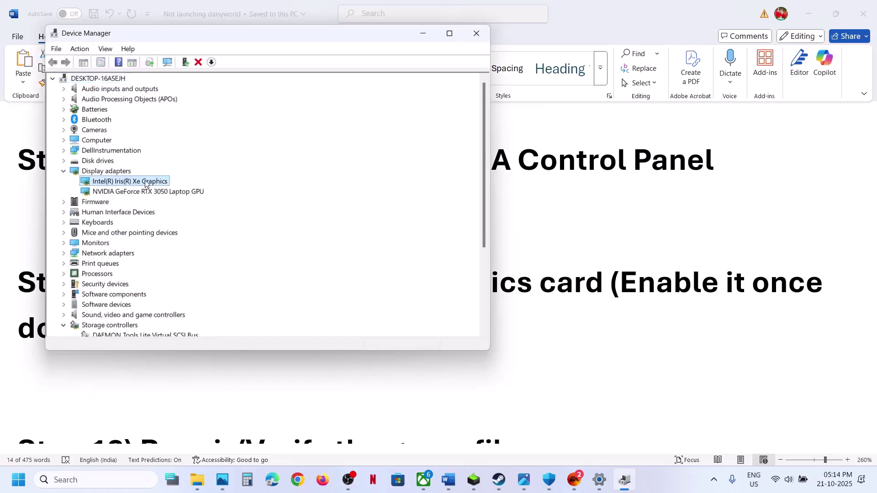
right_click(145, 184)
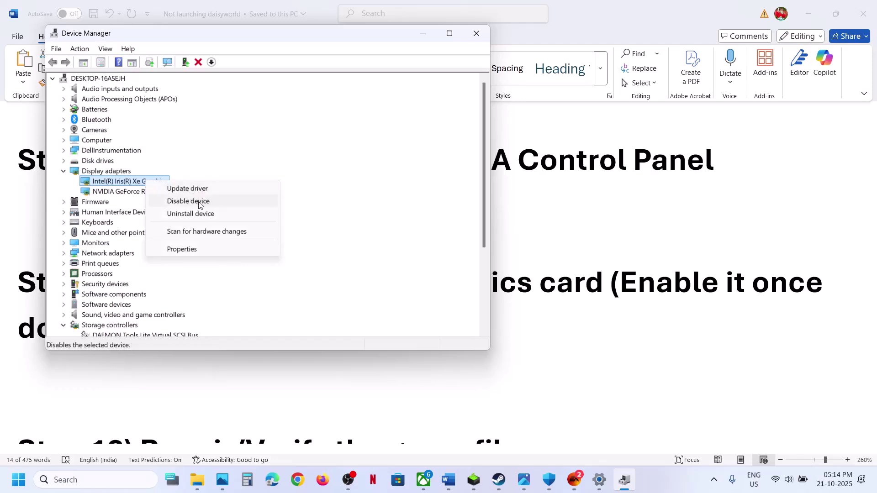
click(476, 37)
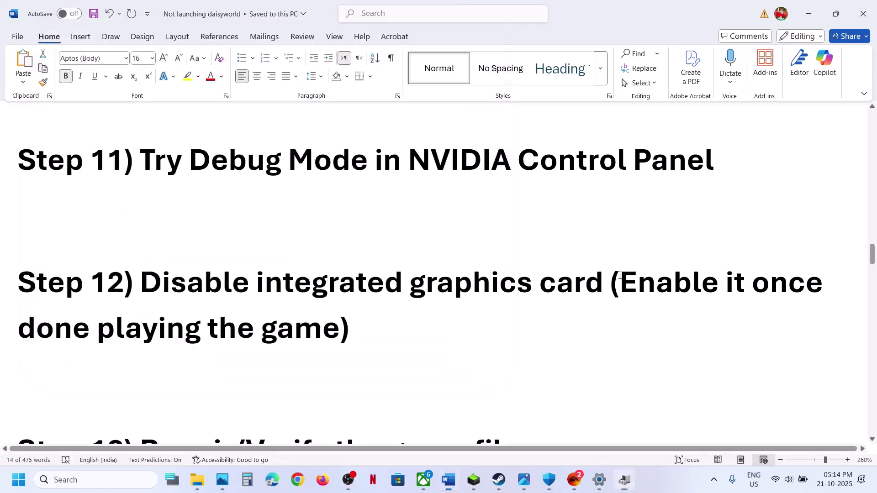
Select the Step 12 re-enabling text and show the Intel Iris Xe adapter's Disable device option.
click(572, 482)
click(572, 482)
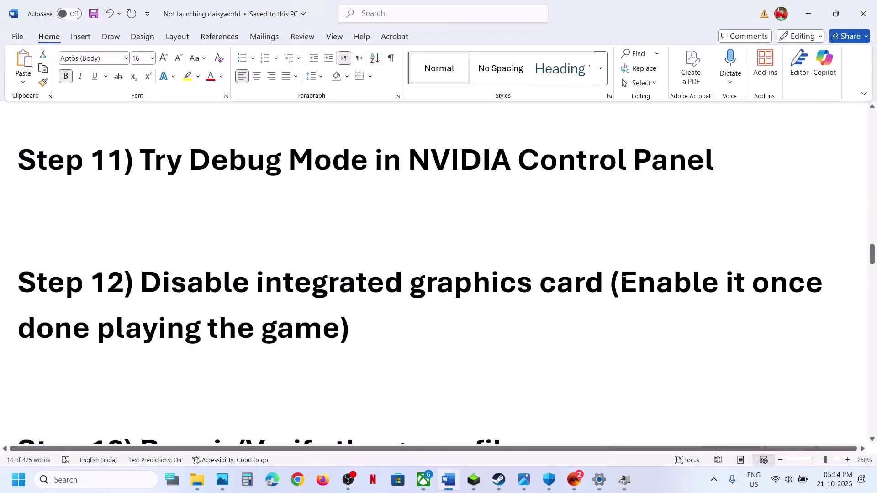
drag(624, 280, 340, 329)
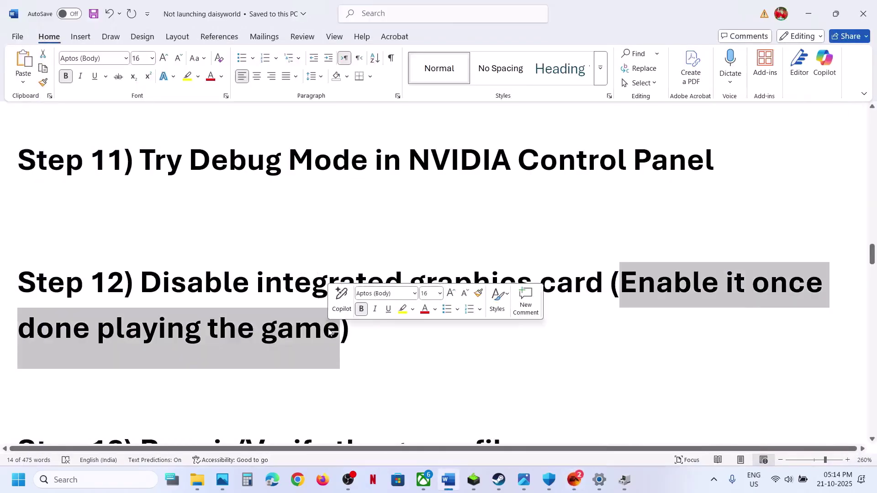
click(632, 476)
right_click(136, 185)
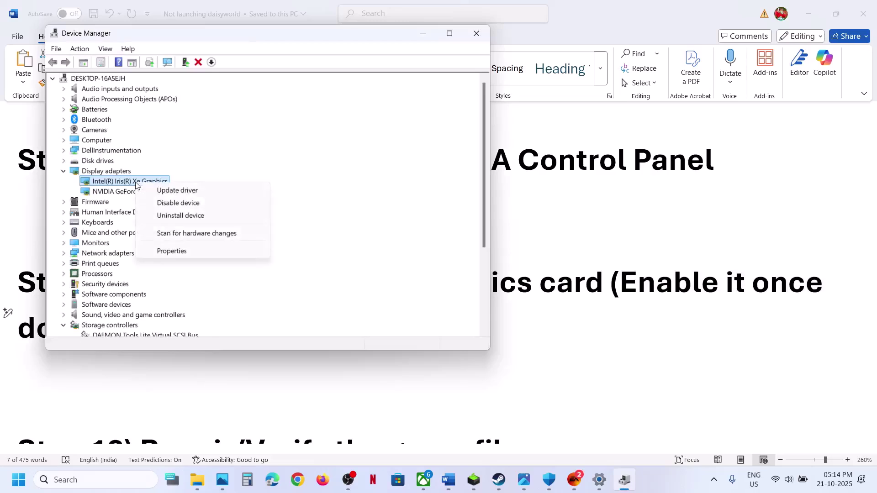
click(573, 226)
click(572, 222)
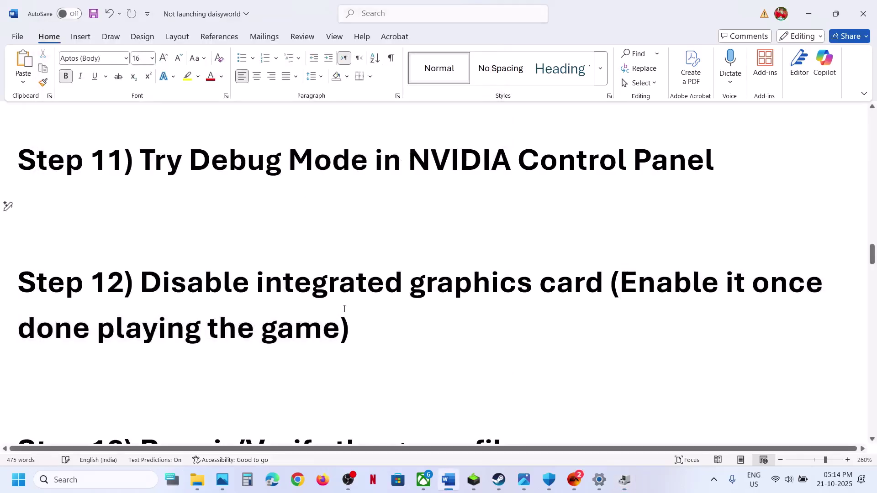
Scroll the notes to Step 13 and open Battlefield 6's Manage options in the EA app.
scroll(571, 192, down, 3)
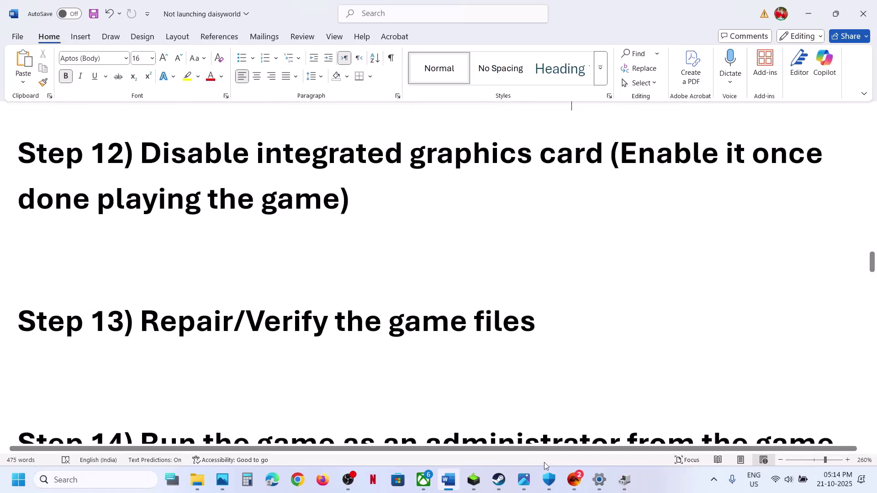
click(574, 479)
click(490, 312)
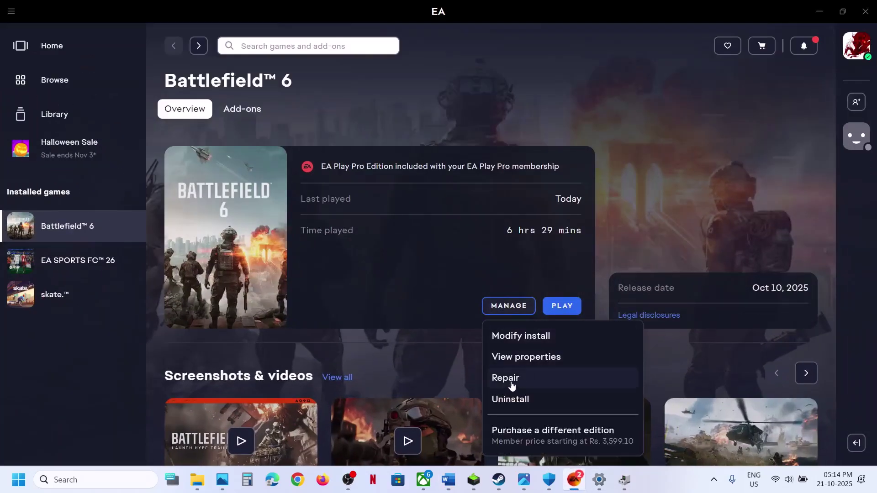
click(499, 480)
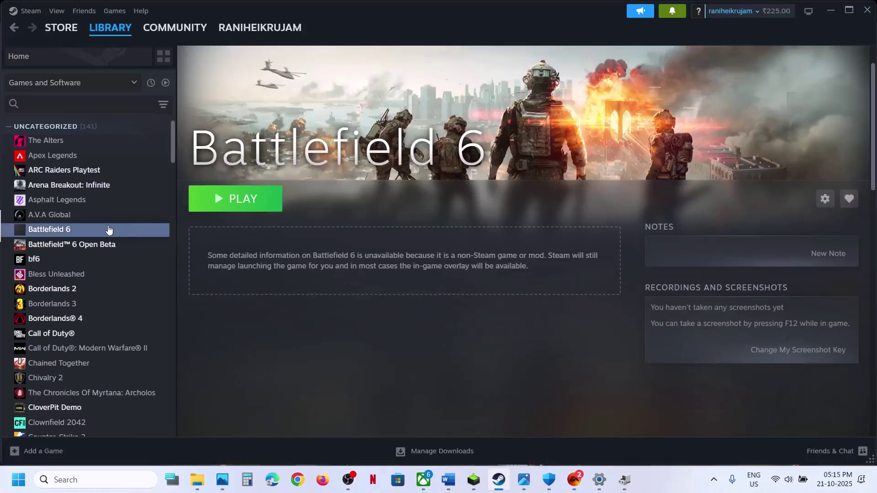
Review the Installed Files settings in Battlefield 6 Open Beta's Steam properties.
right_click(63, 243)
click(110, 343)
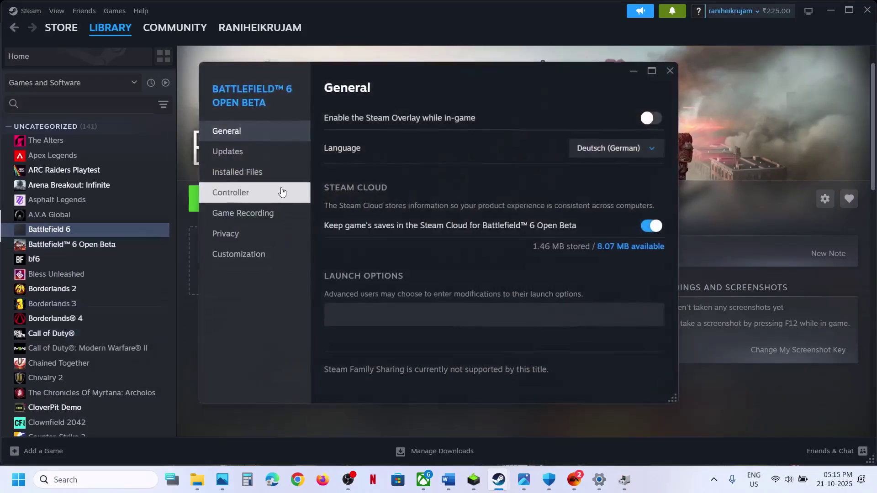
click(256, 176)
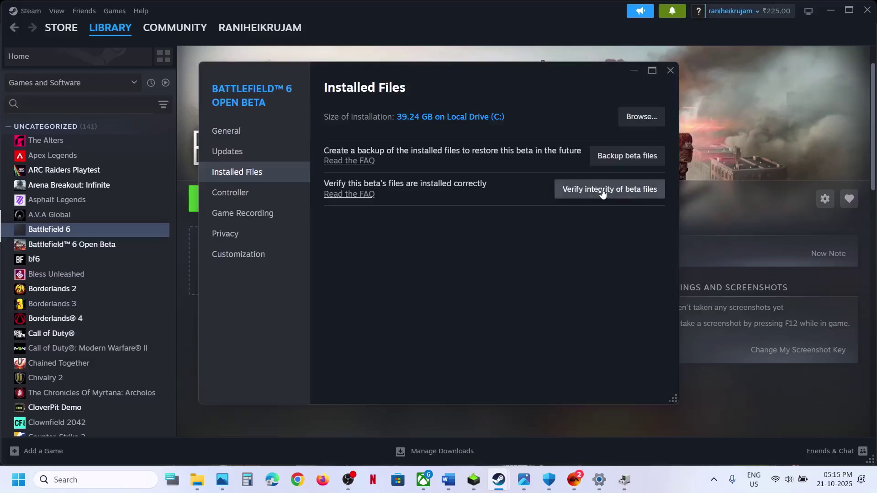
click(670, 71)
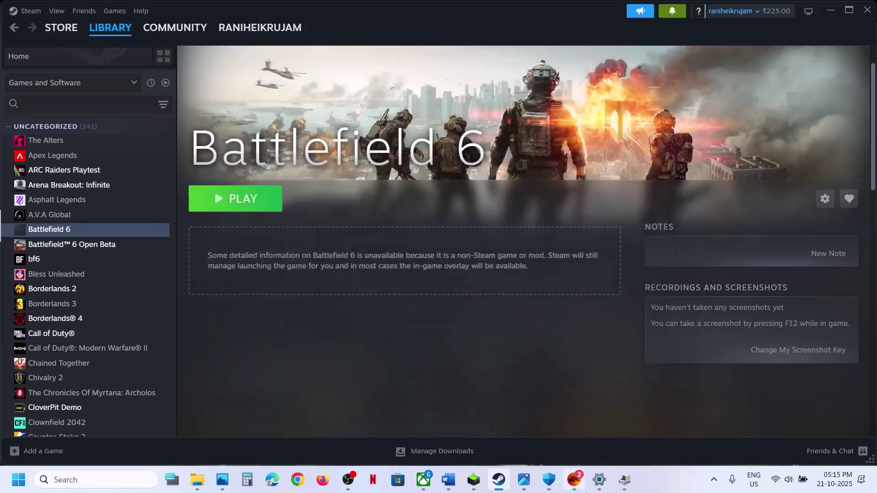
Scroll the notes to Step 14 and browse Battlefield 6's local files from Steam.
click(448, 479)
scroll(358, 318, down, 4)
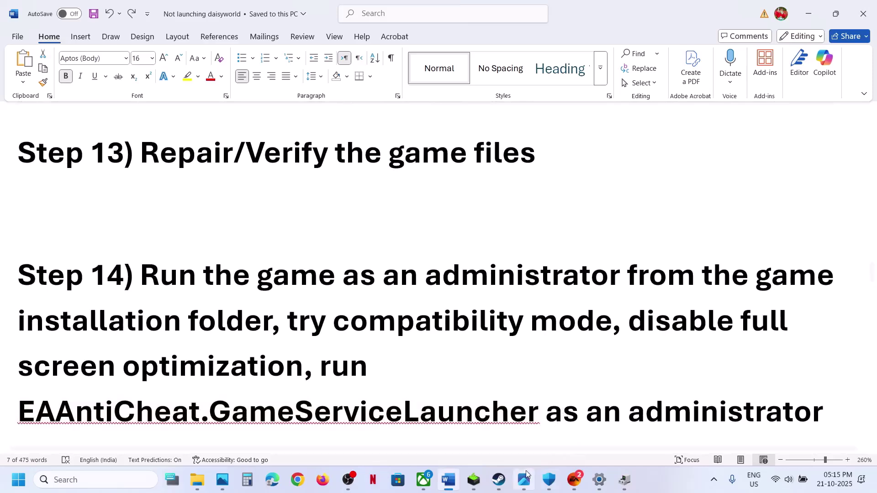
click(502, 485)
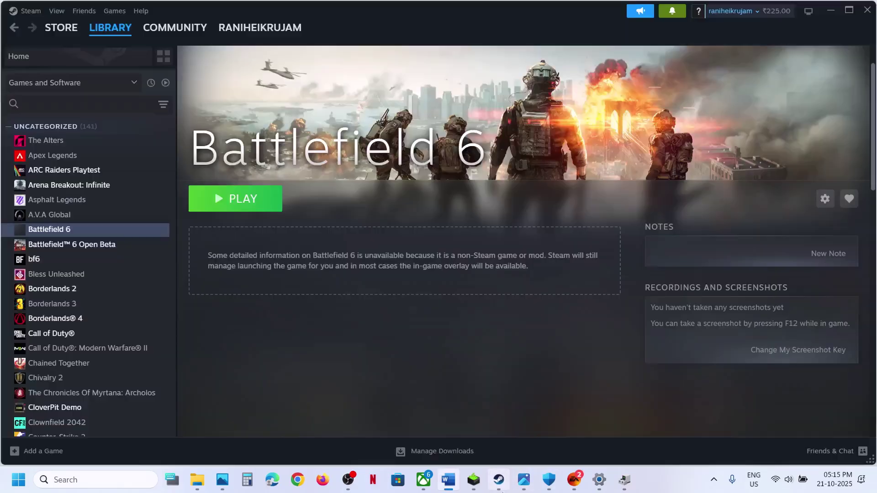
right_click(116, 229)
mouse_move(166, 298)
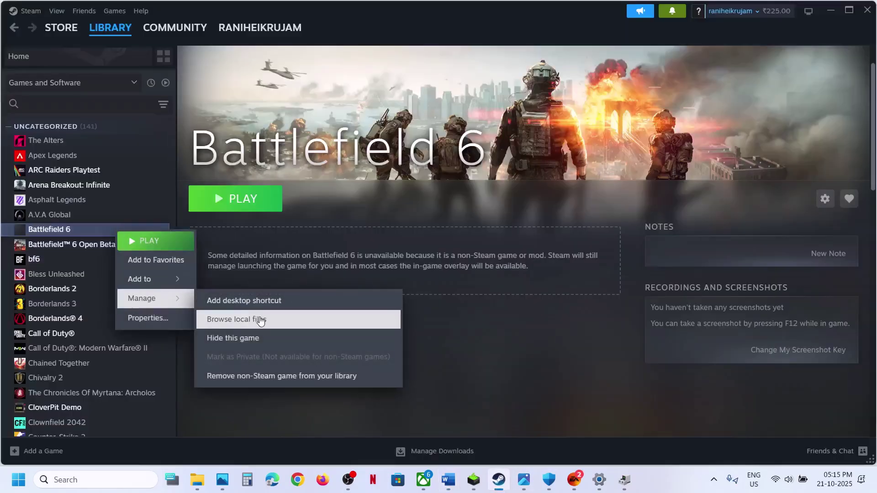
click(260, 320)
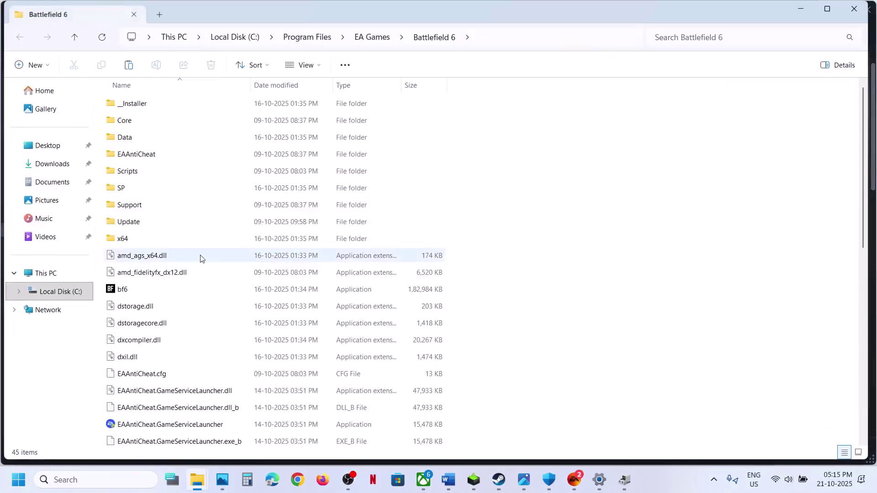
View the Compatibility settings in the bf6 executable's properties.
click(151, 291)
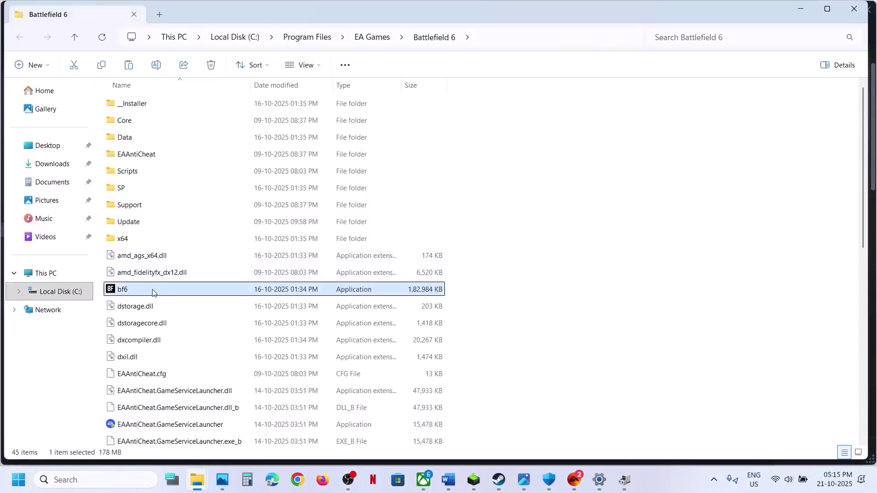
right_click(152, 290)
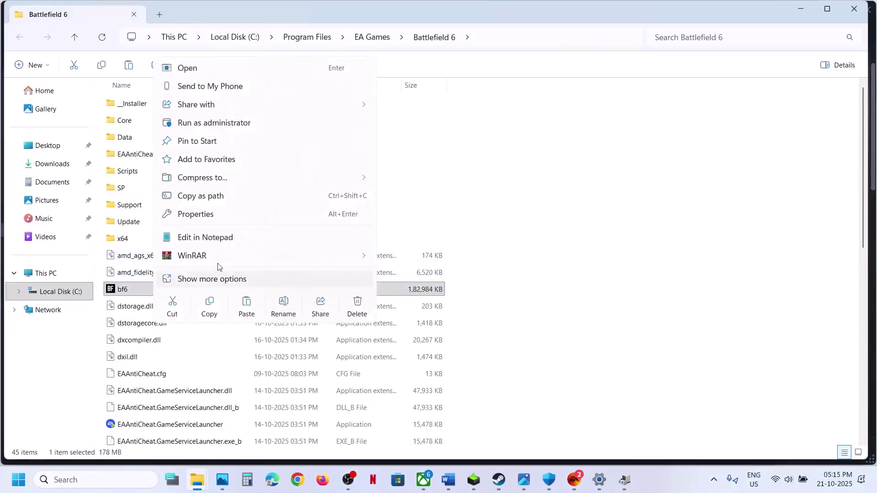
click(200, 215)
click(264, 180)
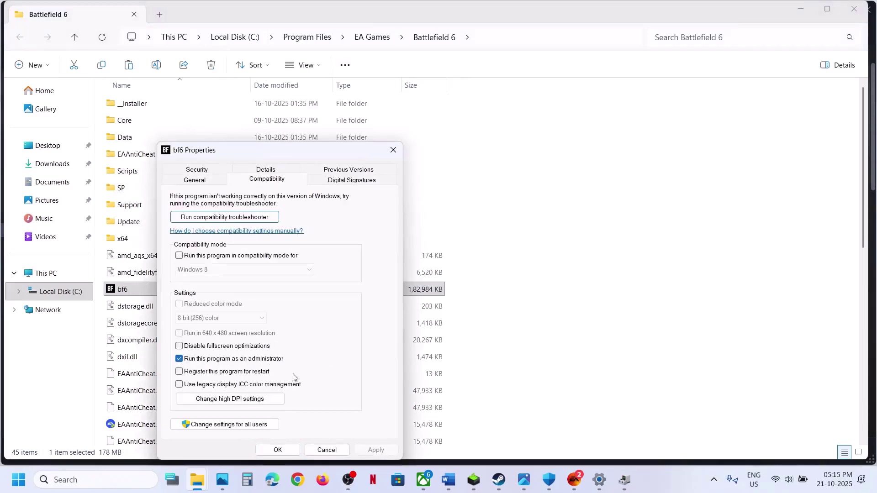
click(277, 450)
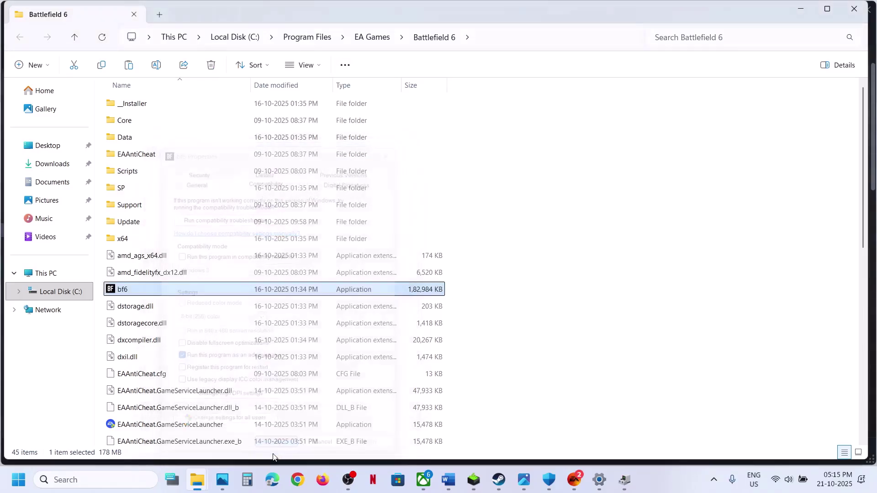
Try Windows 8 and Windows 7 compatibility and disabled fullscreen optimizations for bf6, then clear compatibility mode.
right_click(132, 294)
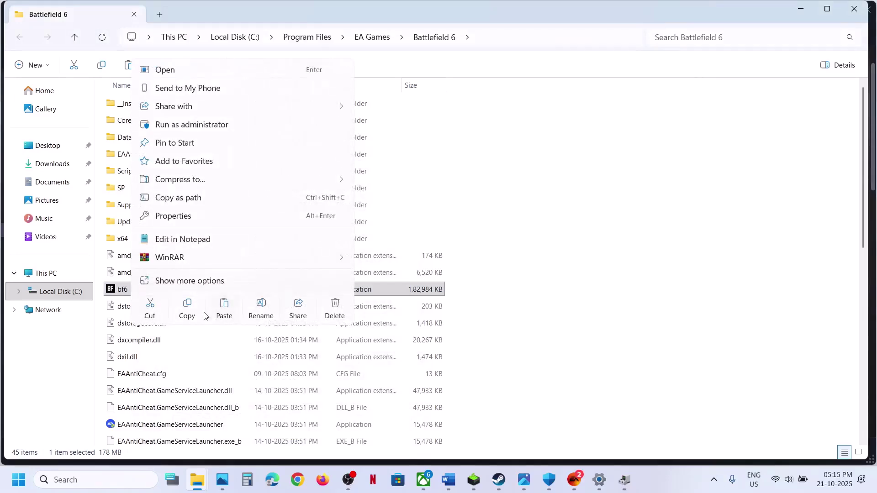
click(177, 217)
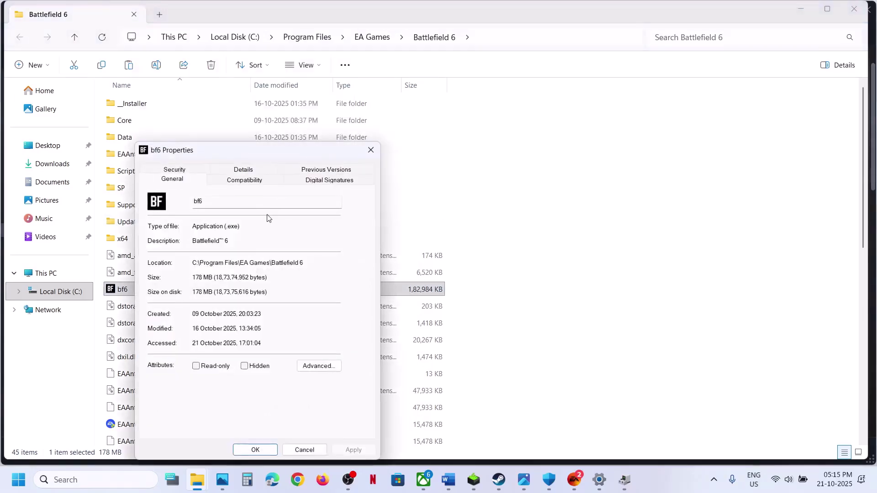
click(237, 181)
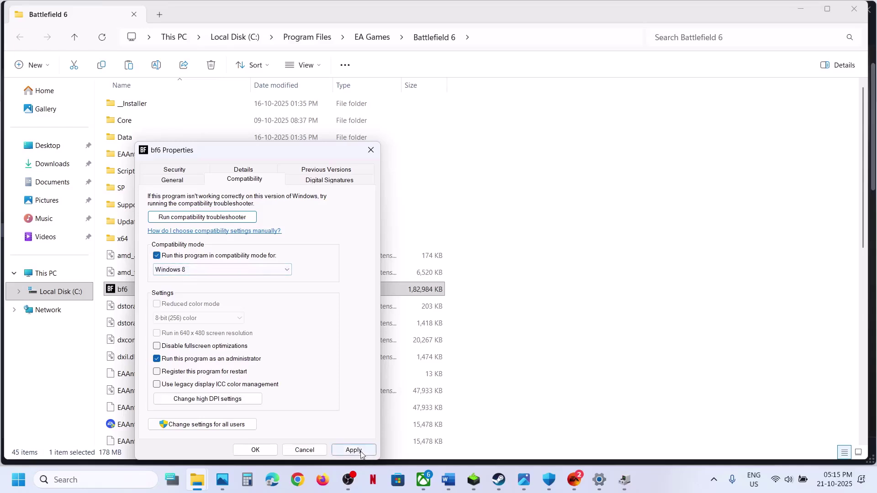
click(360, 451)
click(229, 269)
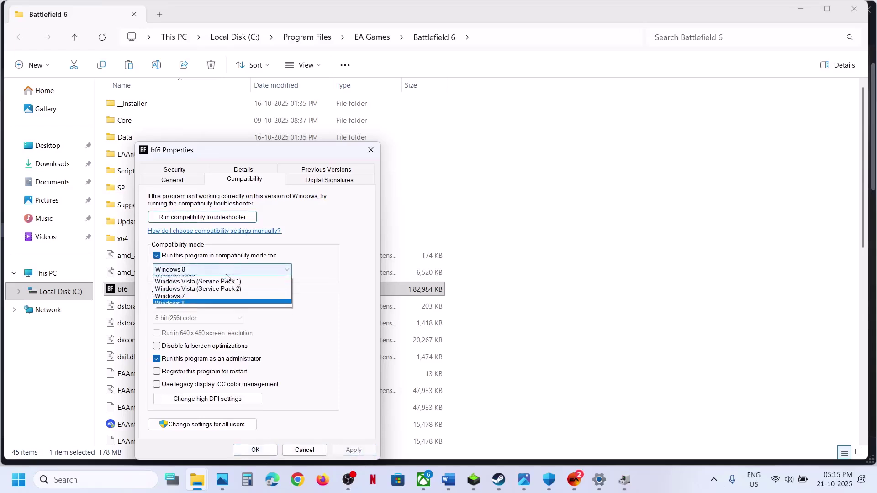
click(207, 306)
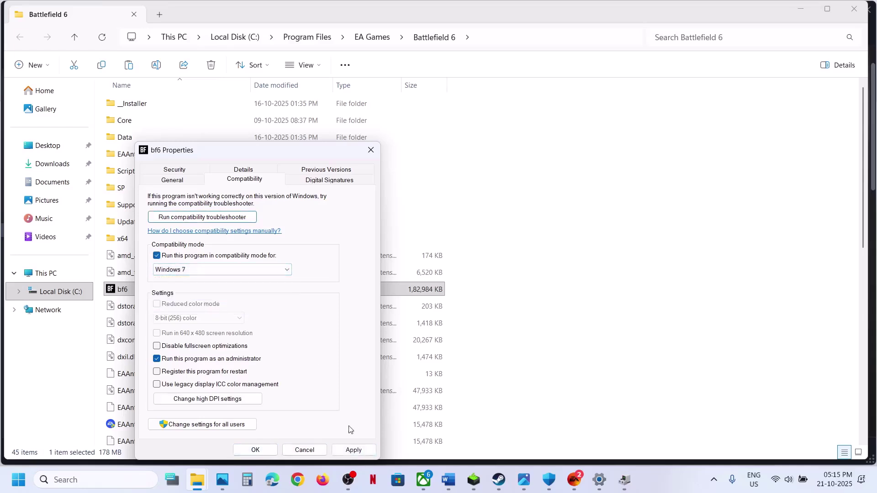
click(352, 450)
click(349, 450)
click(157, 255)
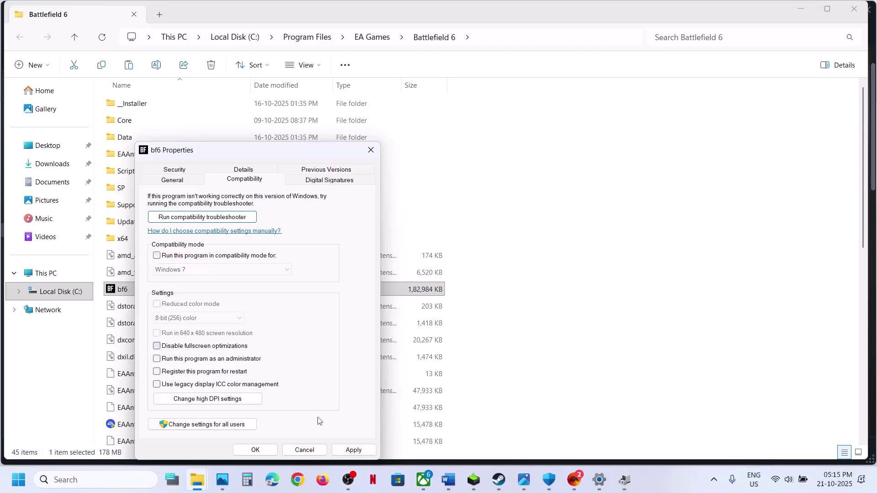
click(267, 451)
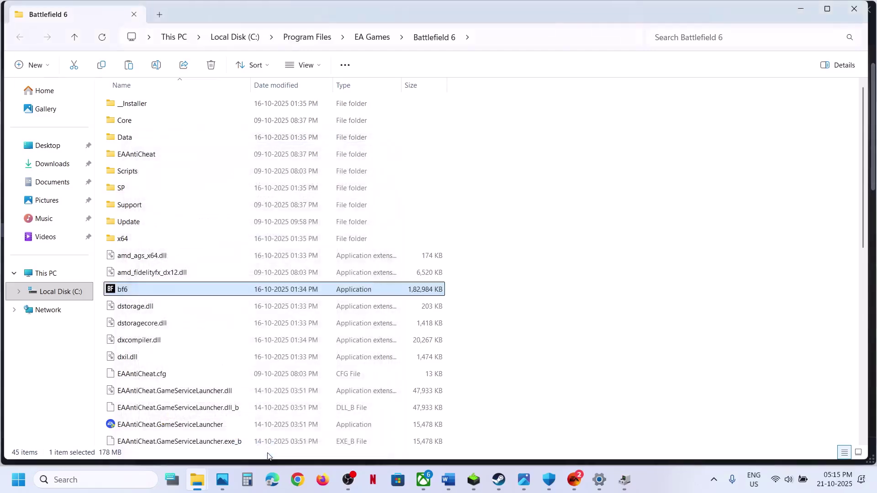
Run EAAntiCheat.GameServiceLauncher as administrator and close File Explorer.
click(163, 425)
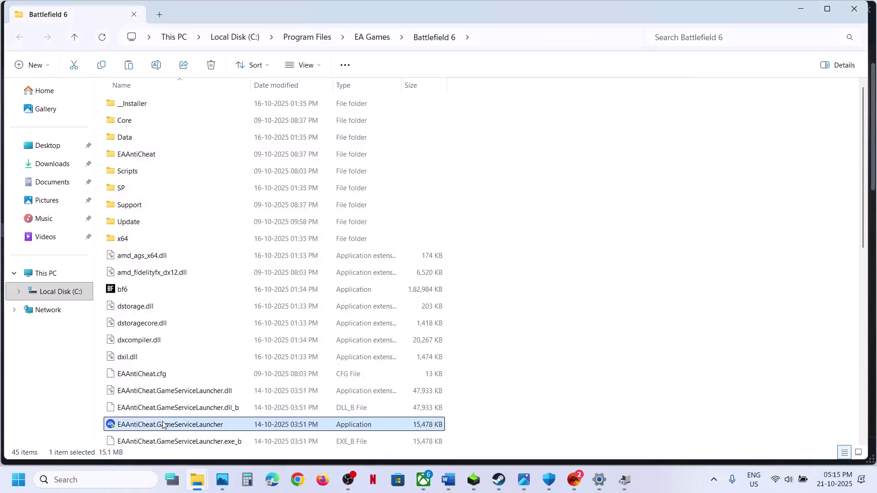
right_click(164, 425)
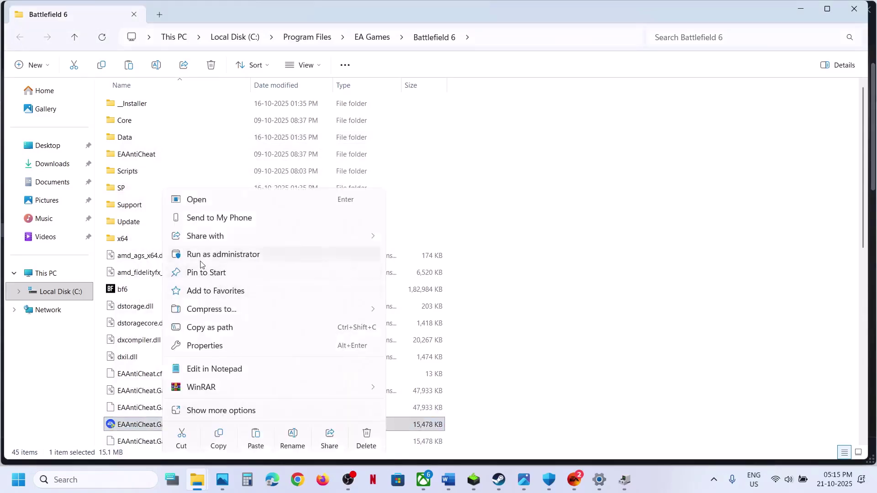
click(623, 289)
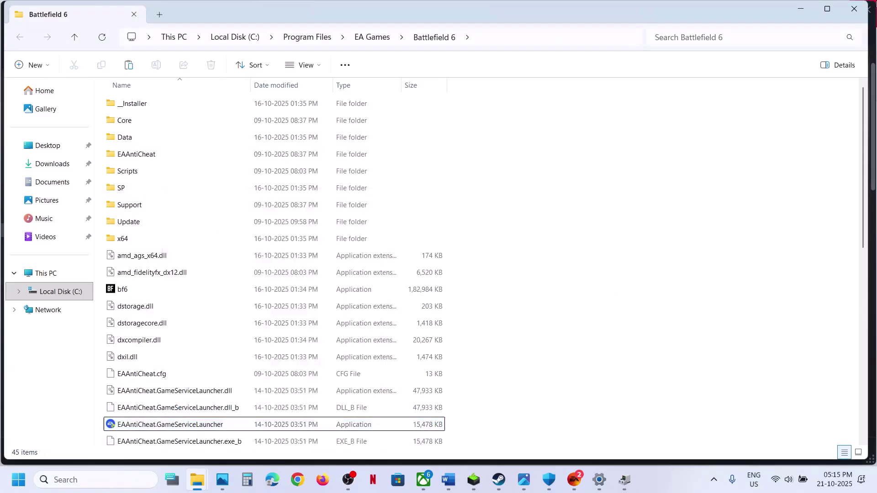
click(854, 8)
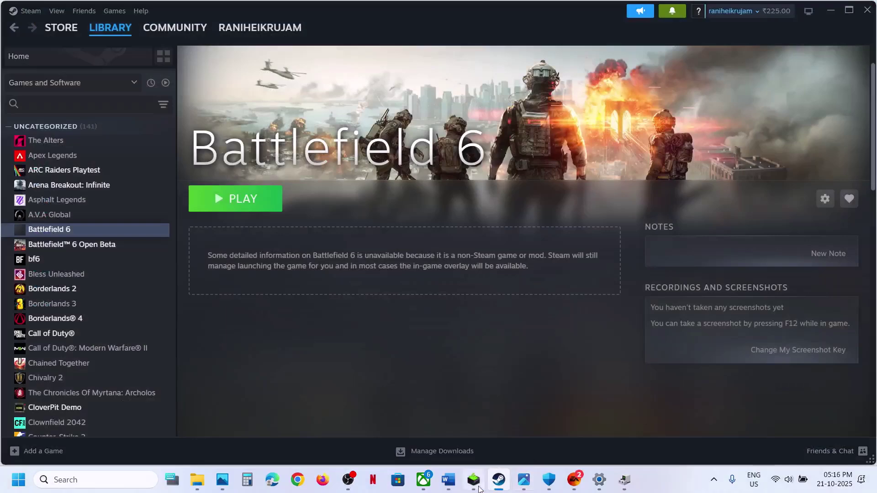
Scroll the notes to Step 15 and select its Pax-to-NATO faction switch text.
click(448, 479)
scroll(325, 283, down, 5)
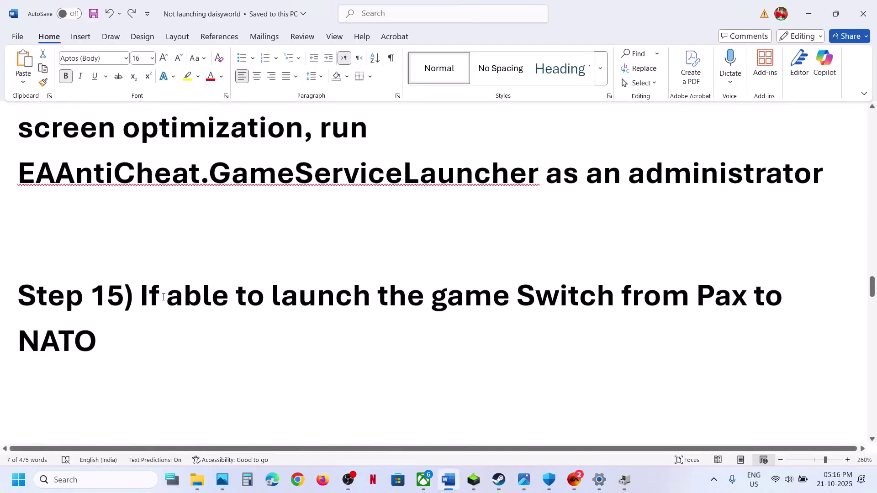
drag(163, 296, 581, 332)
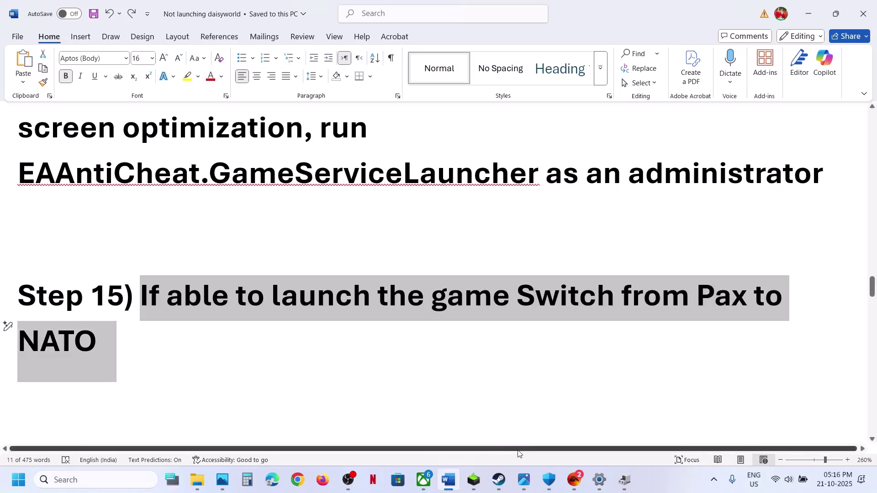
click(574, 479)
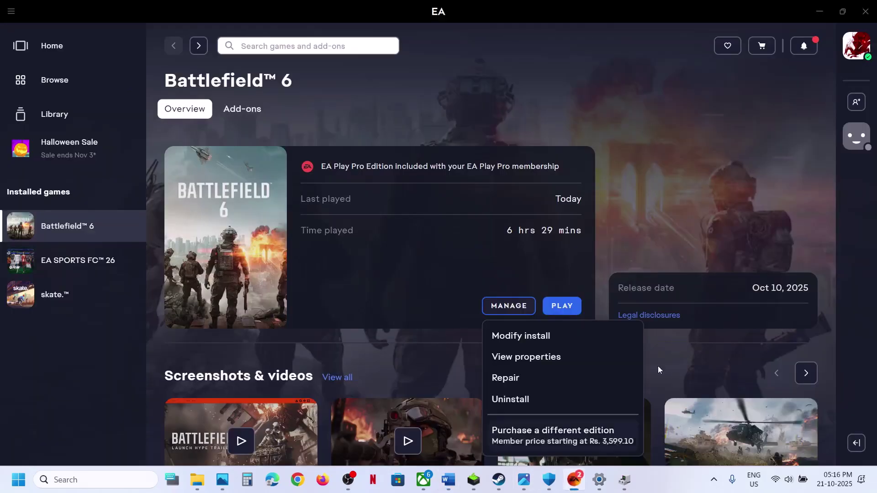
Start Battlefield 6, swap Class Loadouts to Pax Armata and back to NATO, then Alt+F4 out.
click(565, 306)
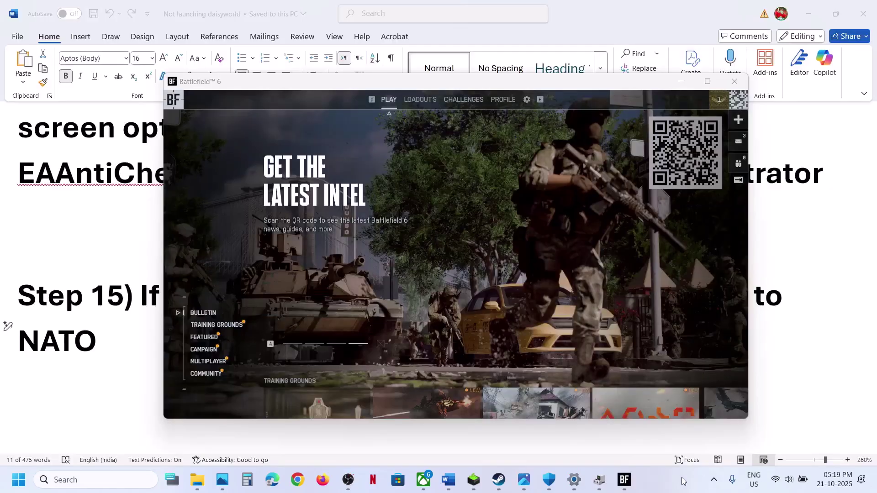
click(497, 181)
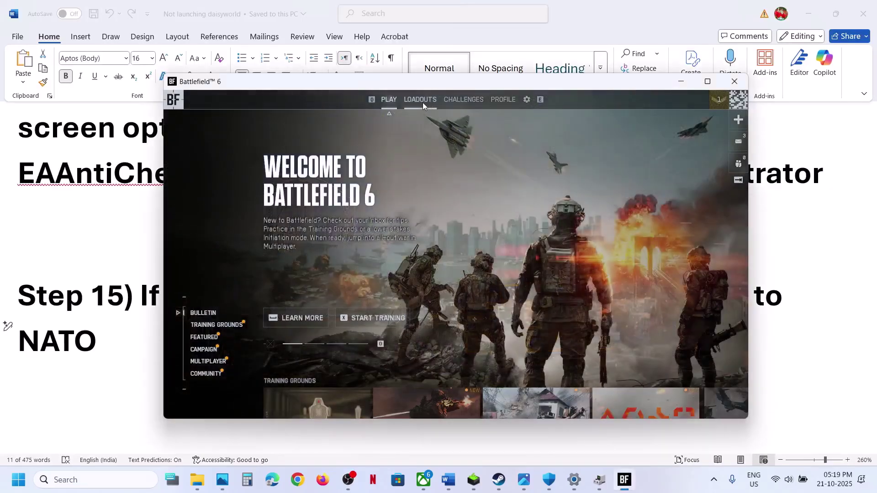
click(424, 100)
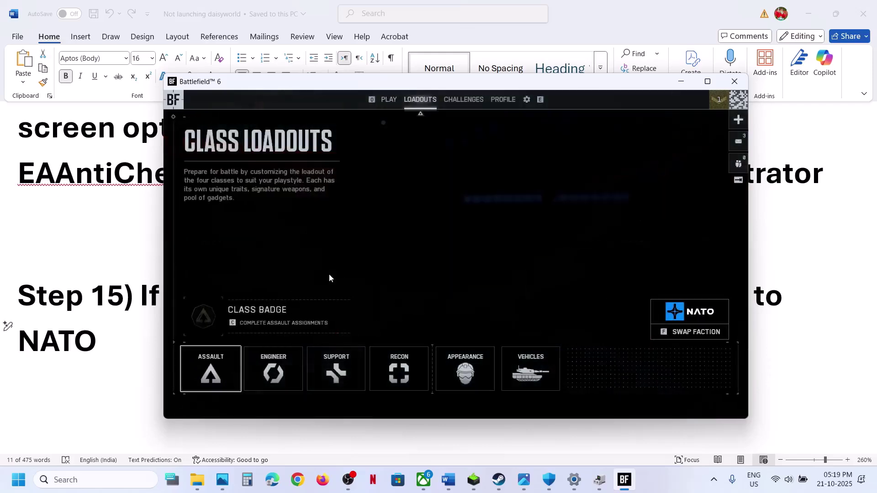
click(695, 313)
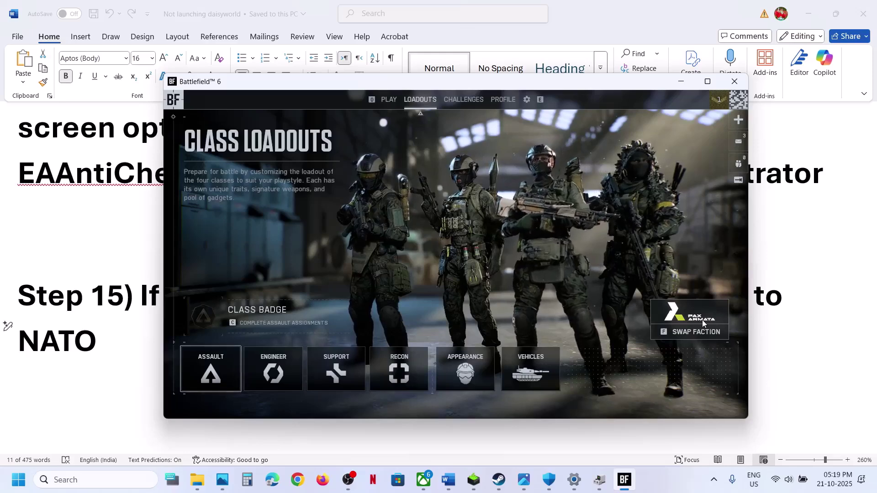
click(703, 320)
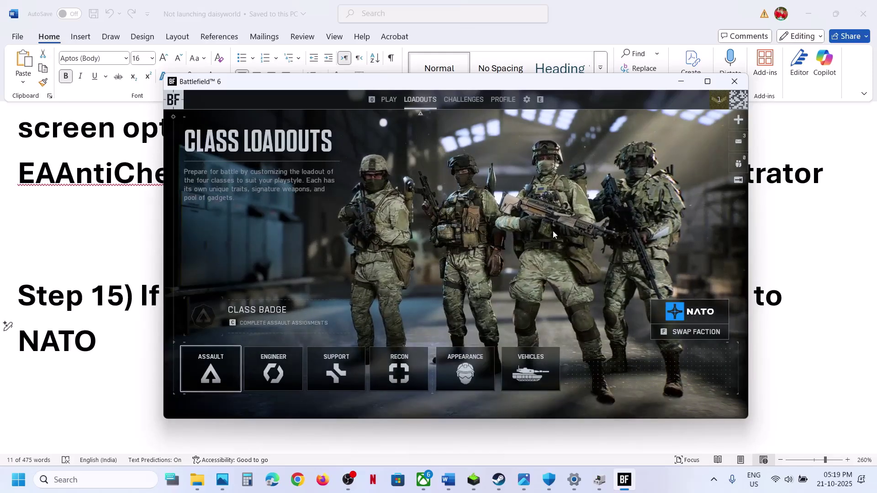
key(alt+F4)
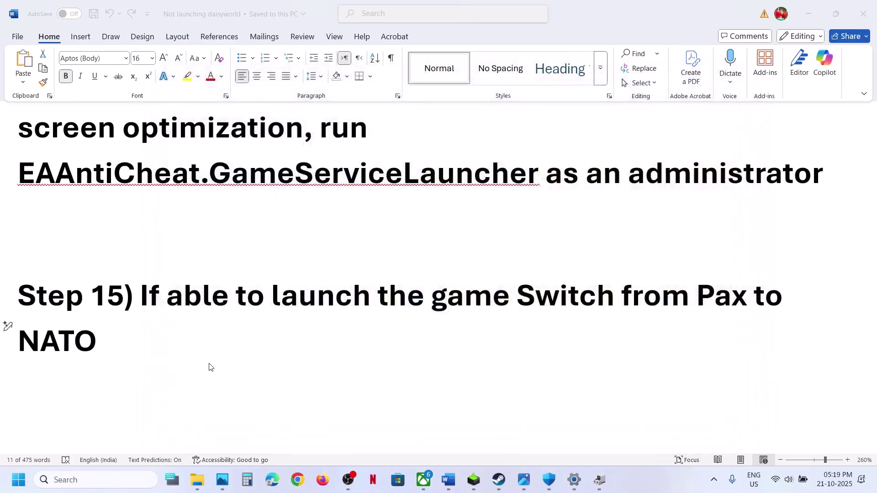
scroll(227, 355, down, 2)
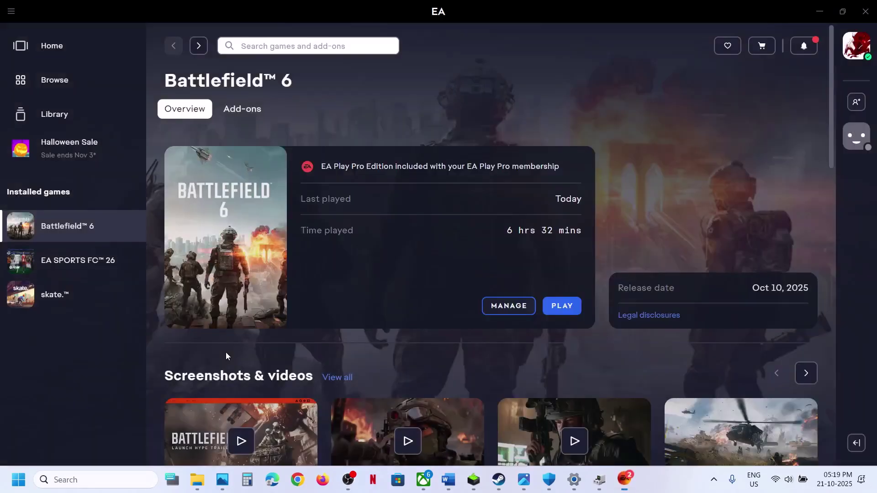
Open the Step 16 Visual C++ redistributables page and download the x86 package.
click(448, 480)
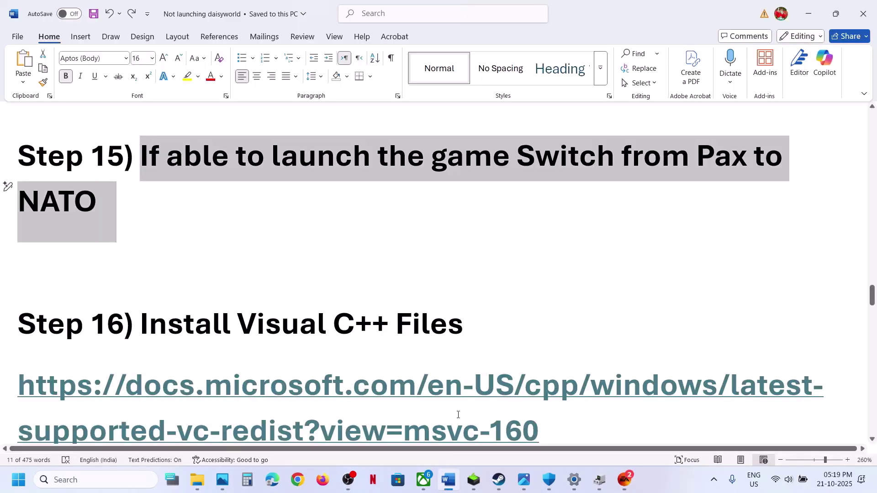
ctrl+click(330, 386)
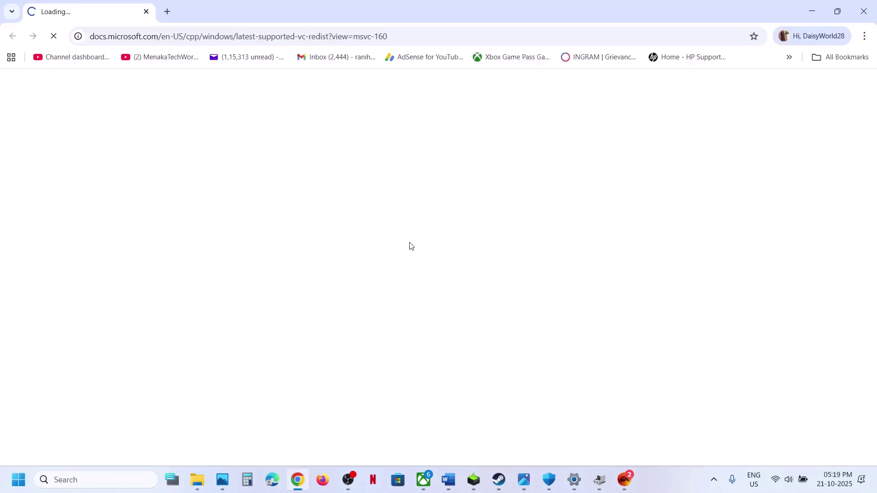
scroll(397, 274, down, 10)
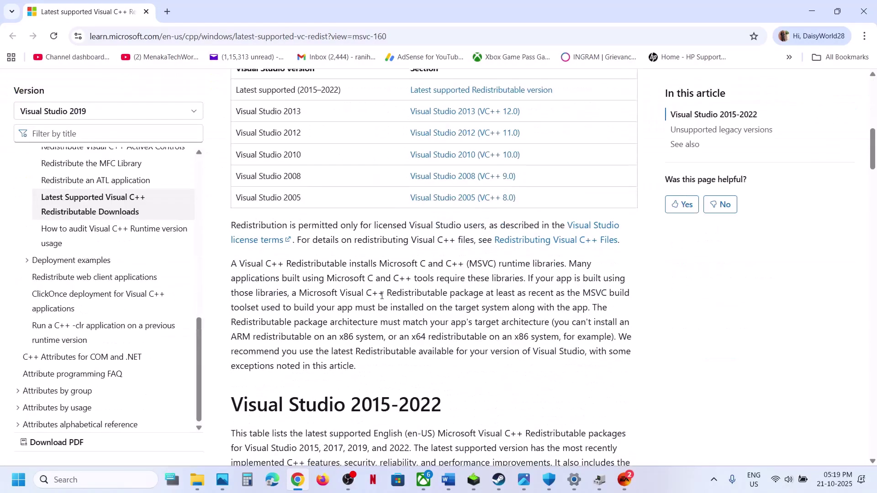
scroll(382, 295, down, 10)
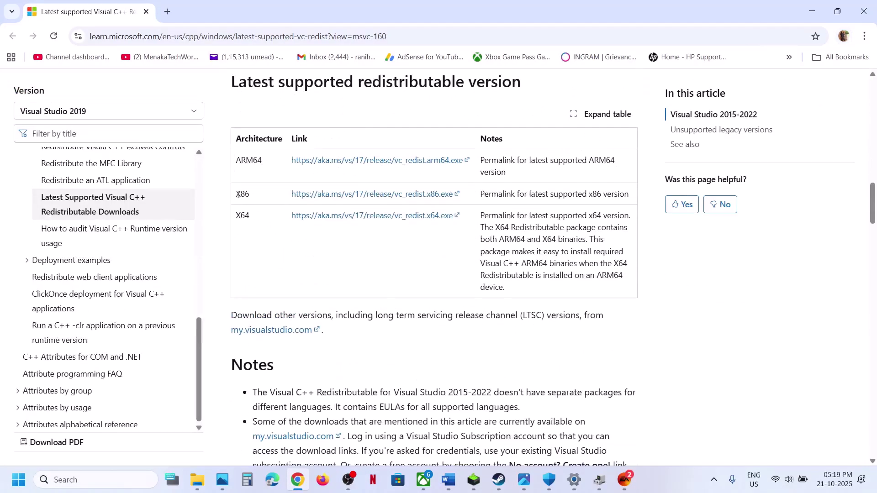
drag(238, 195, 440, 216)
click(391, 247)
click(452, 300)
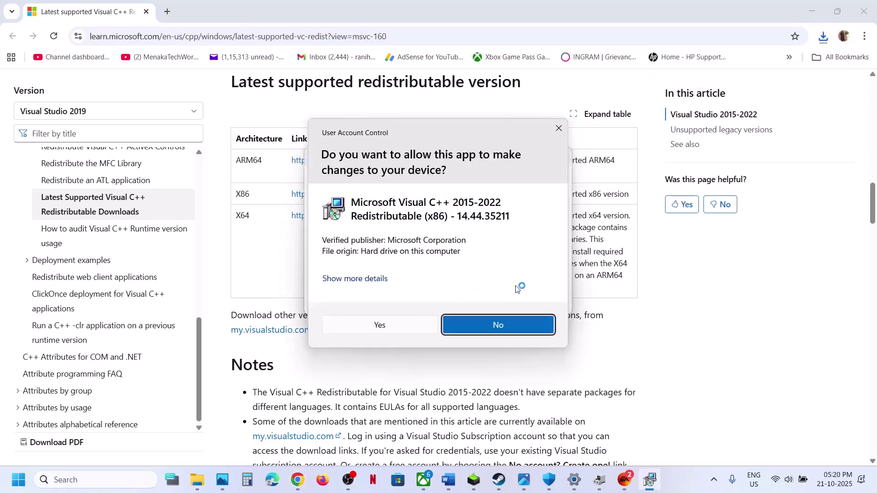
click(401, 330)
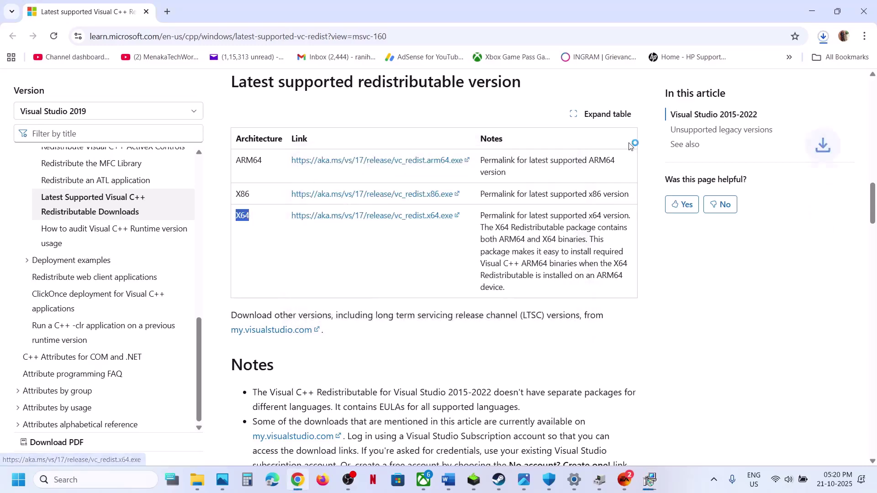
click(824, 39)
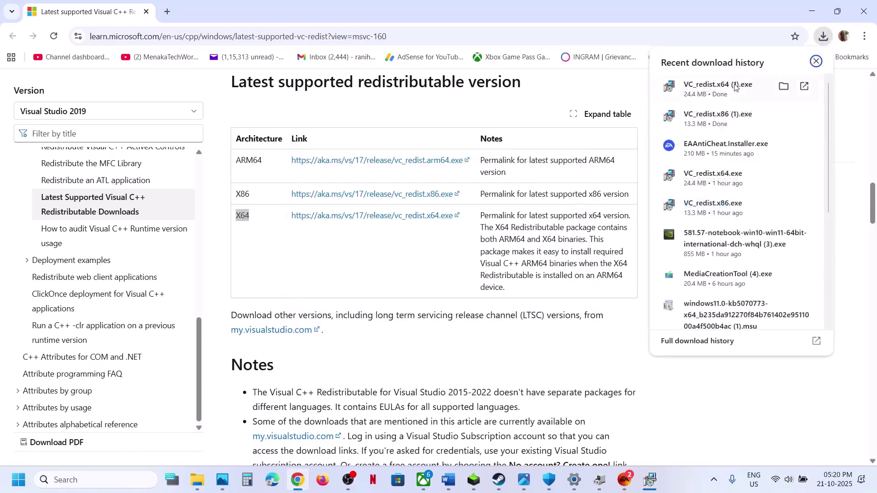
click(740, 87)
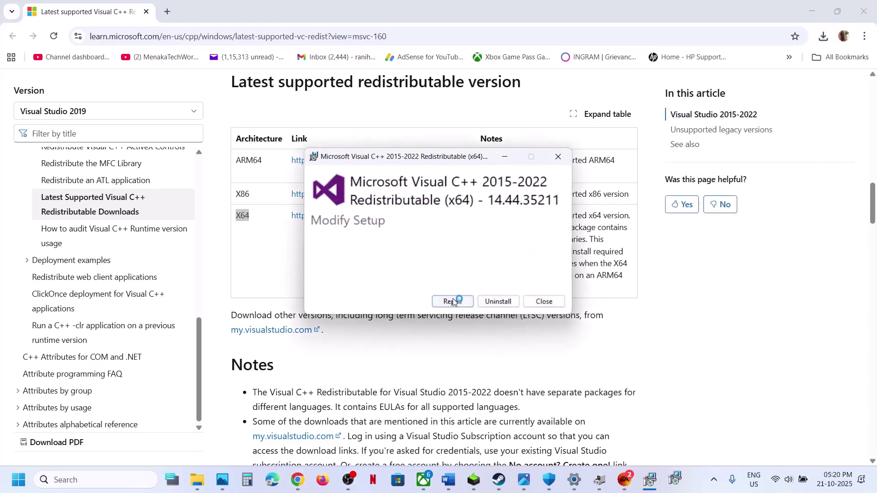
click(451, 300)
click(409, 323)
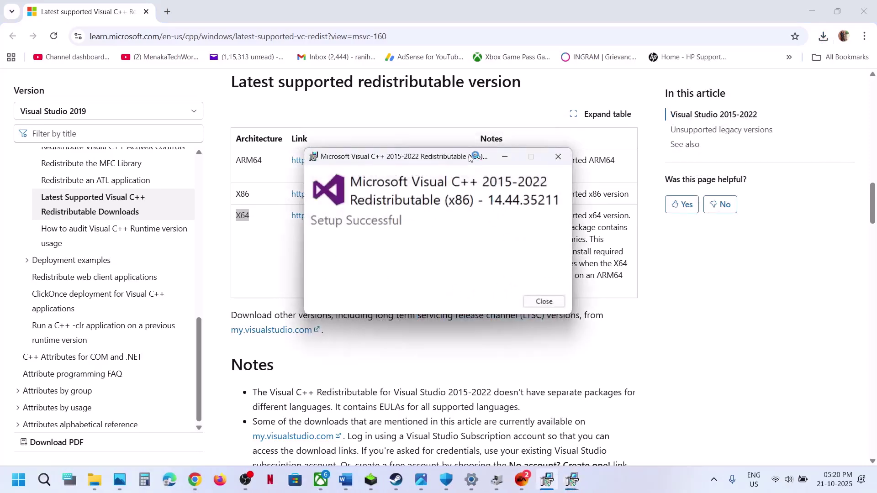
Close the finished x64 and x86 setup success windows.
drag(471, 157, 244, 213)
click(543, 300)
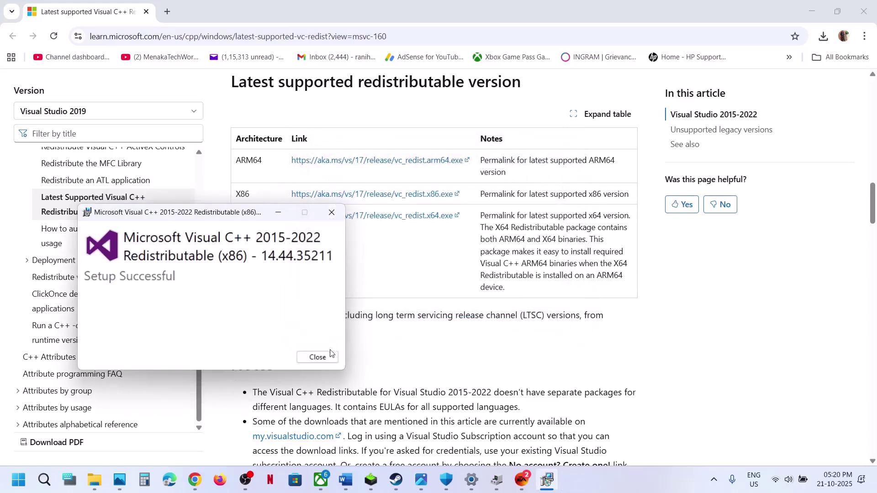
click(329, 356)
key(super)
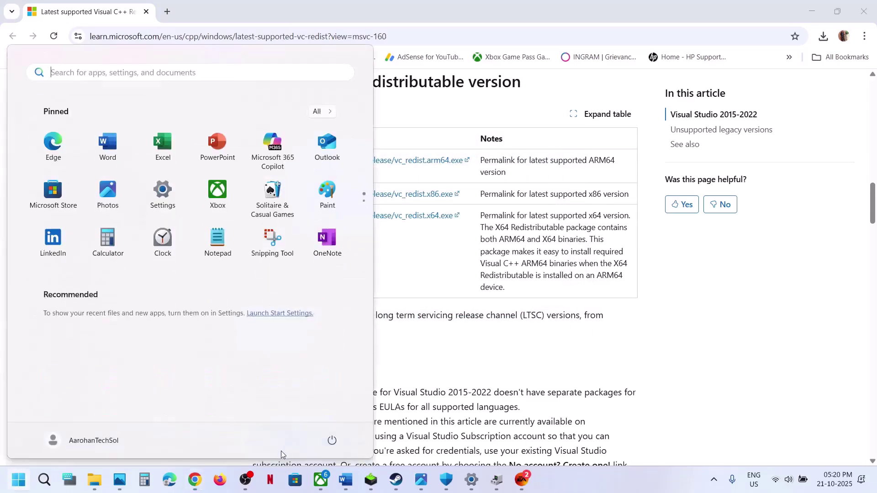
click(332, 440)
key(Escape)
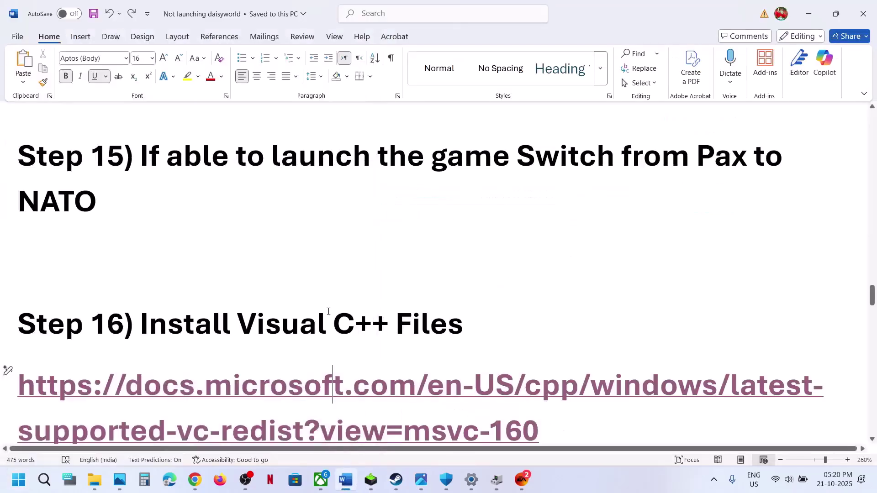
Highlight Step 17 in the notes, then launch the EA app by searching 'ea'.
click(346, 480)
scroll(328, 311, down, 2)
scroll(329, 311, down, 4)
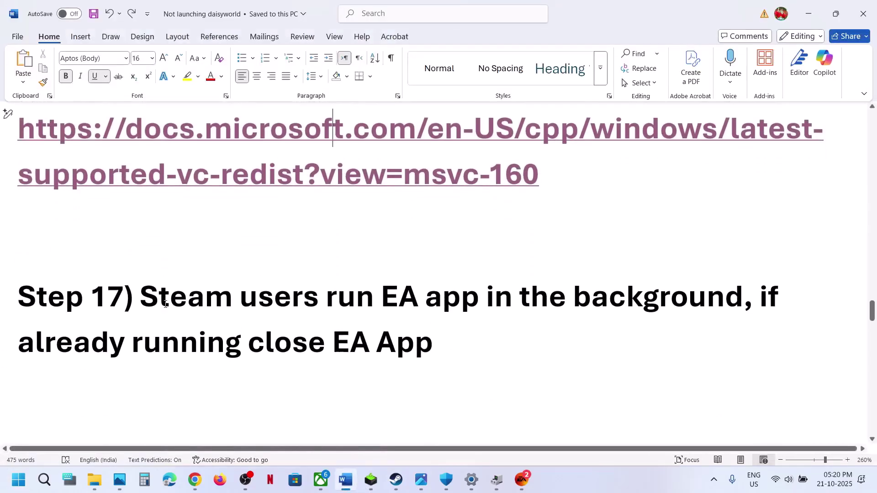
drag(141, 297, 578, 352)
click(396, 479)
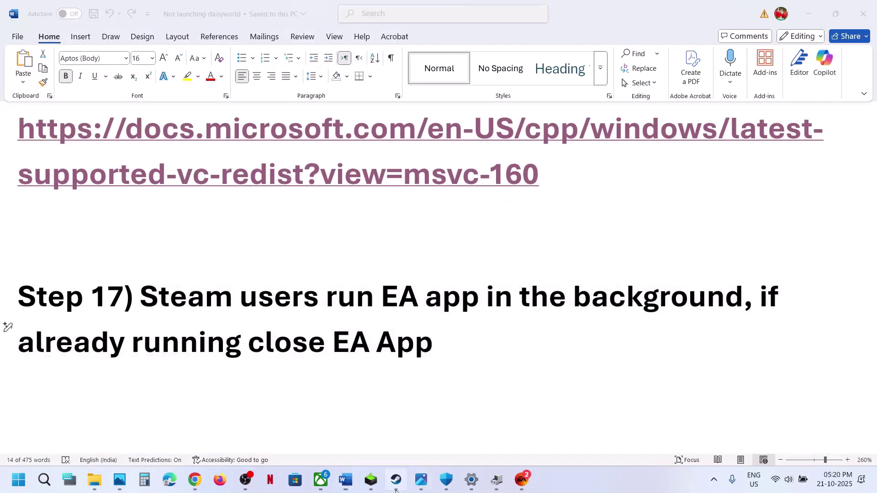
click(25, 483)
text(ea)
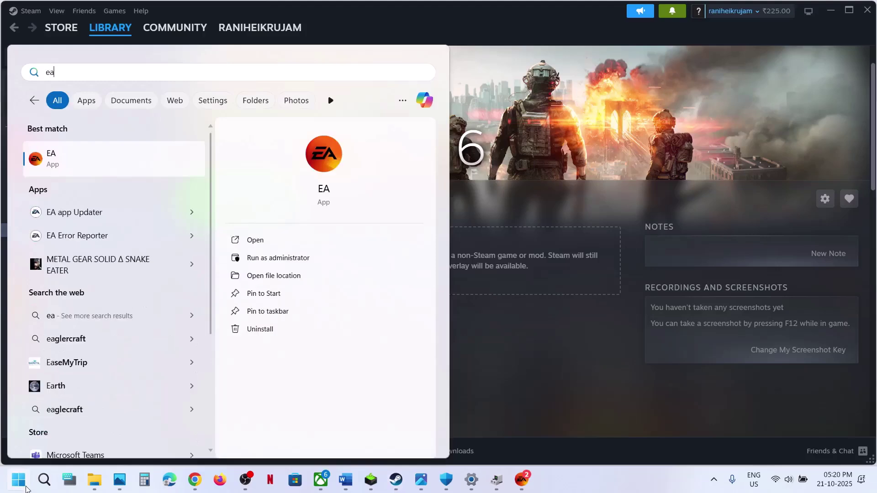
key(Return)
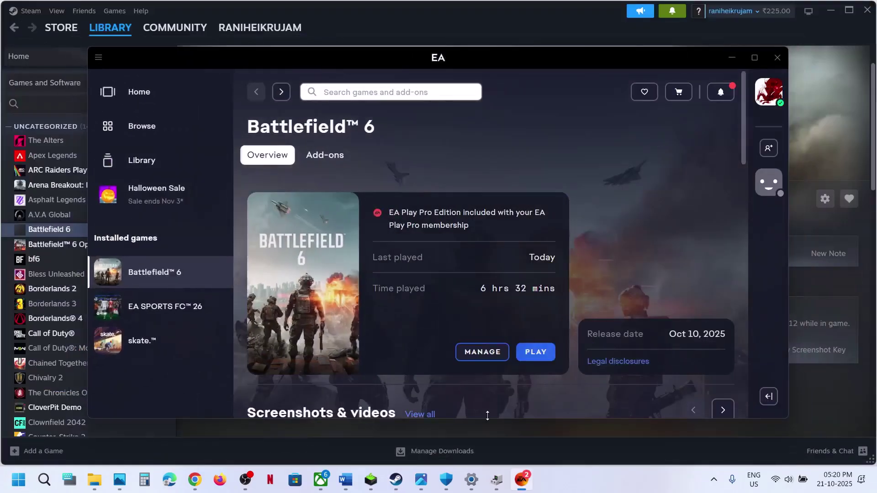
Exit the EA app from the system tray, then relaunch it via search 'ea'.
click(714, 480)
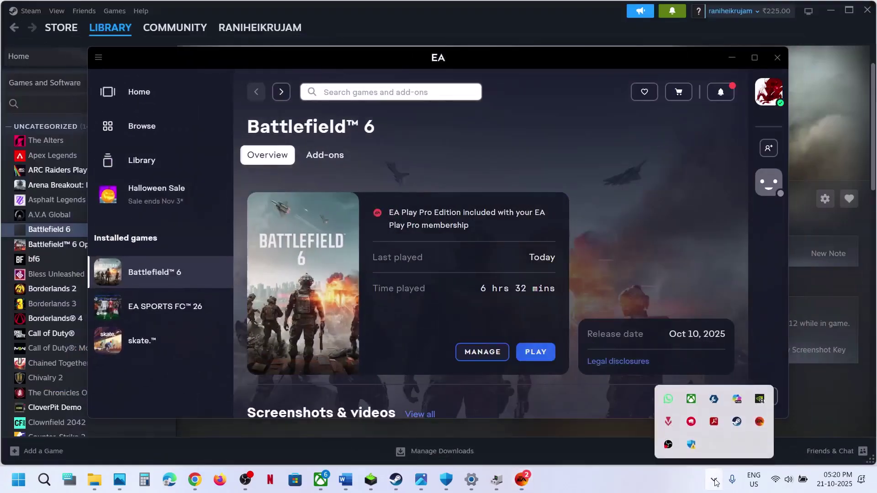
right_click(759, 422)
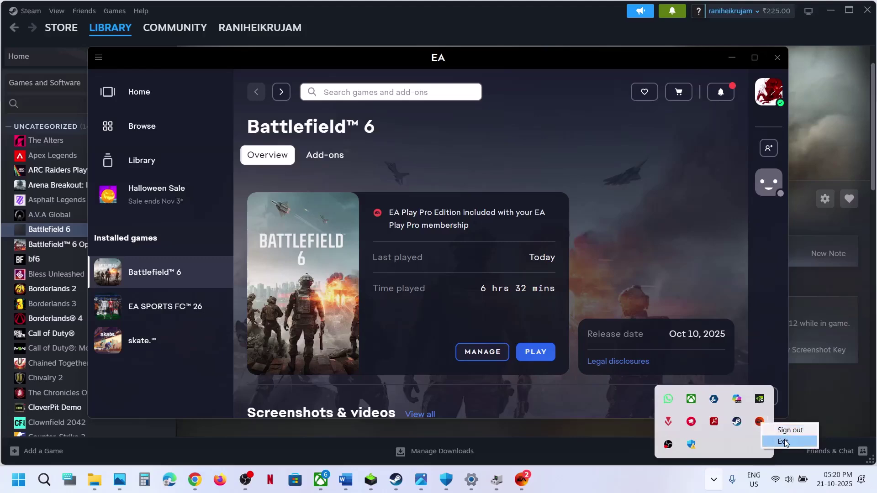
click(784, 437)
click(473, 189)
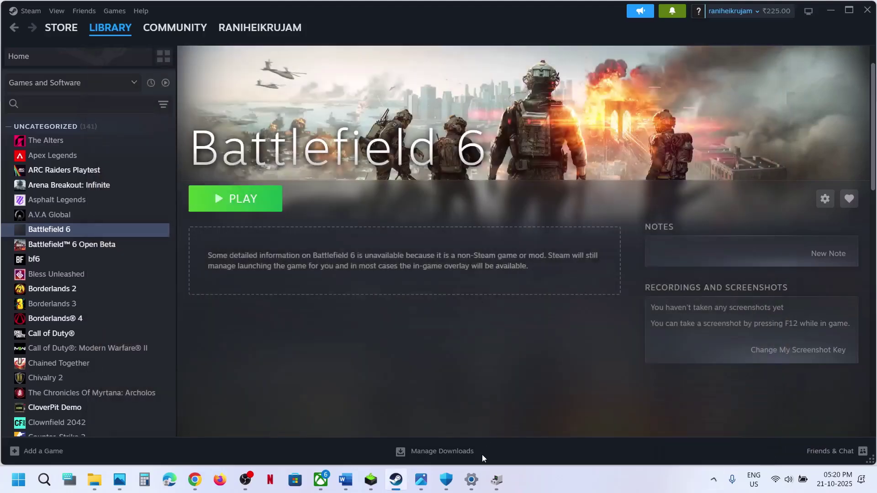
click(19, 481)
text(ea)
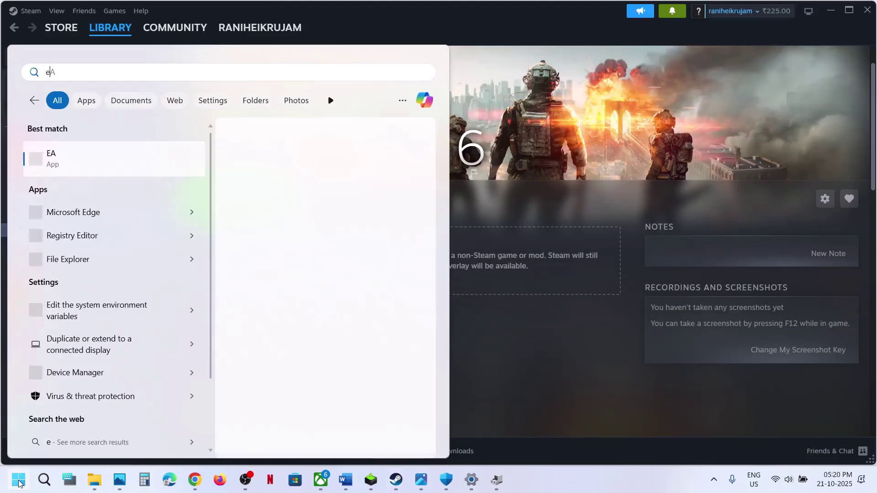
click(18, 480)
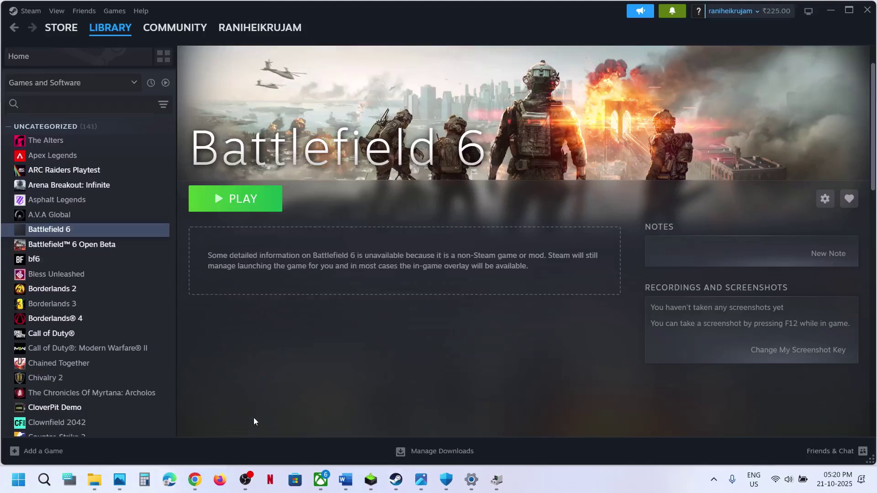
Open Control Panel's Hardware and Sound > Power Options page to see the active plan.
click(345, 480)
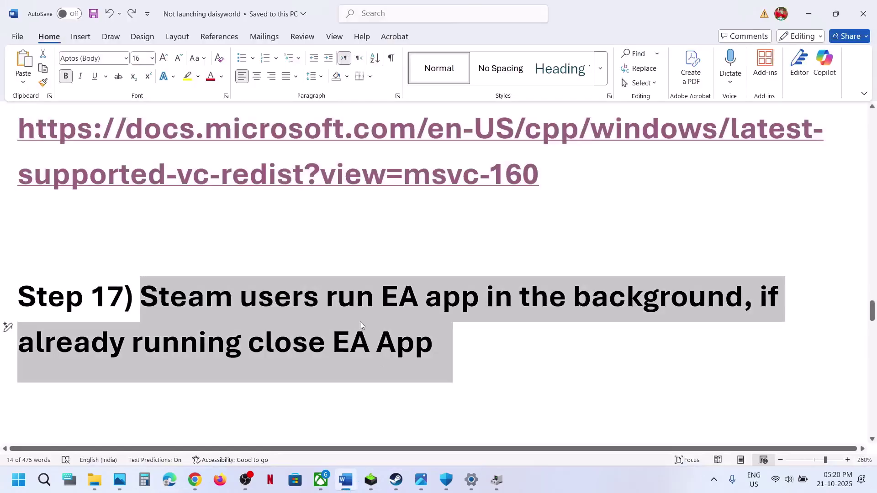
scroll(360, 321, down, 3)
scroll(361, 322, up, 2)
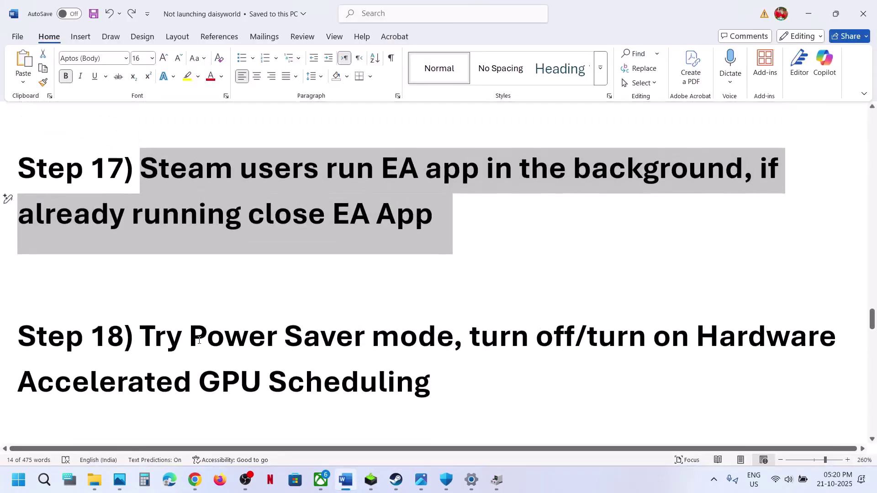
click(12, 488)
text(control)
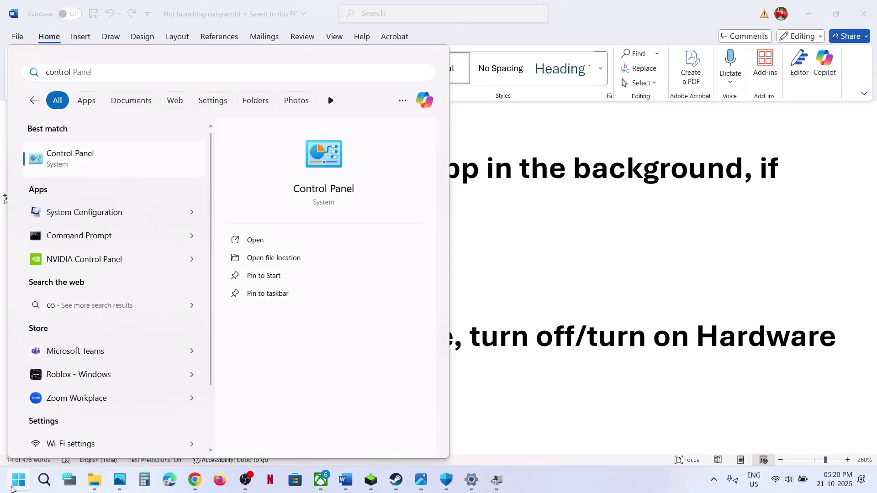
key(Return)
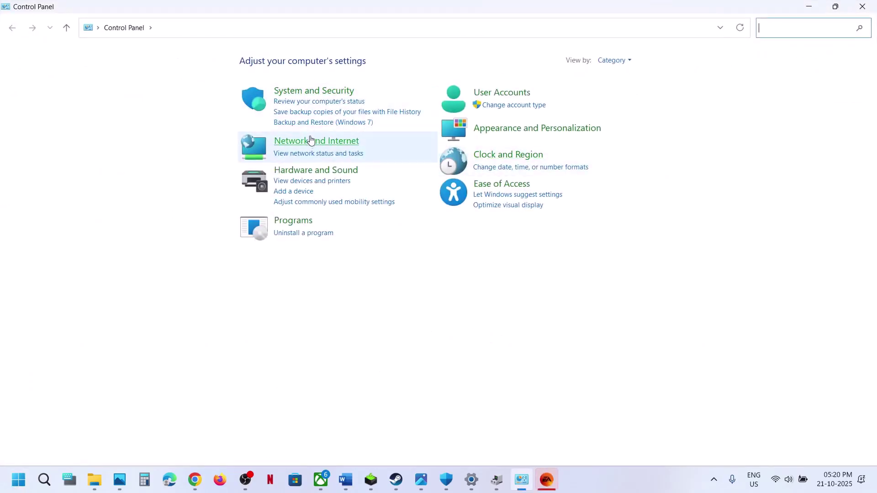
click(303, 171)
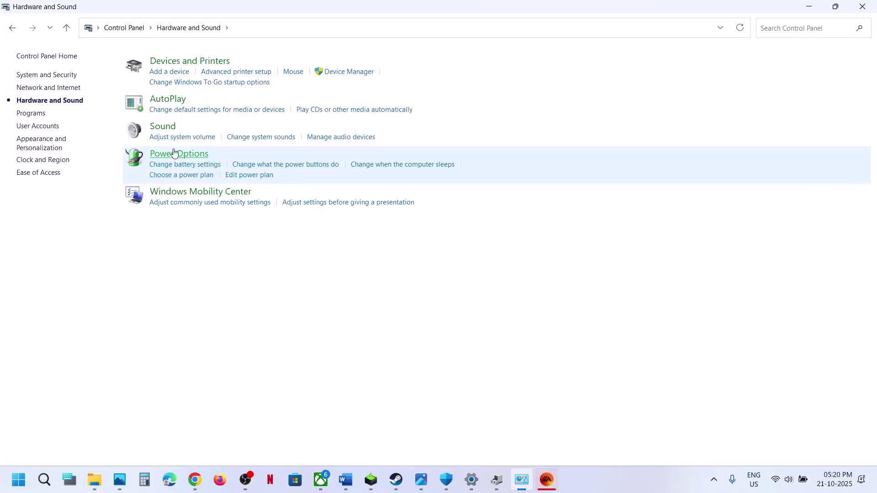
click(174, 153)
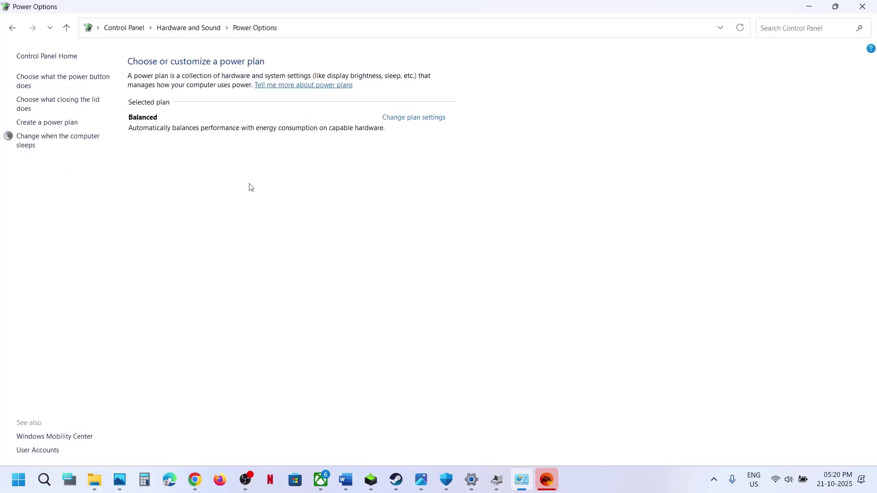
Compare the Balanced plan with the reference image, then close the image and Control Panel.
click(421, 479)
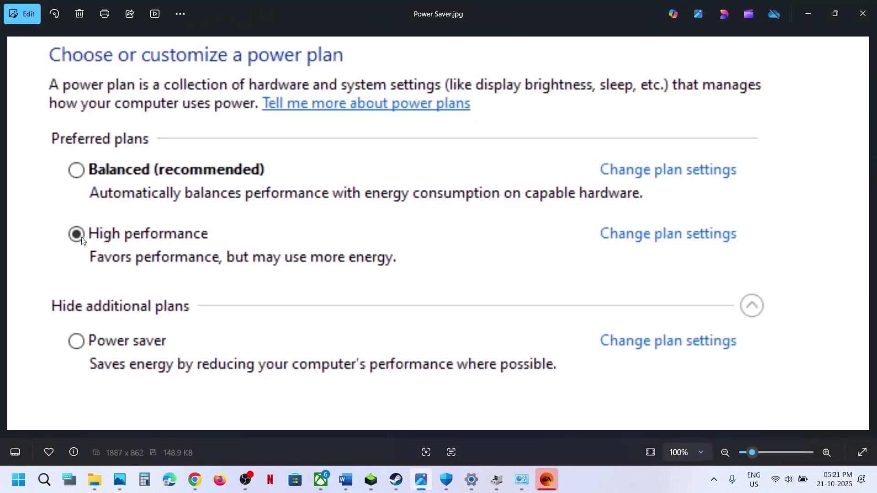
click(862, 14)
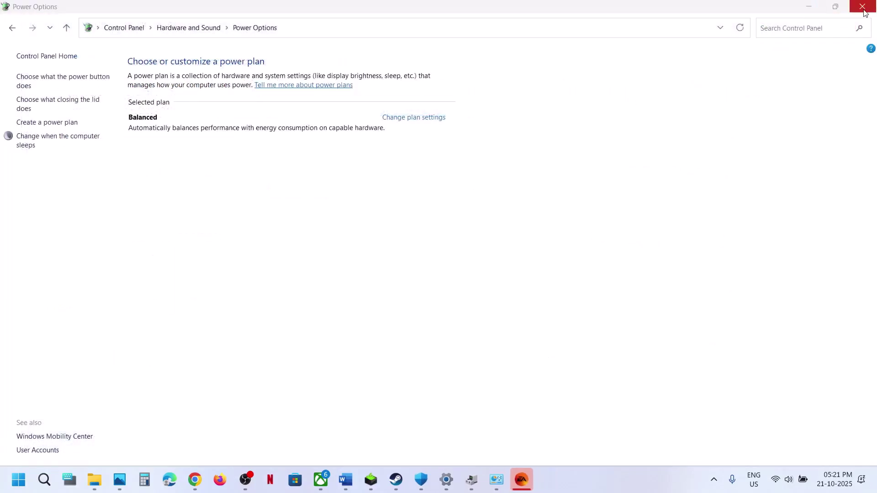
click(862, 6)
scroll(334, 290, down, 1)
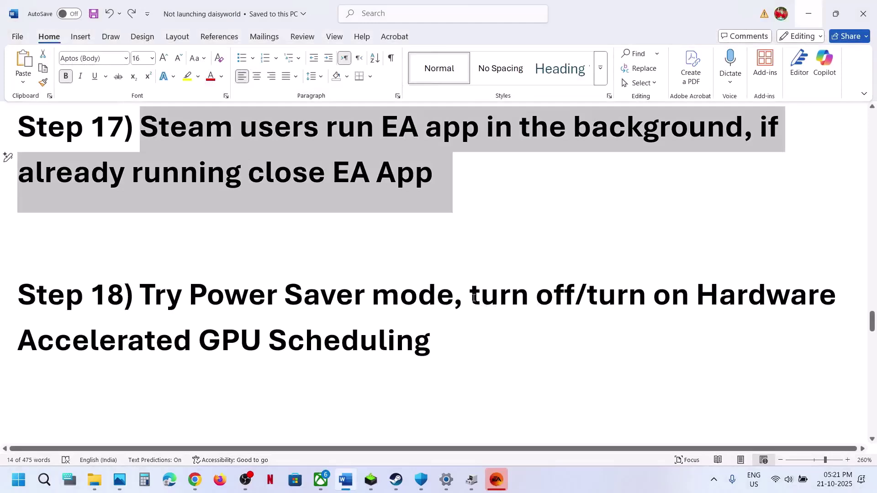
Switch Hardware-accelerated GPU scheduling On under Advanced graphics settings in the Graphics page.
drag(474, 298, 450, 322)
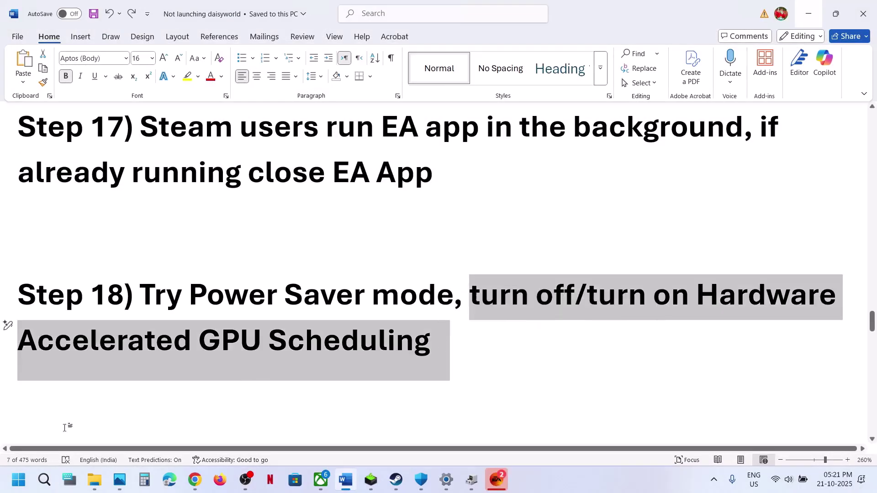
click(18, 491)
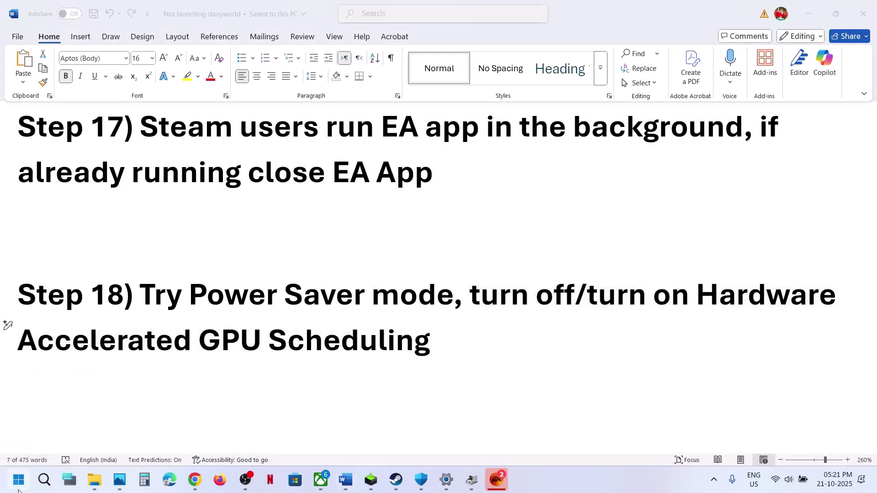
text(graphics)
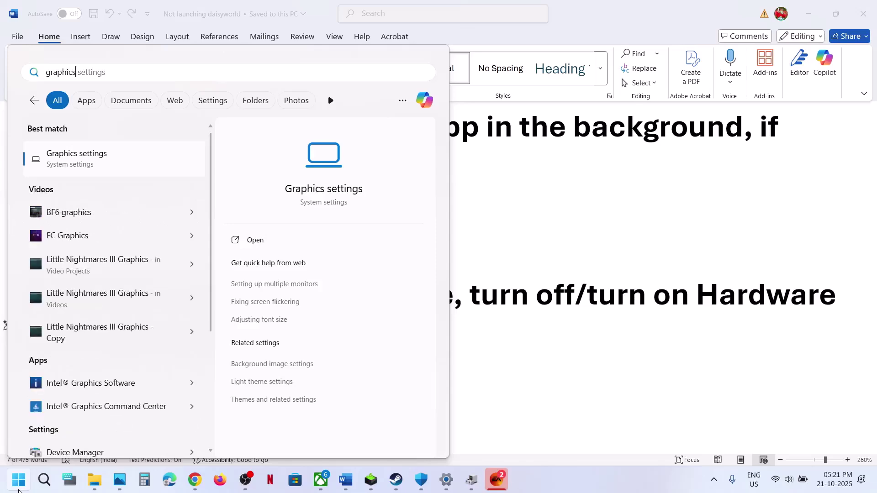
key(Return)
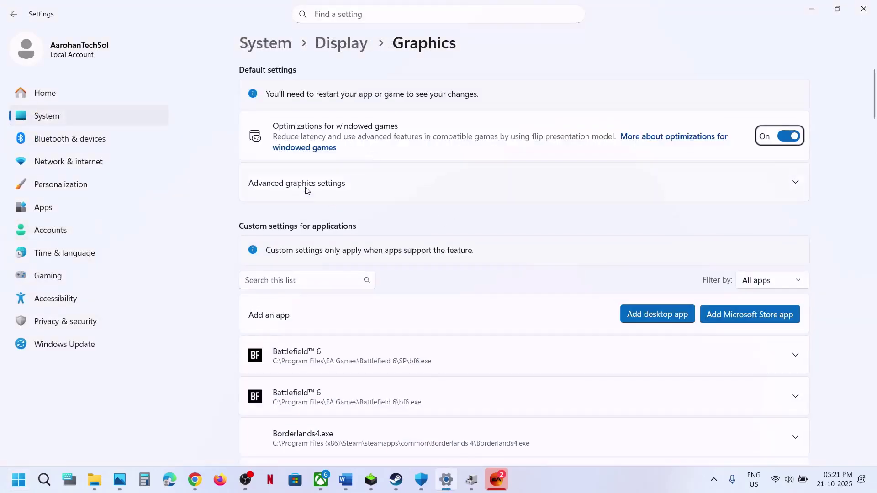
click(307, 188)
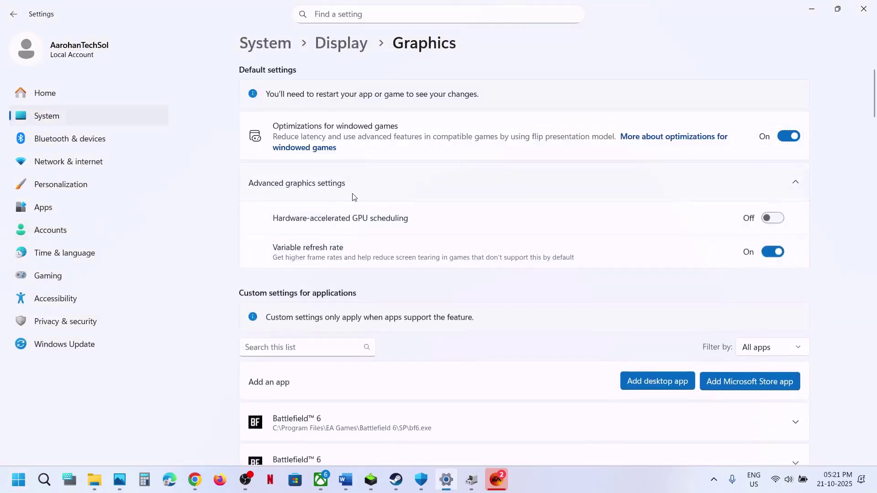
click(773, 218)
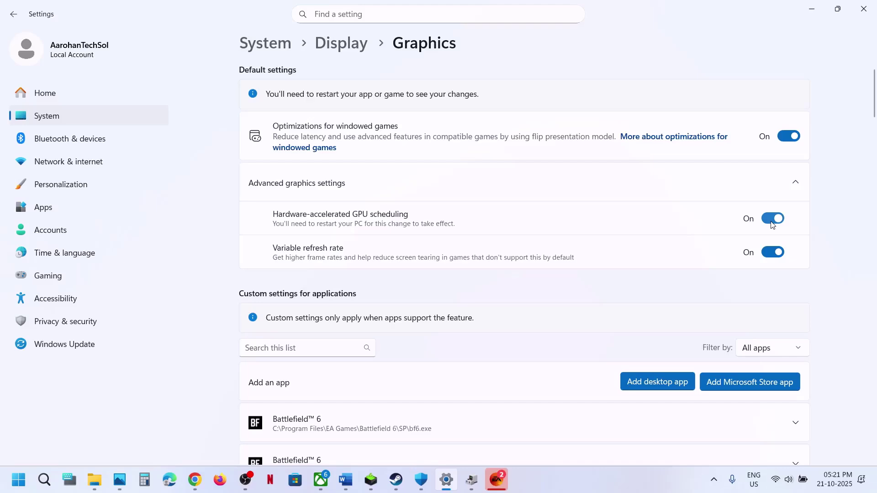
click(863, 9)
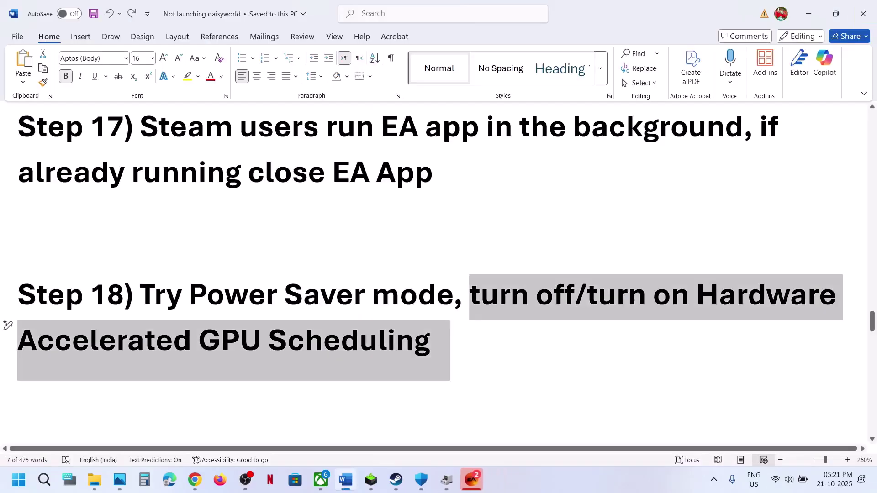
Highlight 'Update BIOS' in Step 19, scroll to Step 20, and restore down the Word window.
scroll(338, 294, down, 2)
scroll(339, 294, down, 1)
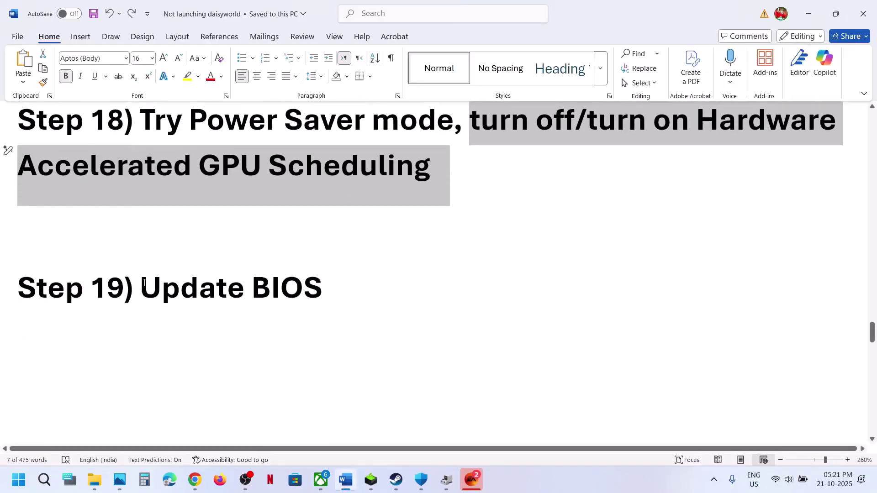
drag(144, 282, 370, 289)
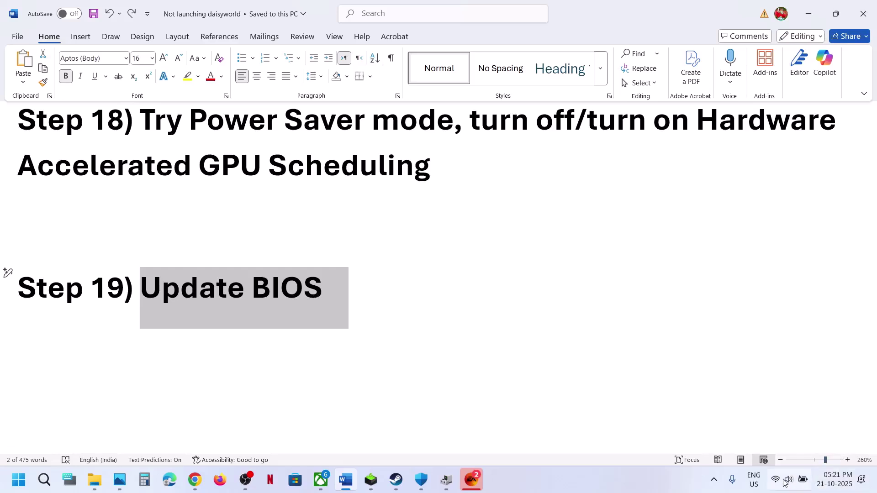
click(803, 480)
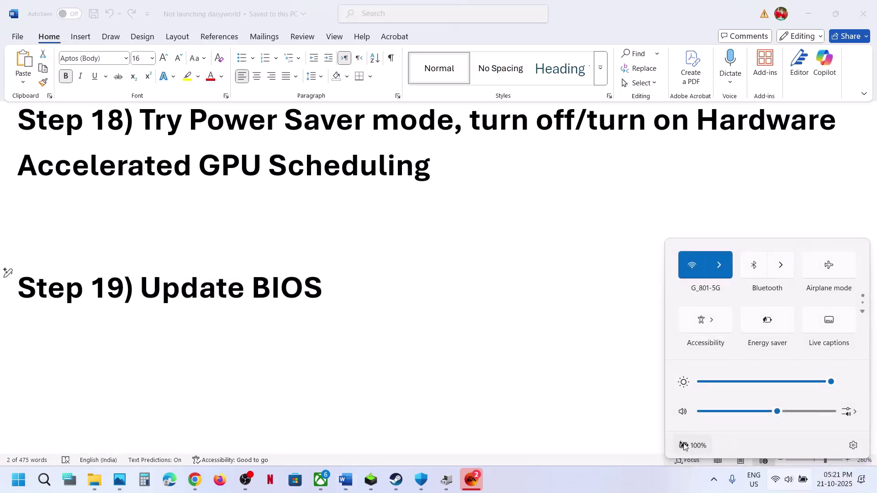
click(325, 305)
scroll(325, 305, down, 5)
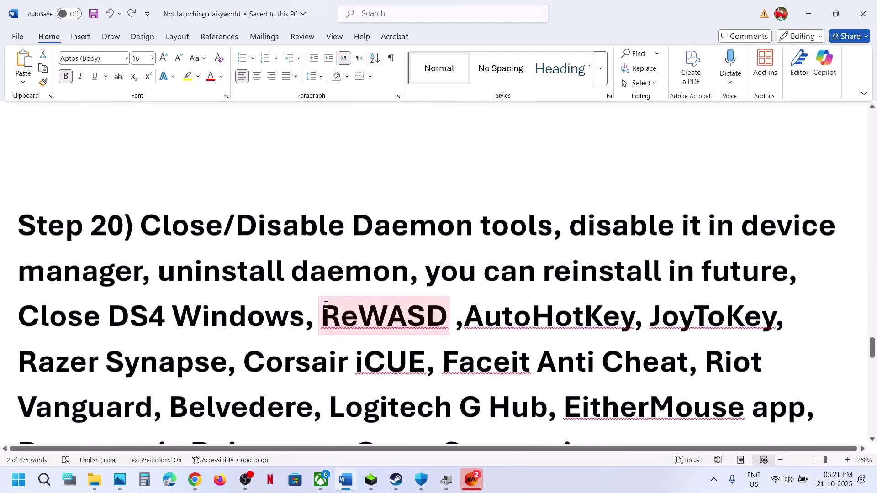
click(835, 14)
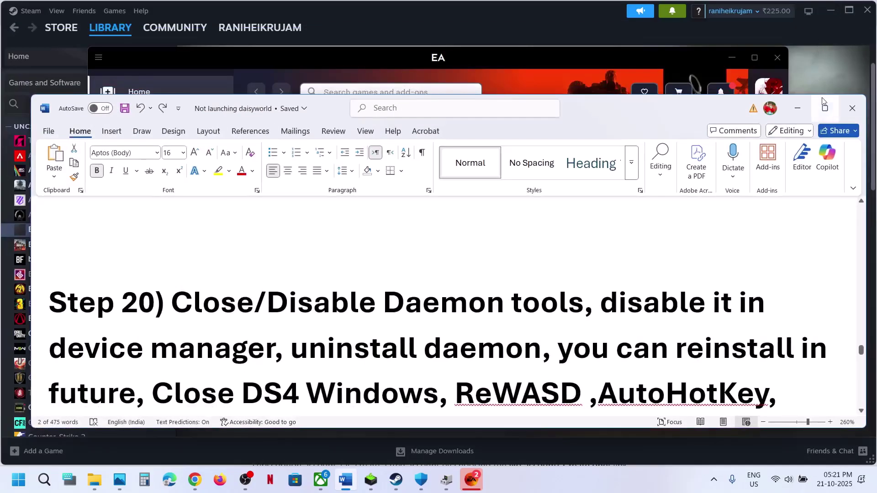